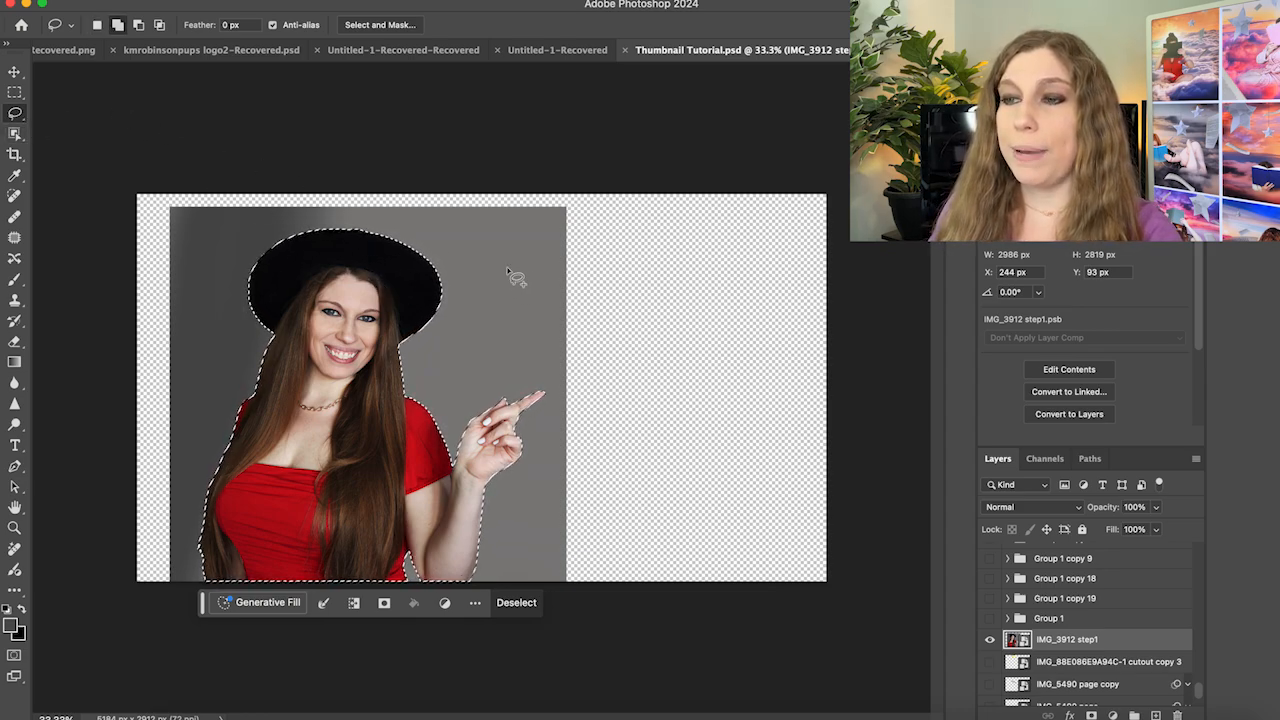
mouse_move(517, 277)
mouse_down()
mouse_move(523, 334)
mouse_move(527, 280)
mouse_move(514, 269)
mouse_up()
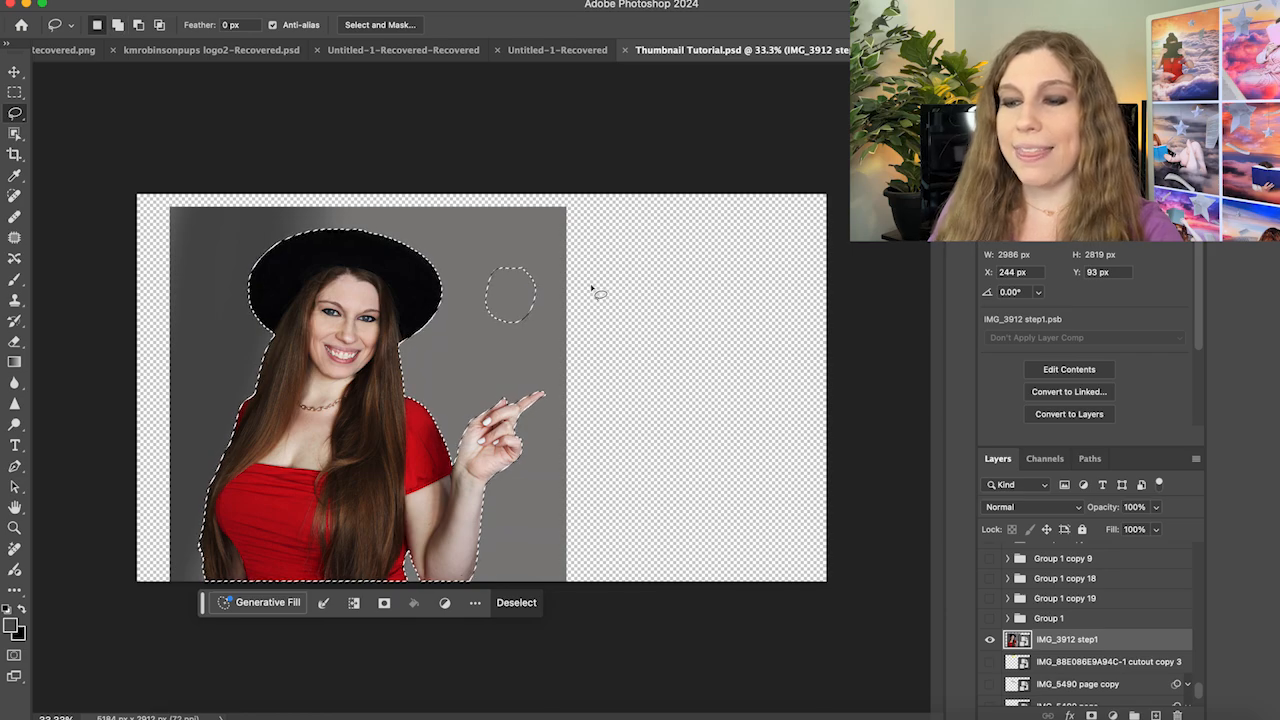
key(super+z)
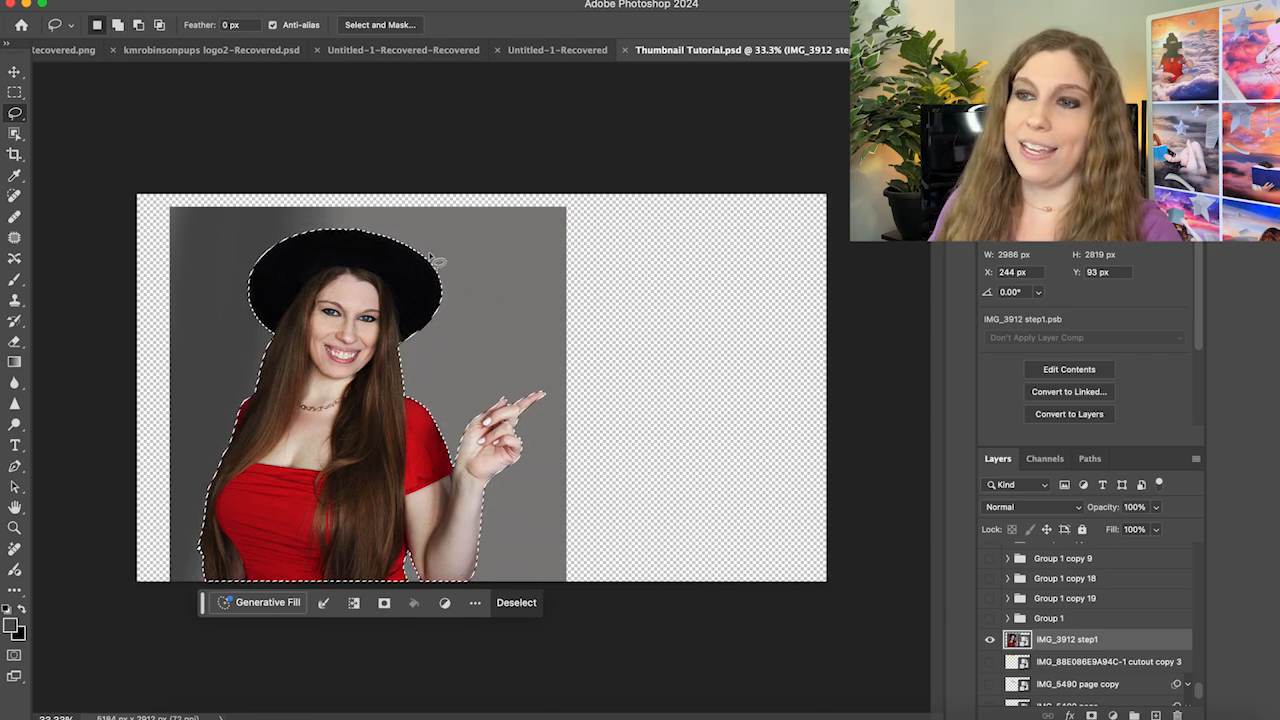
right_click(400, 234)
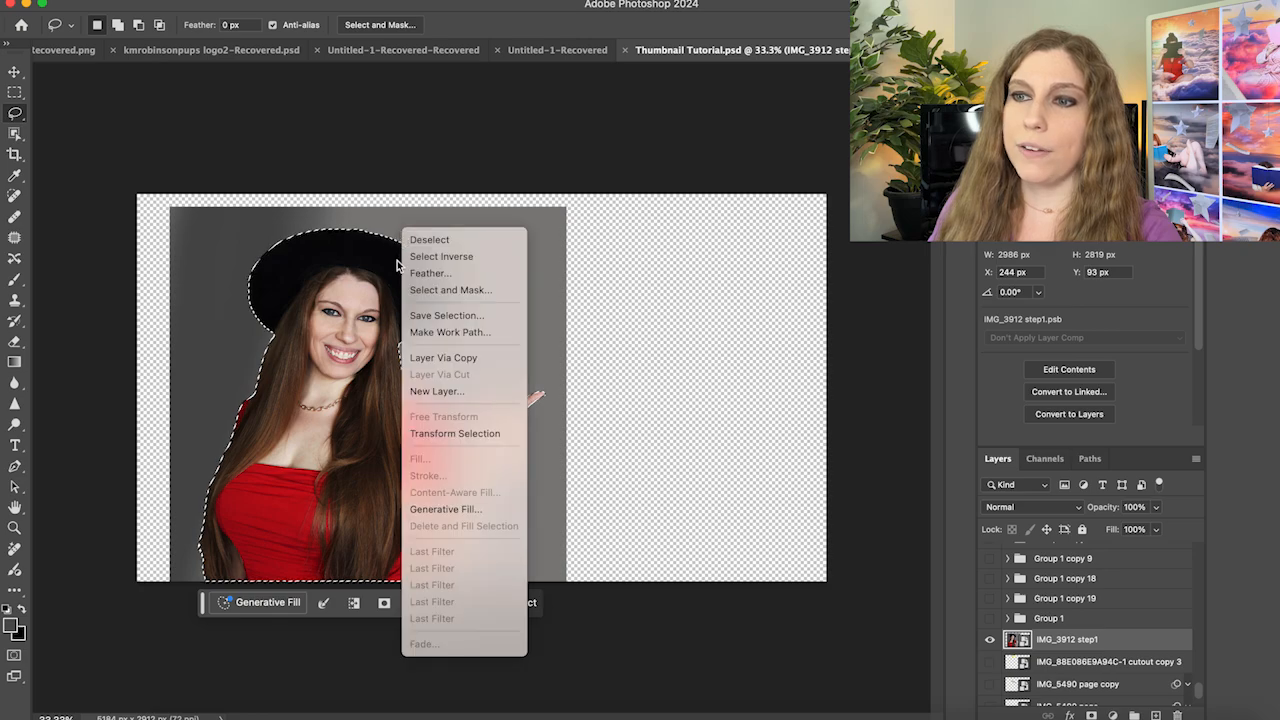
key(Escape)
mouse_move(400, 234)
mouse_down()
mouse_move(423, 317)
mouse_move(453, 226)
mouse_move(405, 238)
mouse_up()
key(super+z)
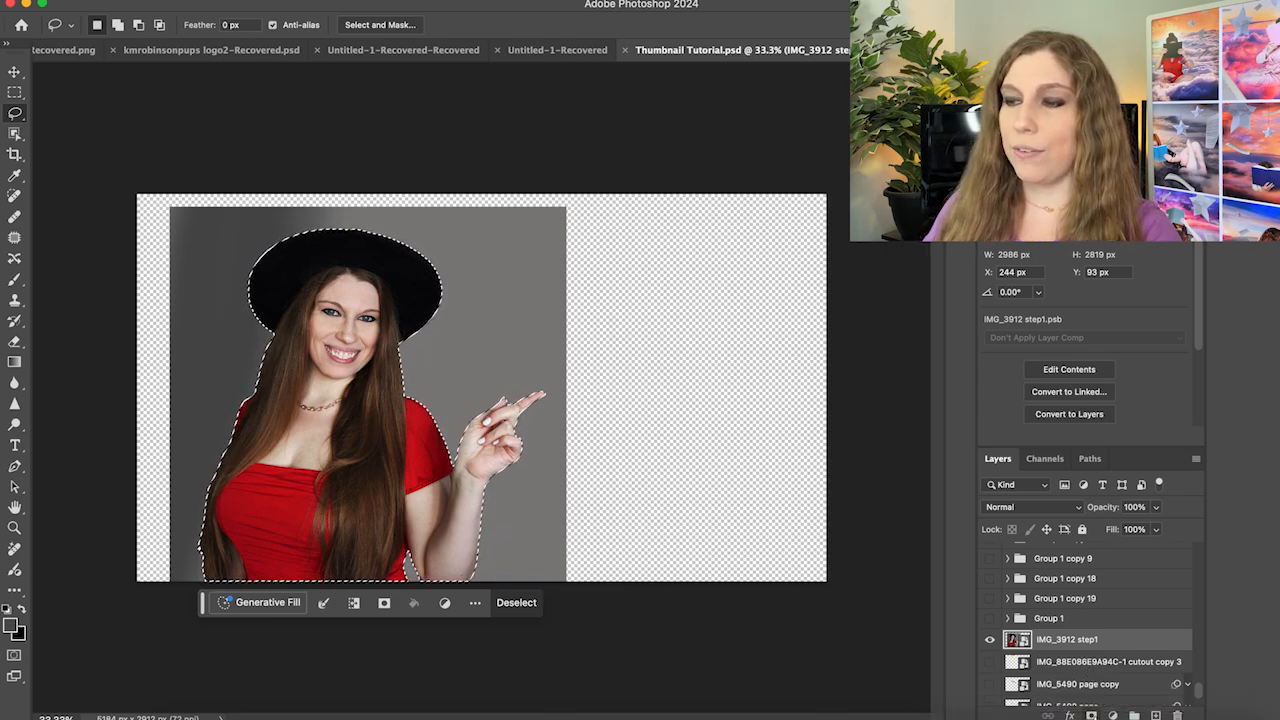
Mask the IMG_3912 step1 portrait layer with the current selection and choose the Hard Round brush for retouching the mask
click(1093, 716)
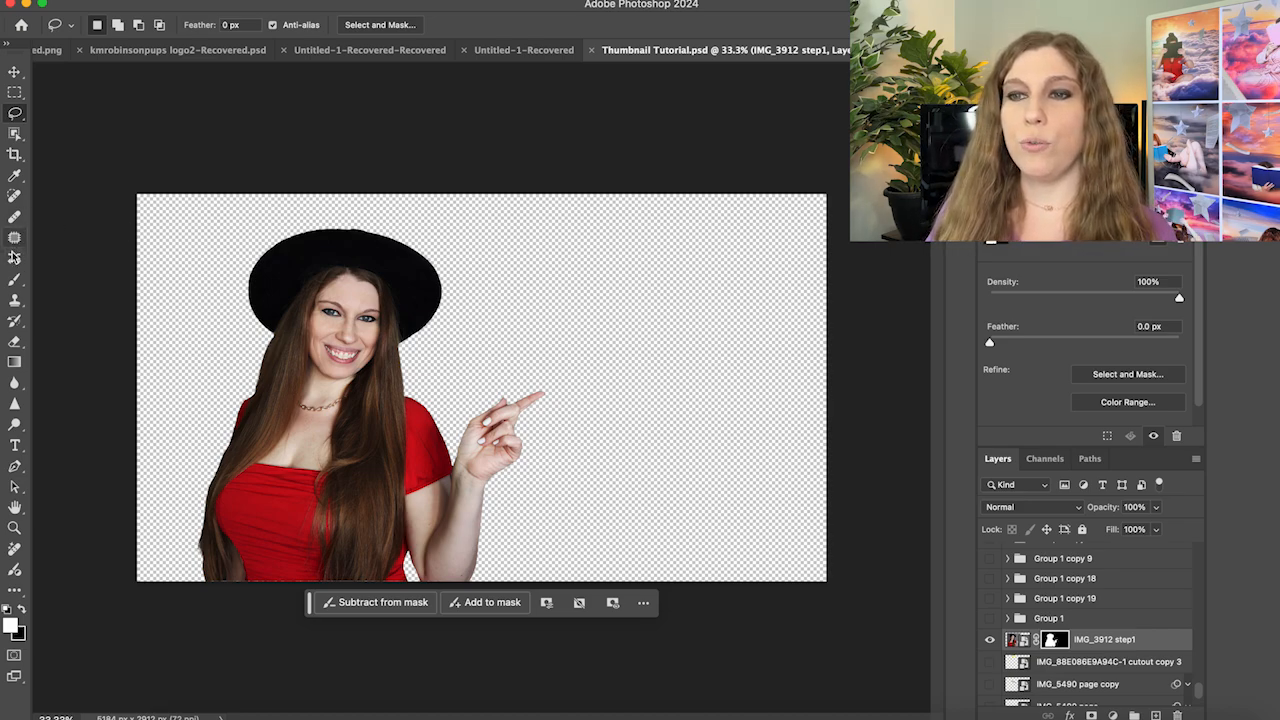
click(14, 282)
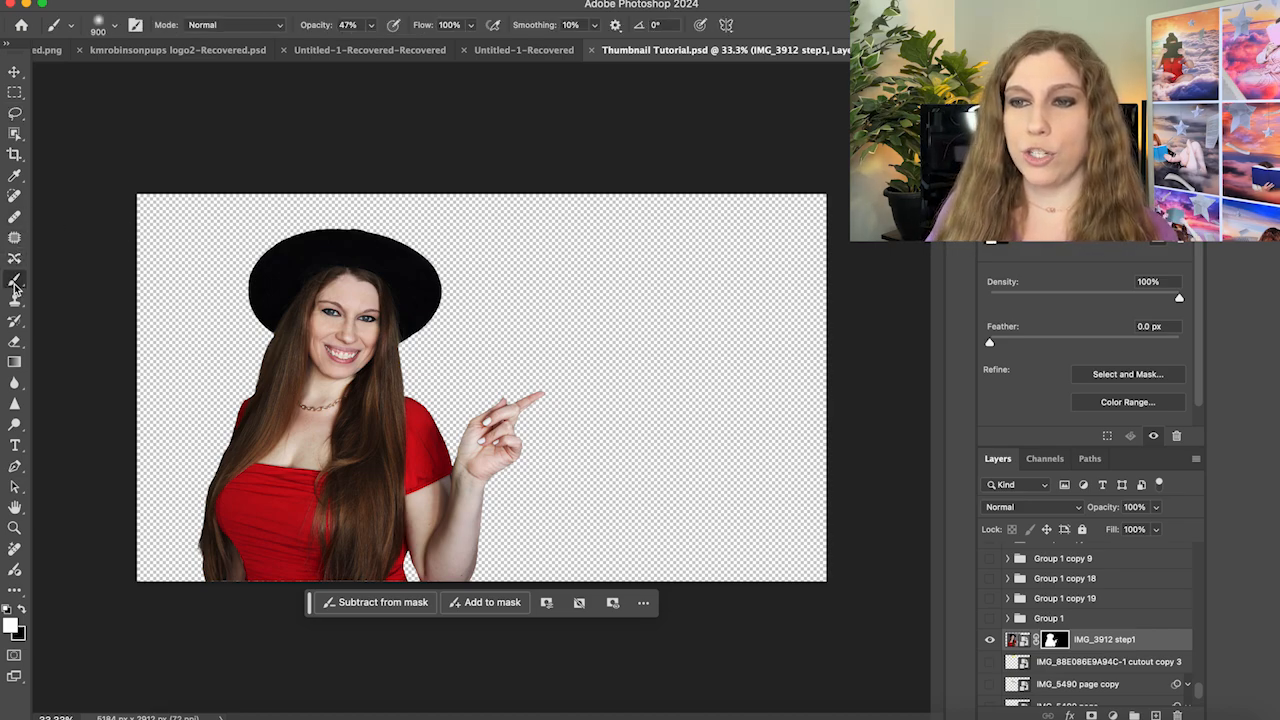
click(116, 26)
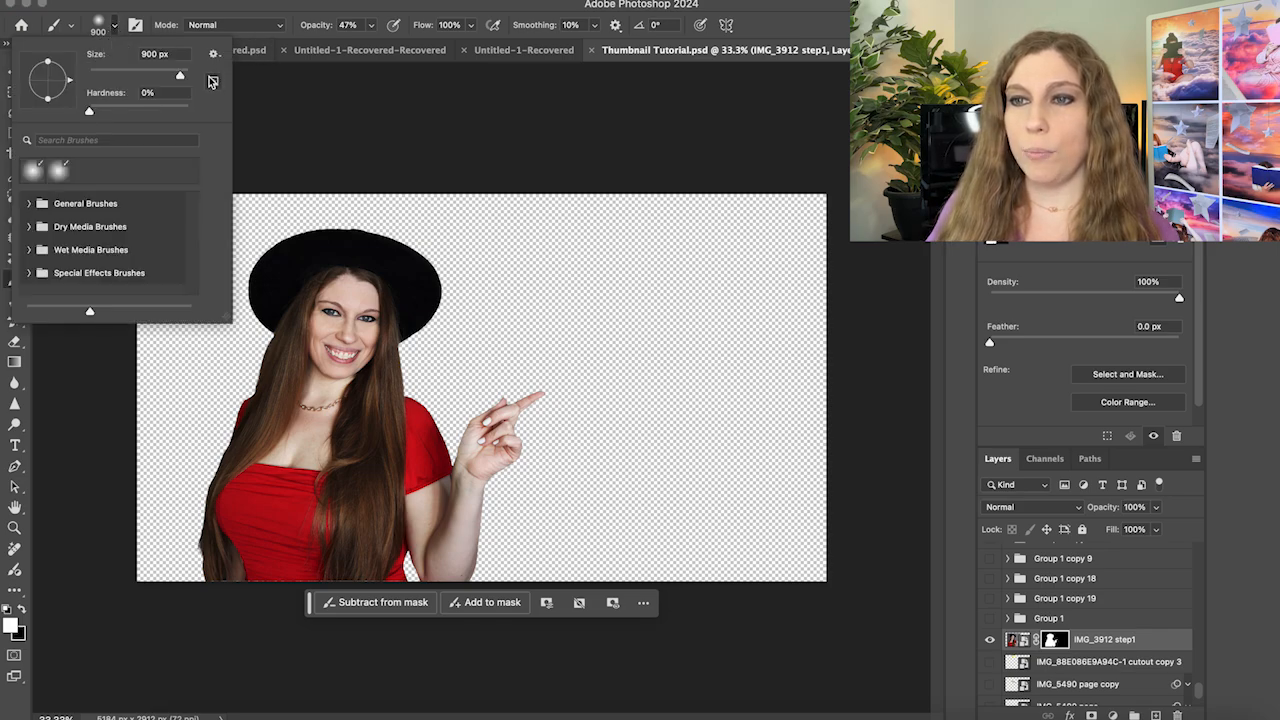
click(27, 205)
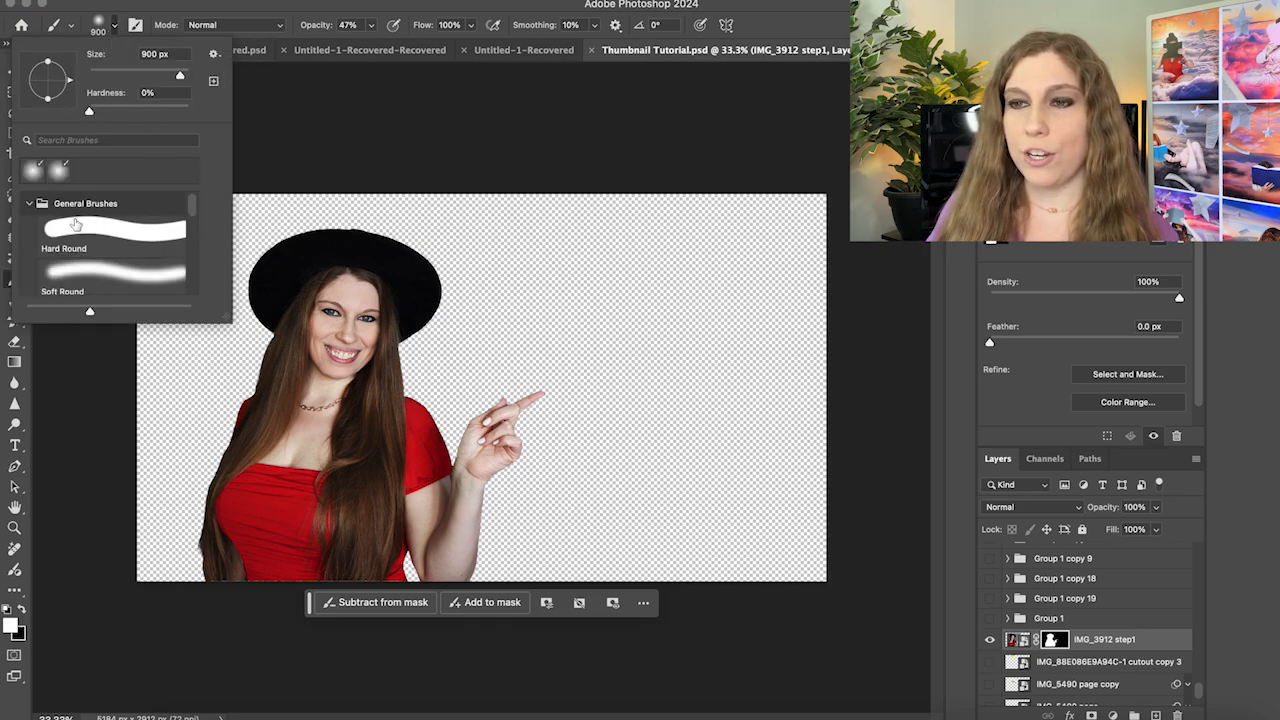
click(82, 228)
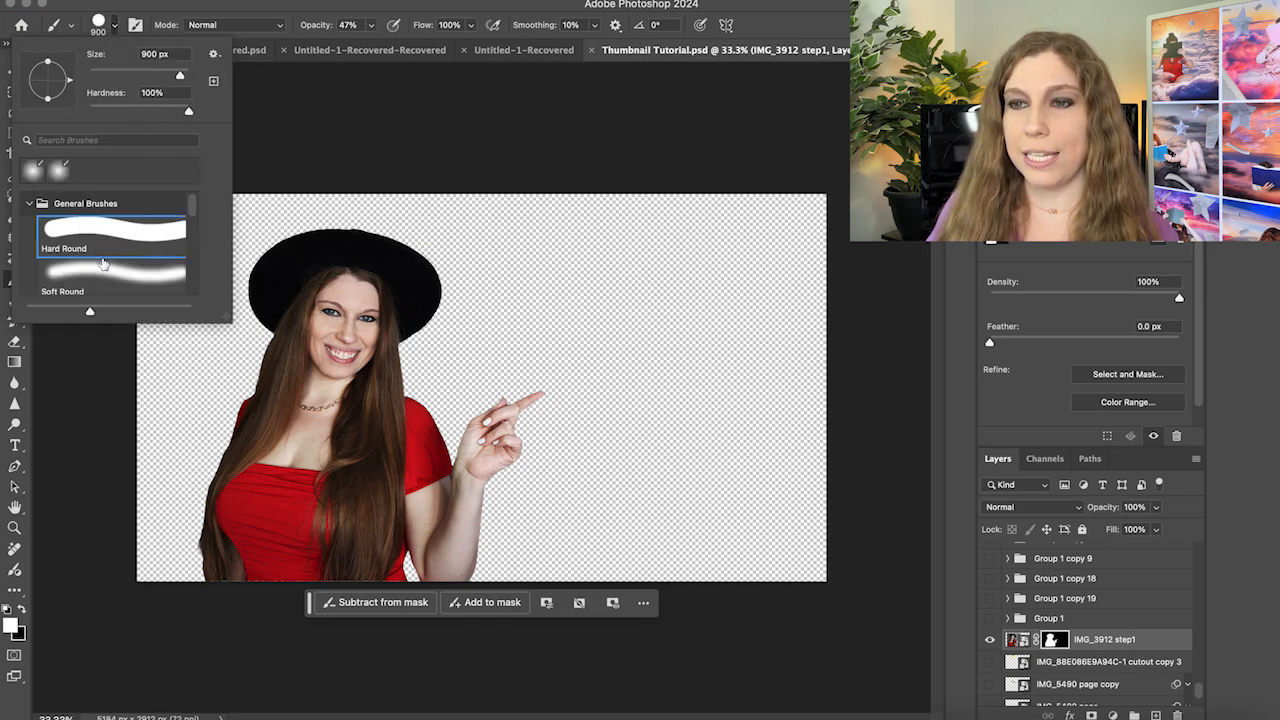
click(113, 28)
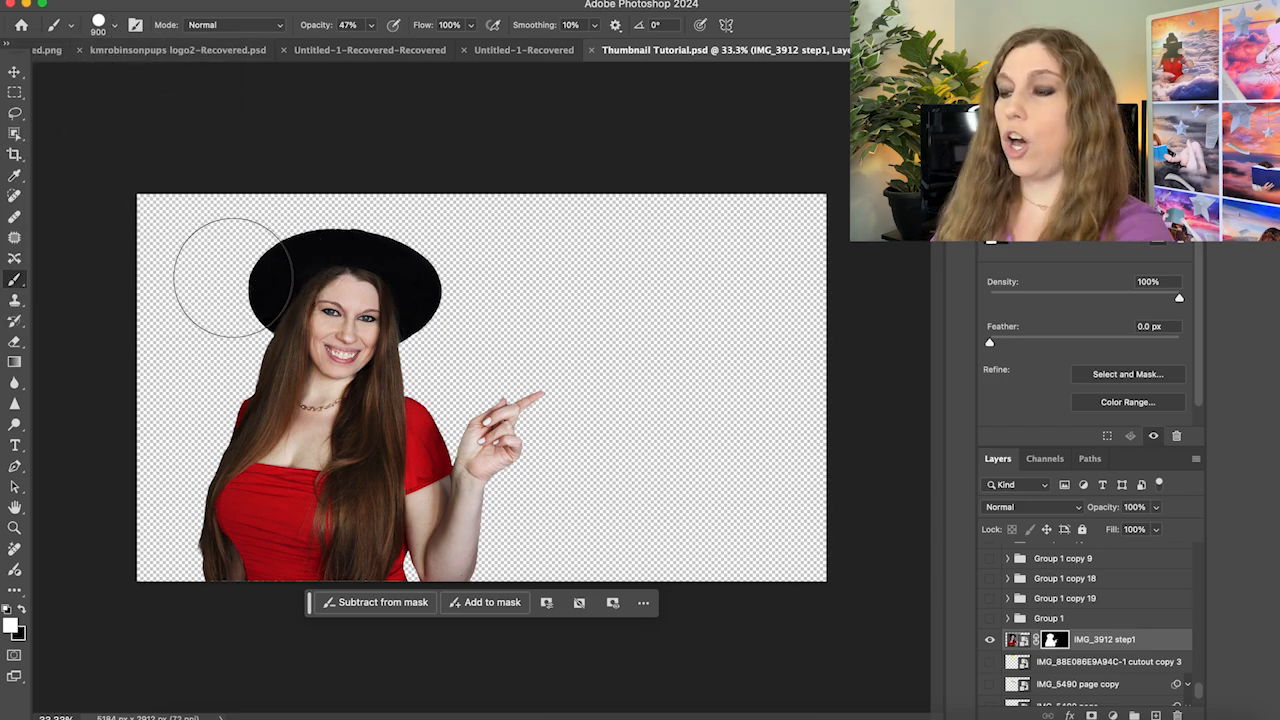
Reduce the brush size to 200 px and try a stroke on the mask beside the hat, undoing it again
key(bracketleft)
key(bracketleft)
key(bracketleft)
key(bracketleft)
key(bracketleft)
key(bracketleft)
key(bracketleft)
key(bracketleft)
drag(250, 240, 236, 291)
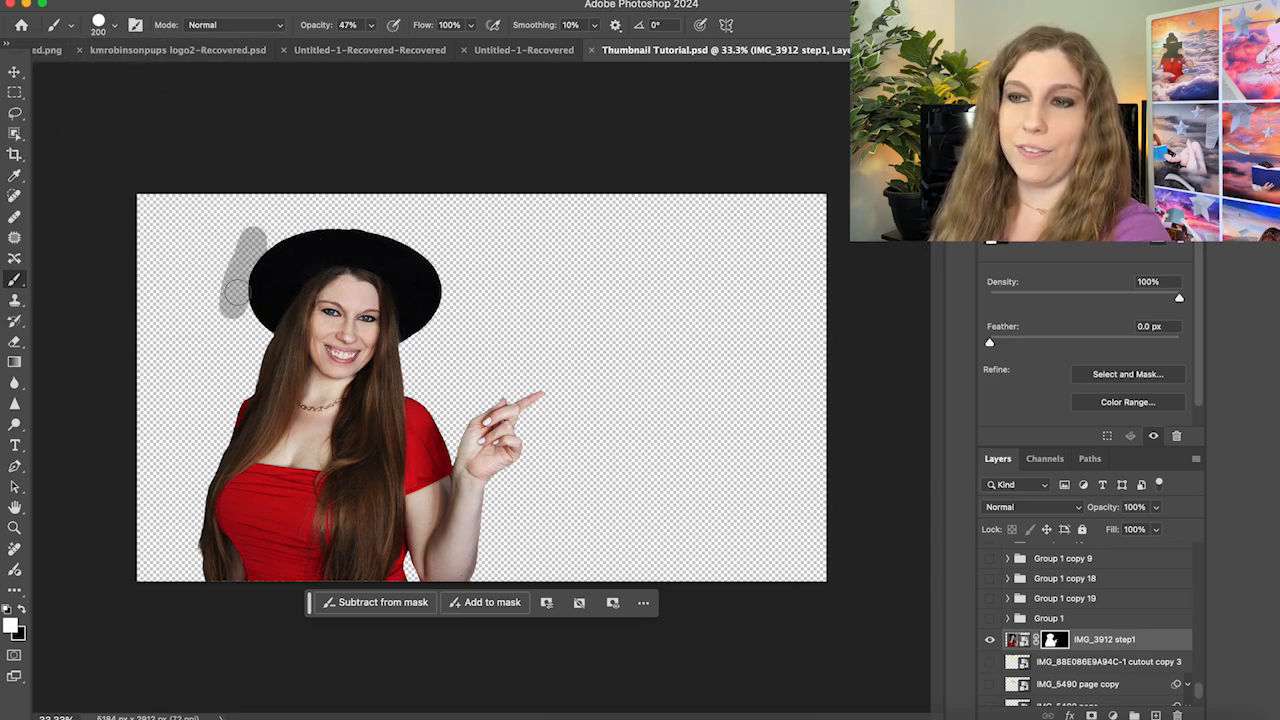
key(super+z)
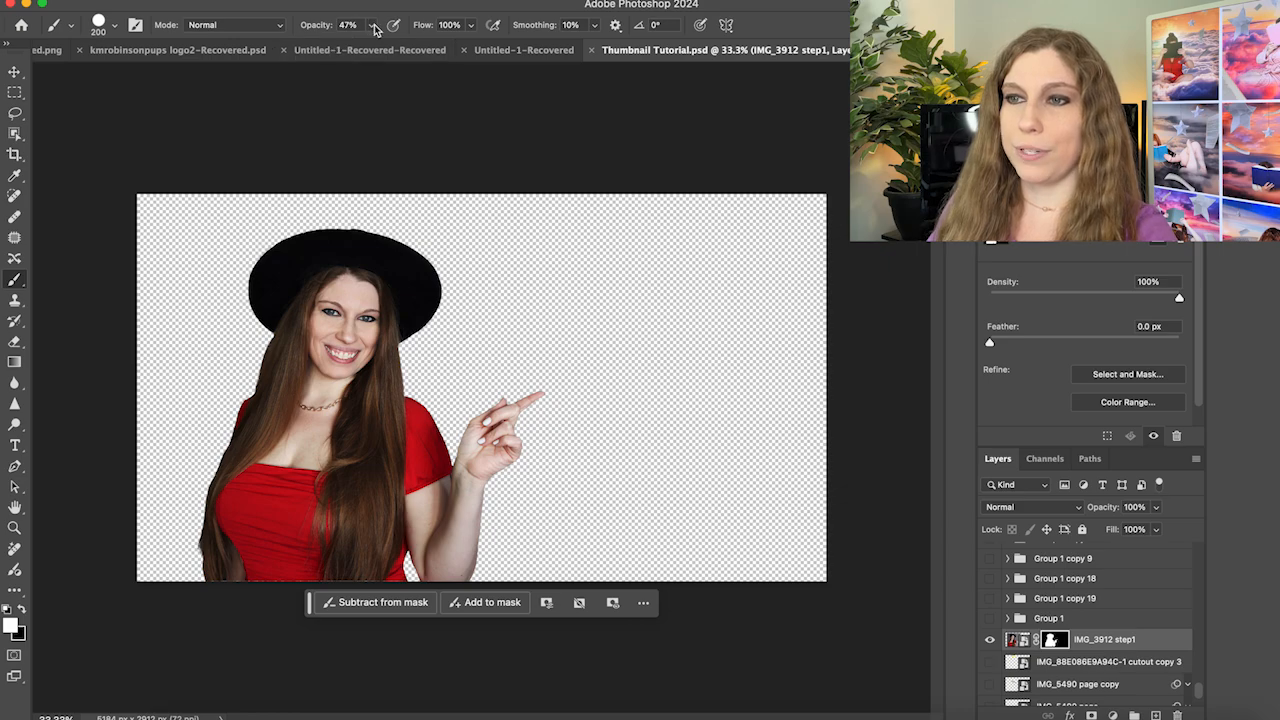
Set the brush opacity to 100% and make black the foreground colour for painting on the mask
click(372, 26)
drag(415, 49, 434, 49)
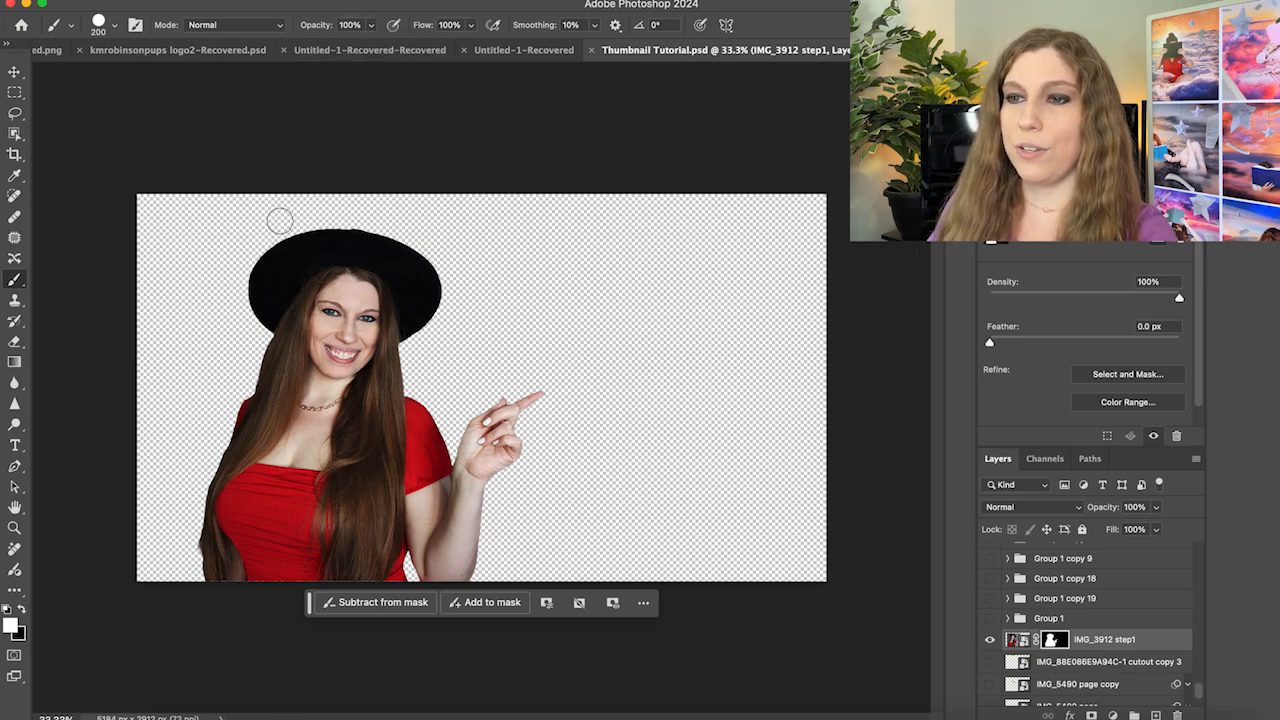
mouse_move(277, 217)
mouse_down()
mouse_move(250, 315)
mouse_move(262, 250)
mouse_up()
key(super+z)
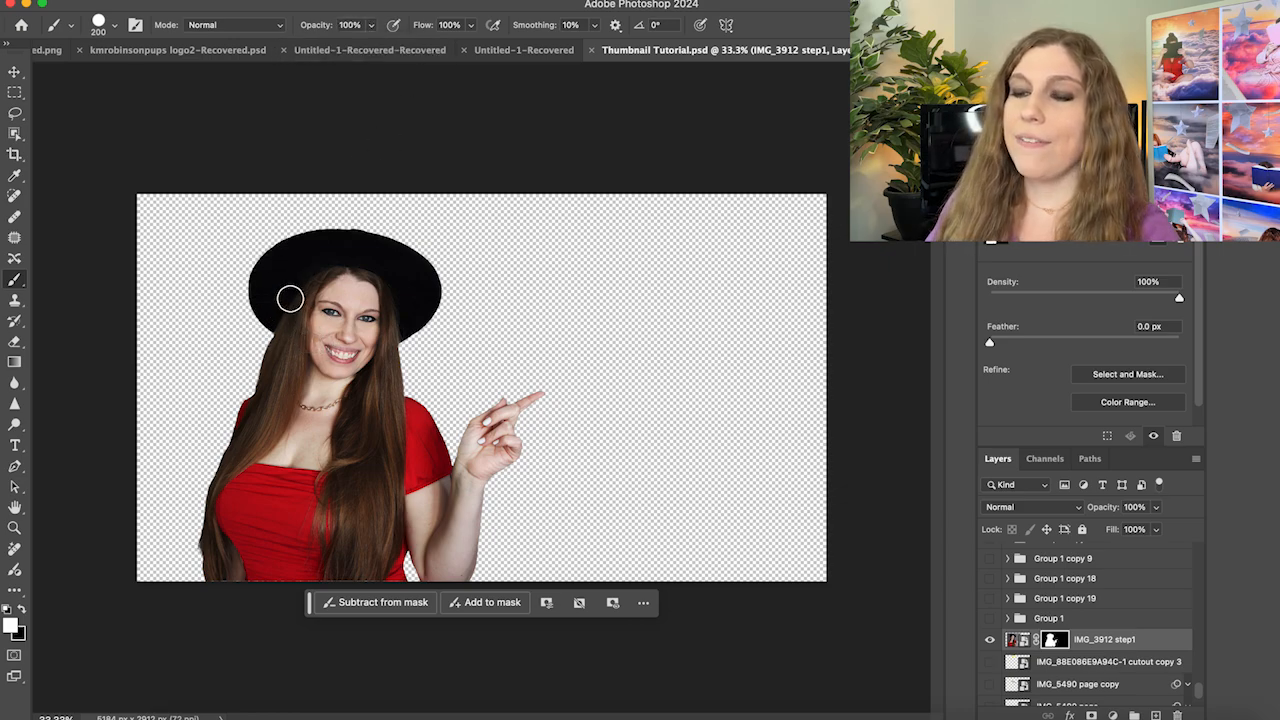
key(x)
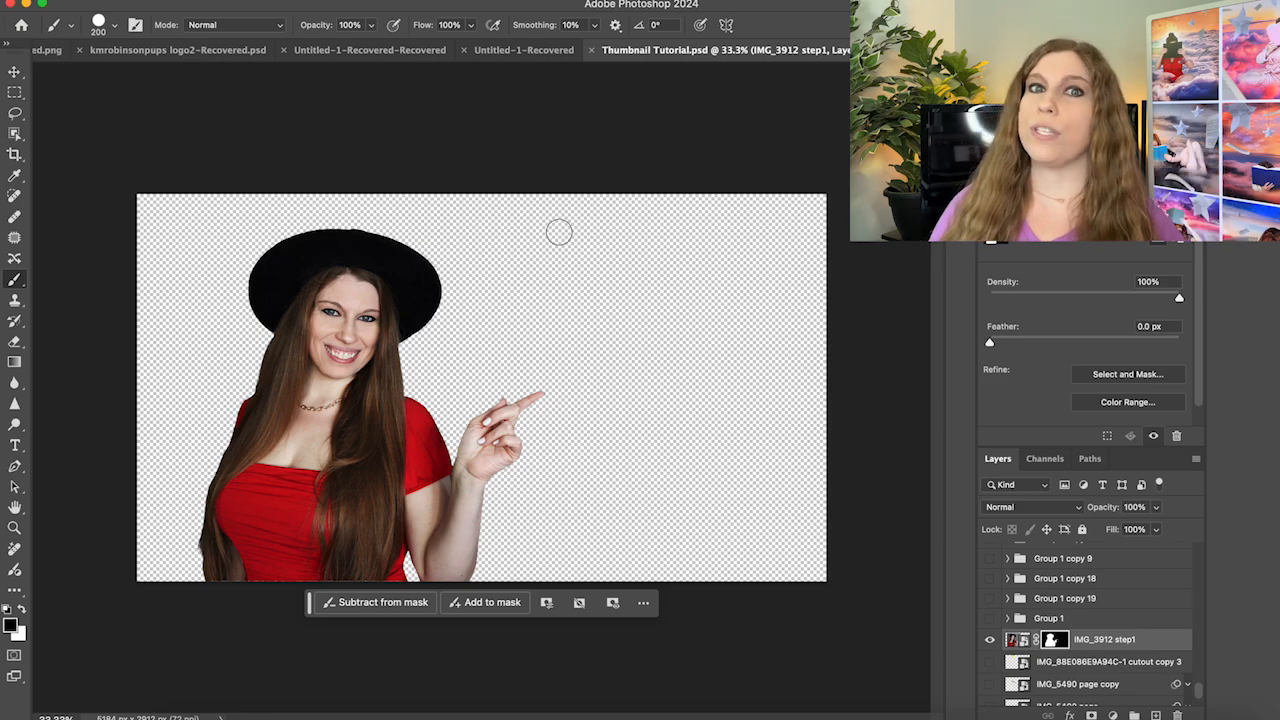
Add a text layer in the empty area beside the portrait reading MAKE, AWESOME and THUMBNAILS on three separate lines
click(14, 445)
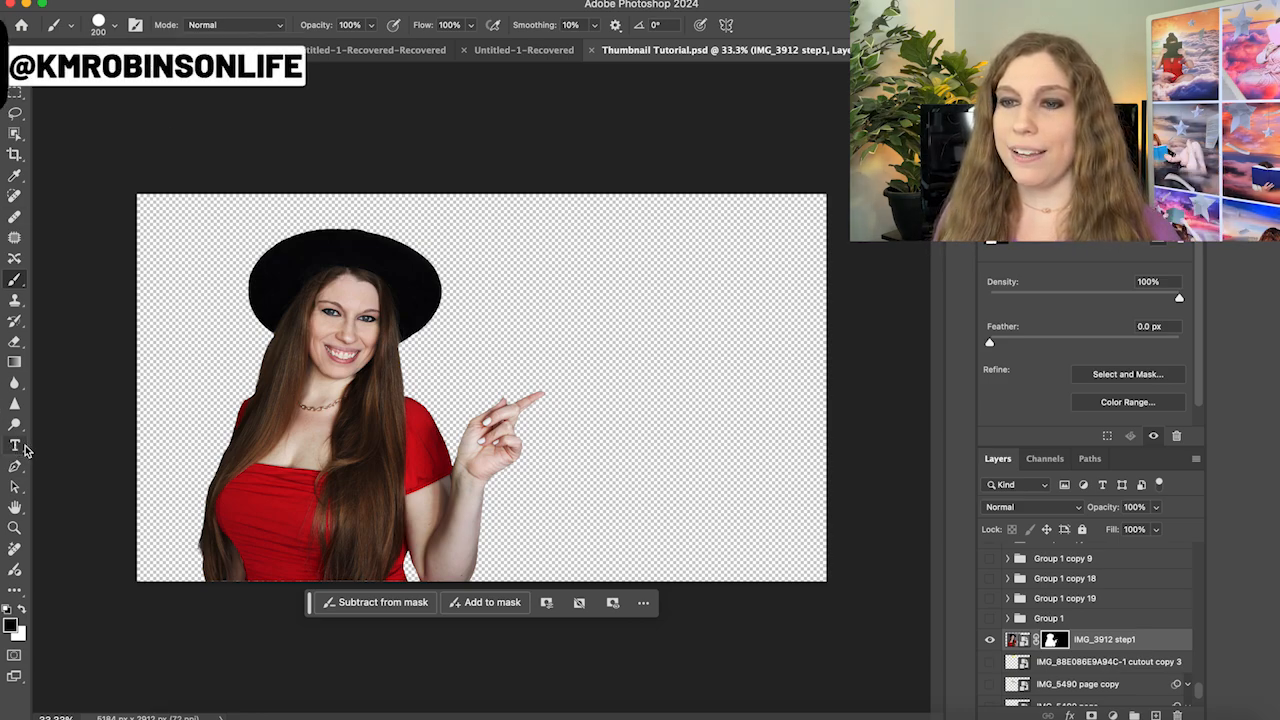
click(561, 288)
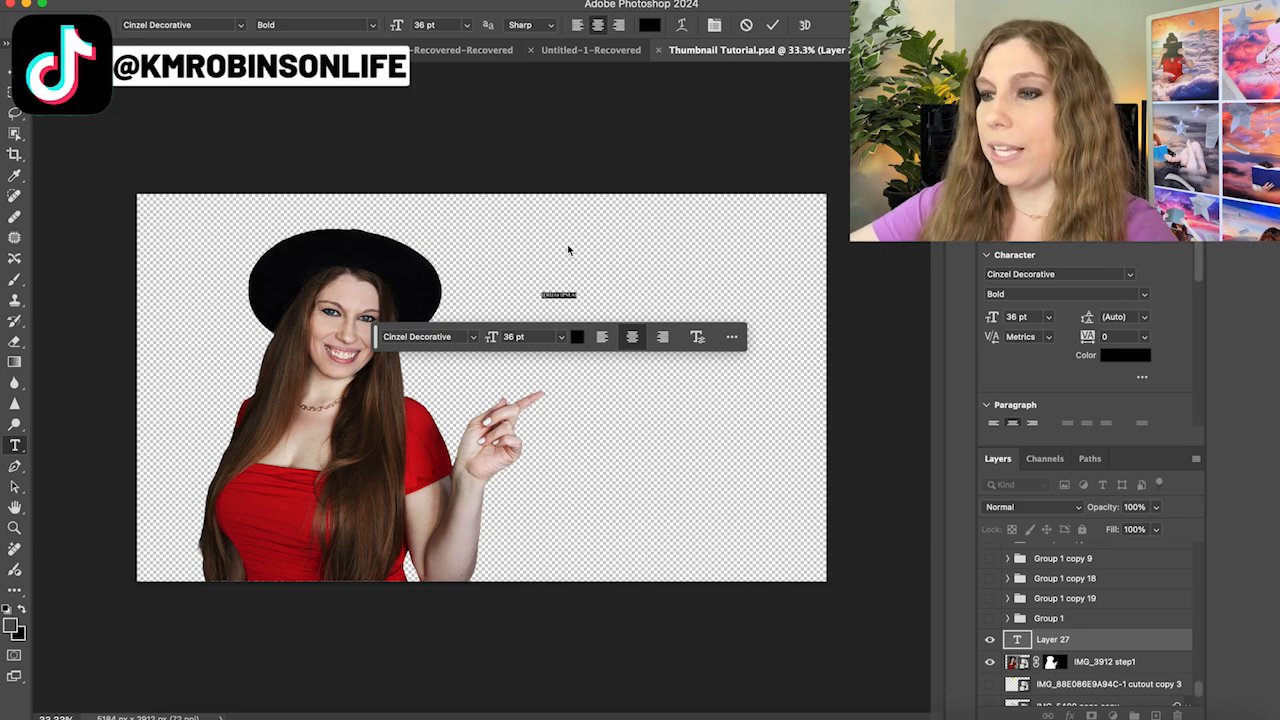
text(Make)
key(Return)
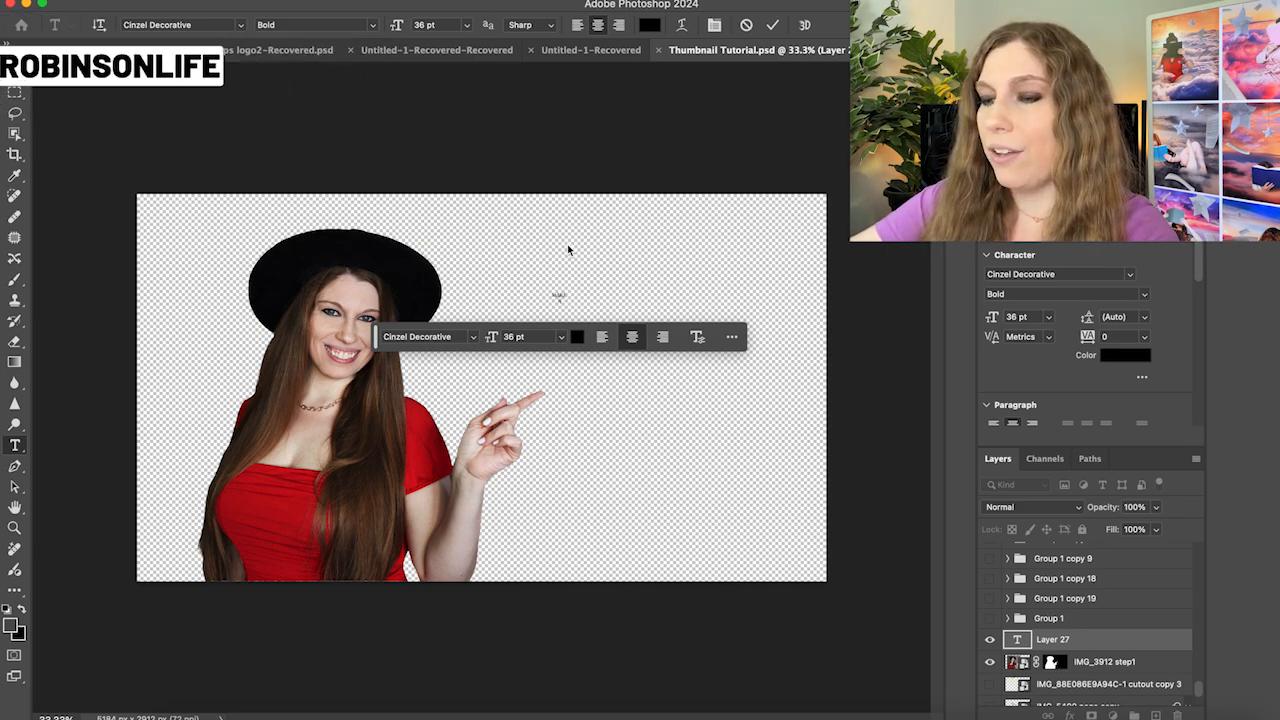
text(YouTube)
key(Return)
text(Thumbnail)
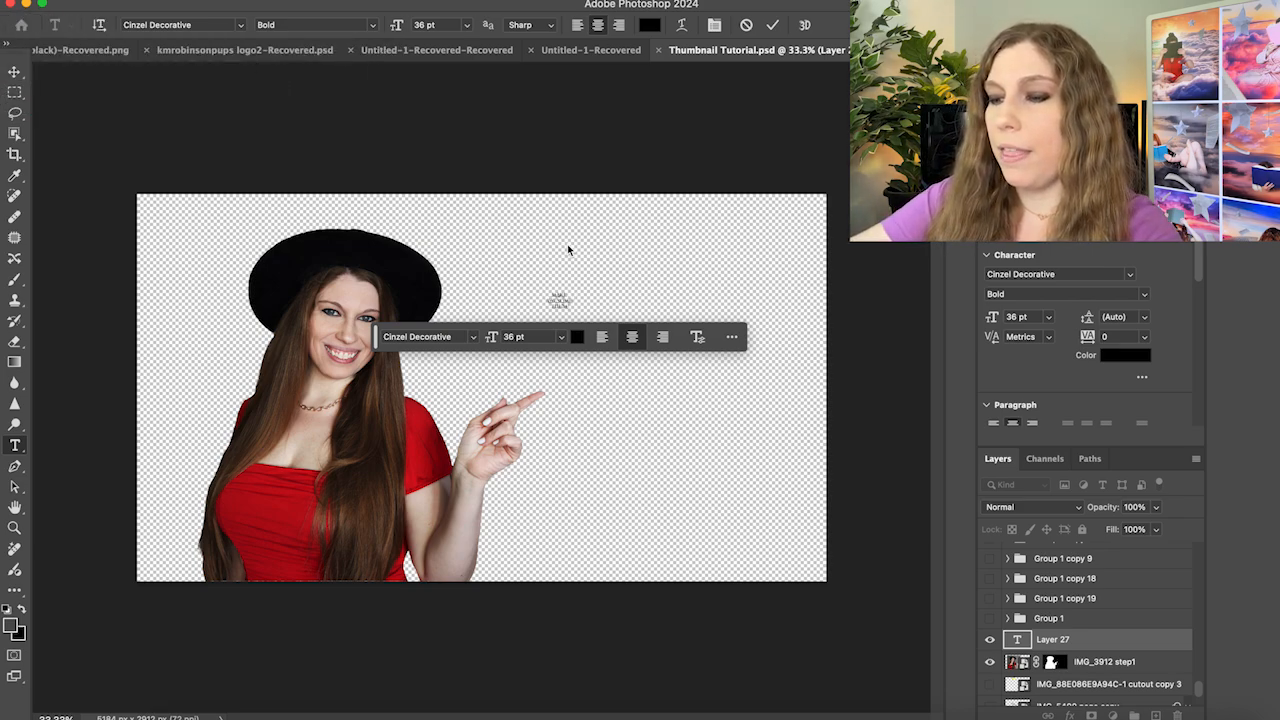
Change the font of all three title lines to Barlow Black
key(shift+Up)
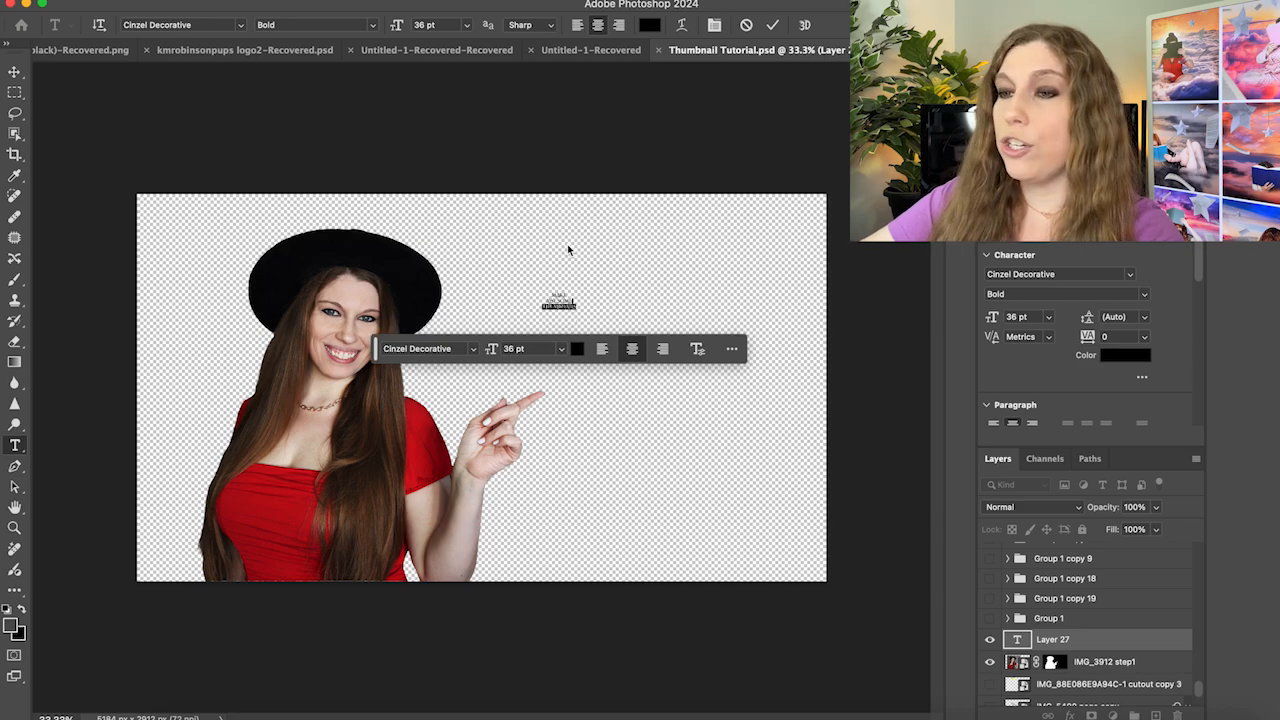
key(shift+Up)
key(shift+Up)
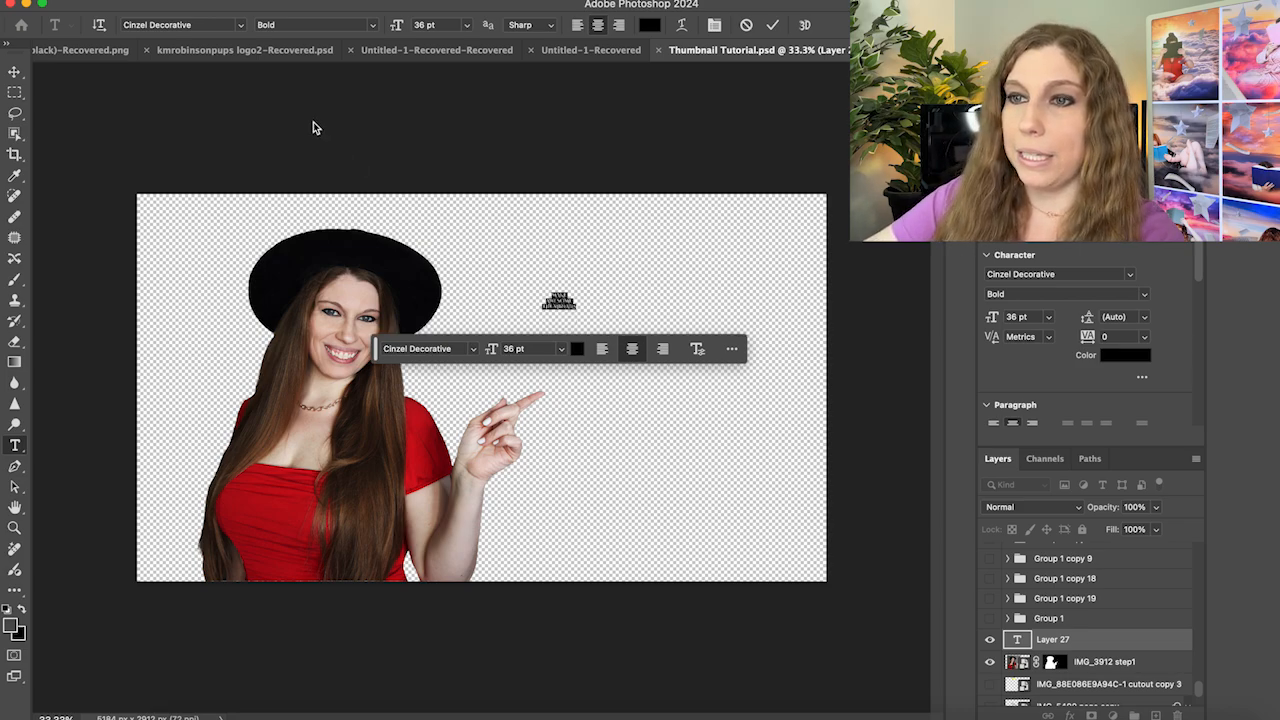
click(216, 27)
text(BAR)
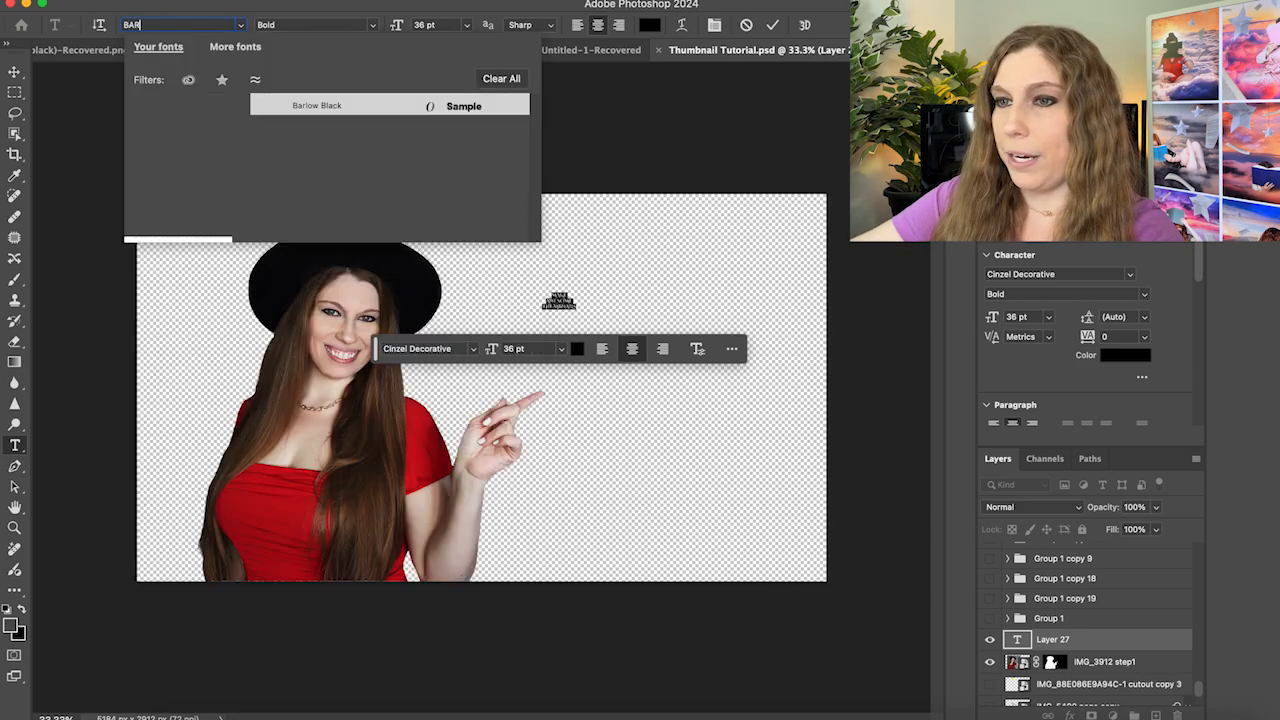
click(380, 109)
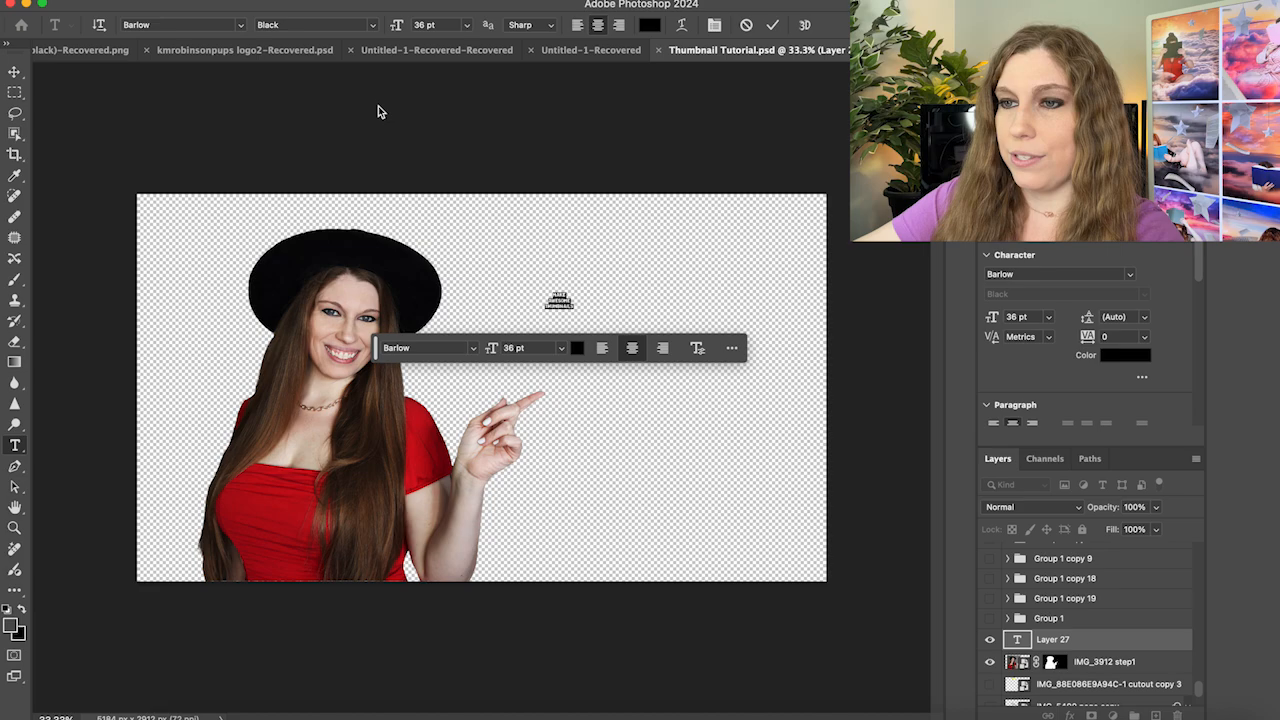
Scale the title text to about 893% and place it in the empty area above the pointing hand
click(17, 71)
key(super+t)
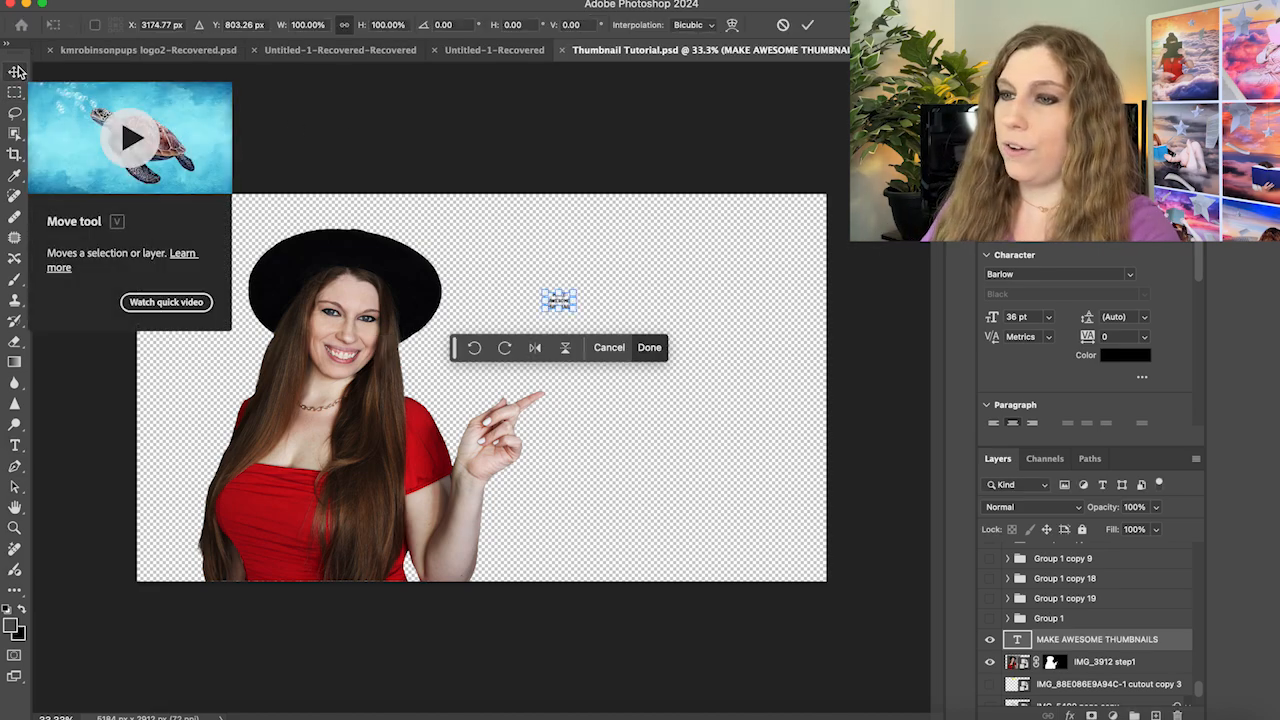
drag(578, 288, 808, 160)
drag(719, 255, 703, 316)
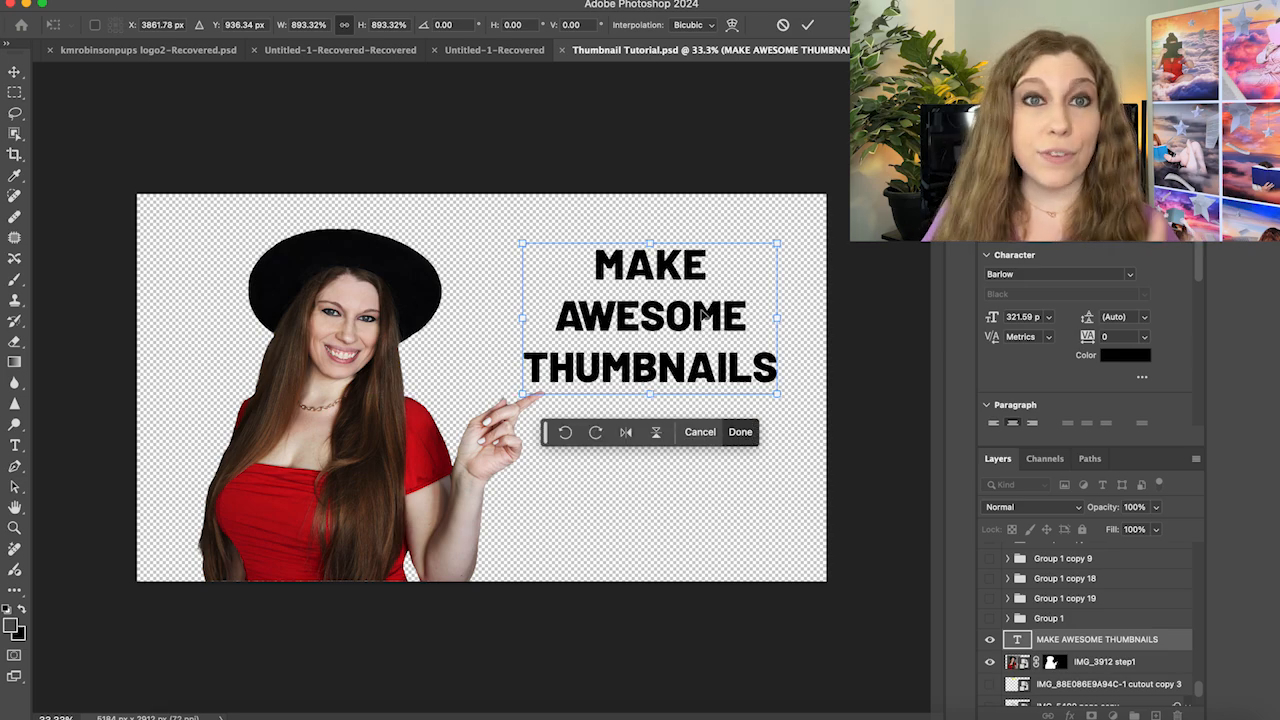
key(Return)
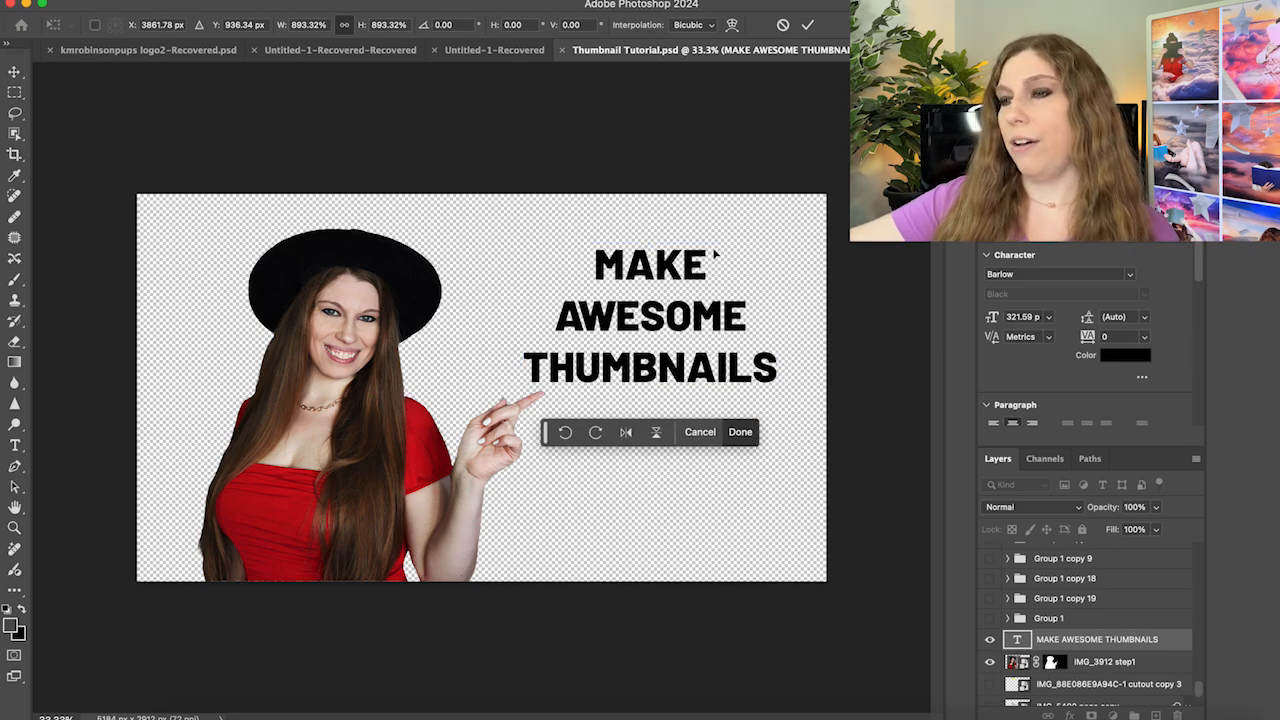
Draw a rectangle of about 1003 × 318 px over the word MAKE and fill it with white
click(18, 592)
click(35, 597)
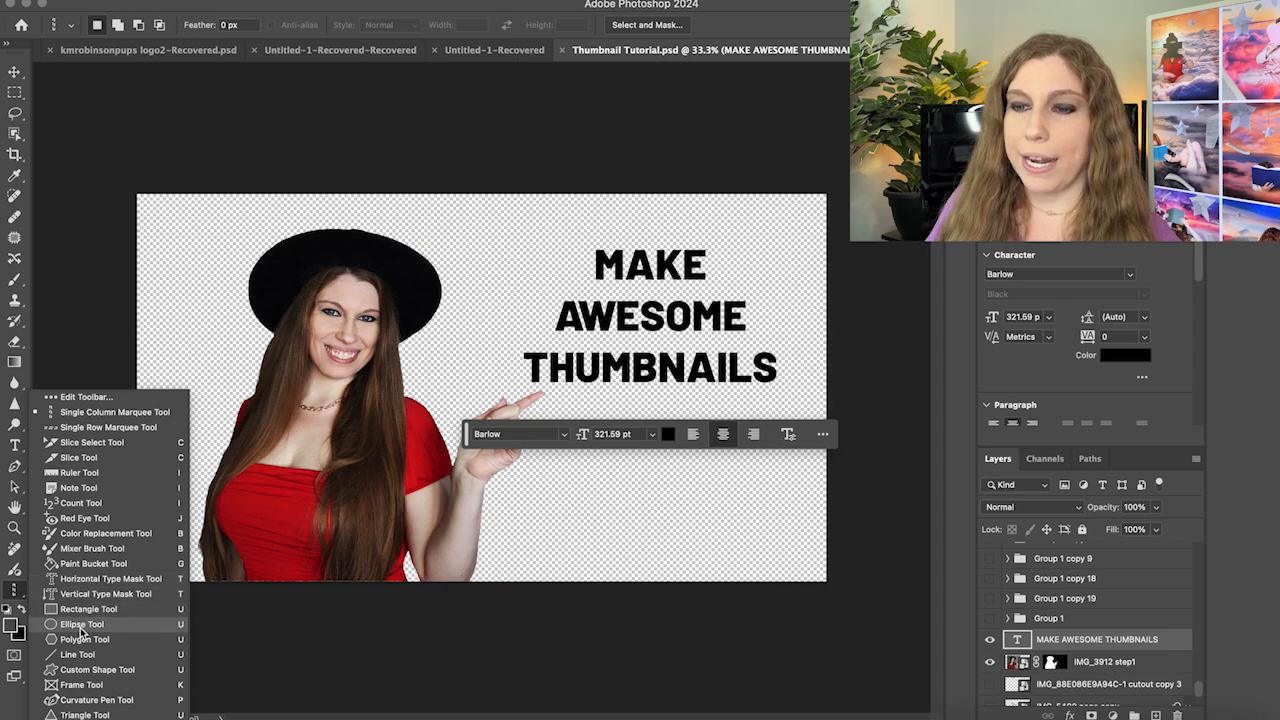
click(85, 610)
drag(585, 242, 714, 281)
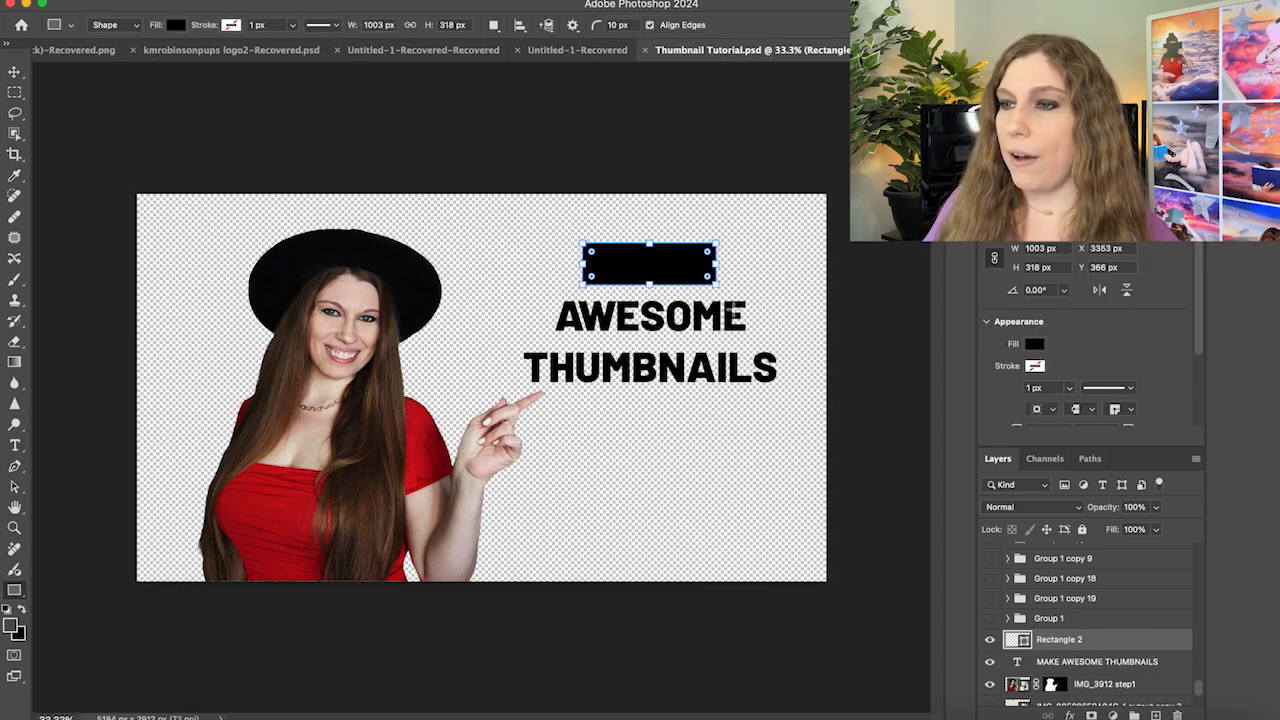
click(1036, 344)
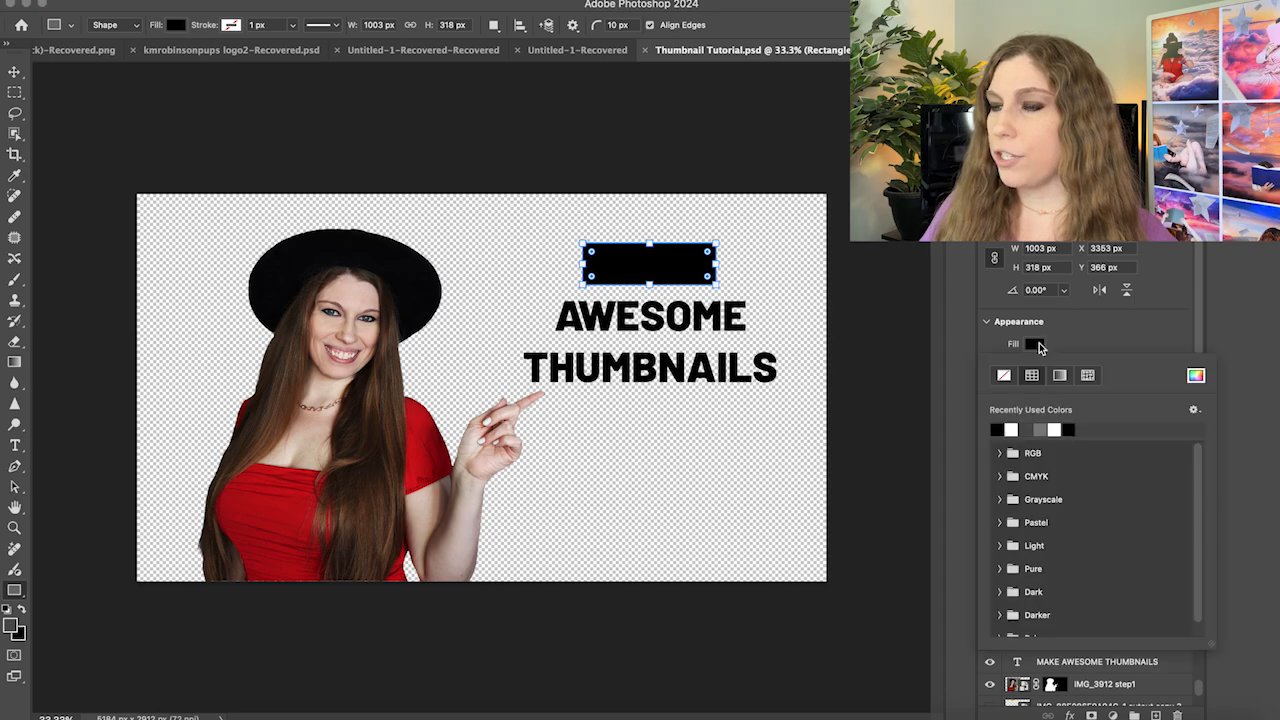
click(1011, 429)
click(1271, 382)
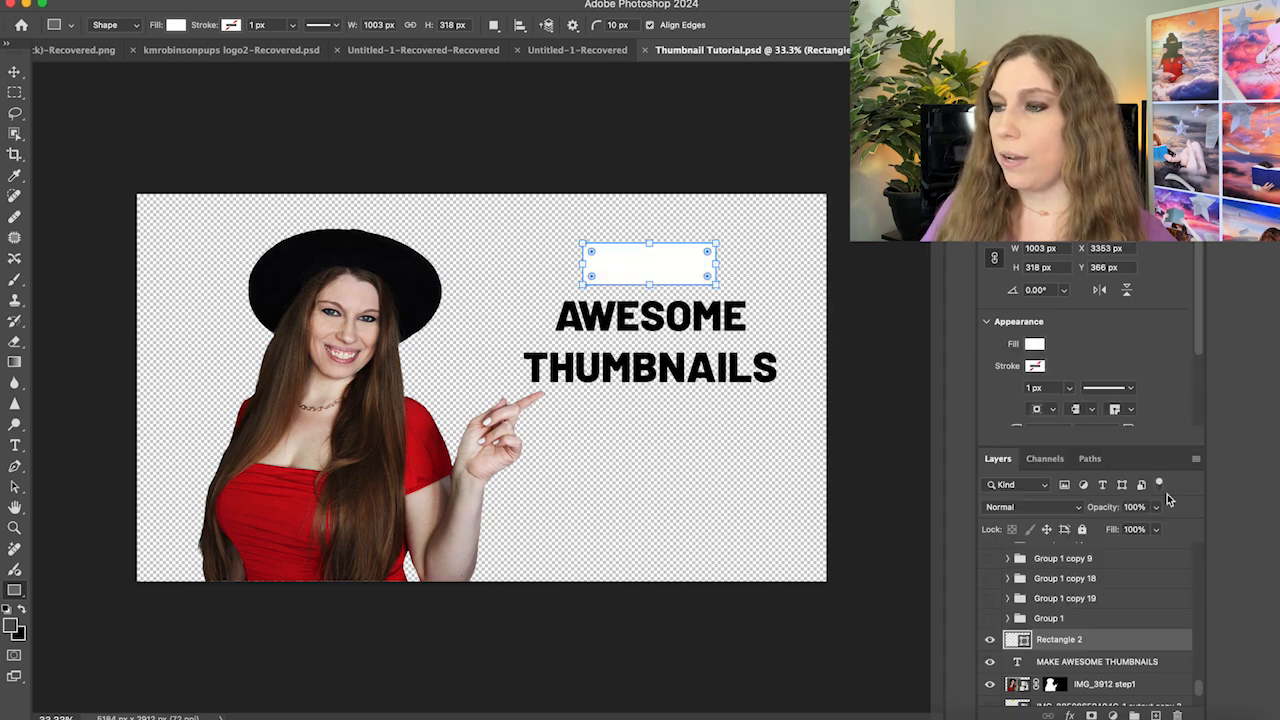
Move the white rectangle's layer beneath the MAKE AWESOME THUMBNAILS text layer
drag(1063, 643, 1068, 710)
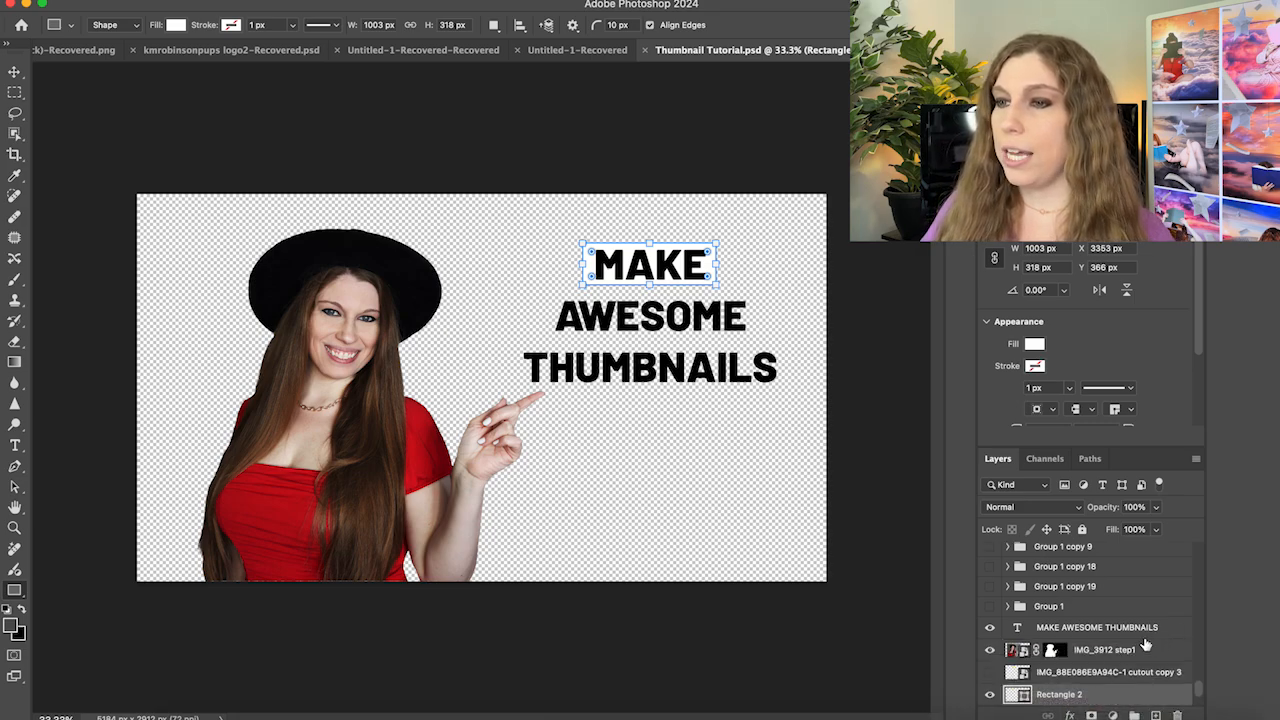
drag(1140, 640, 1139, 636)
drag(1087, 671, 1156, 714)
key(ctrl+z)
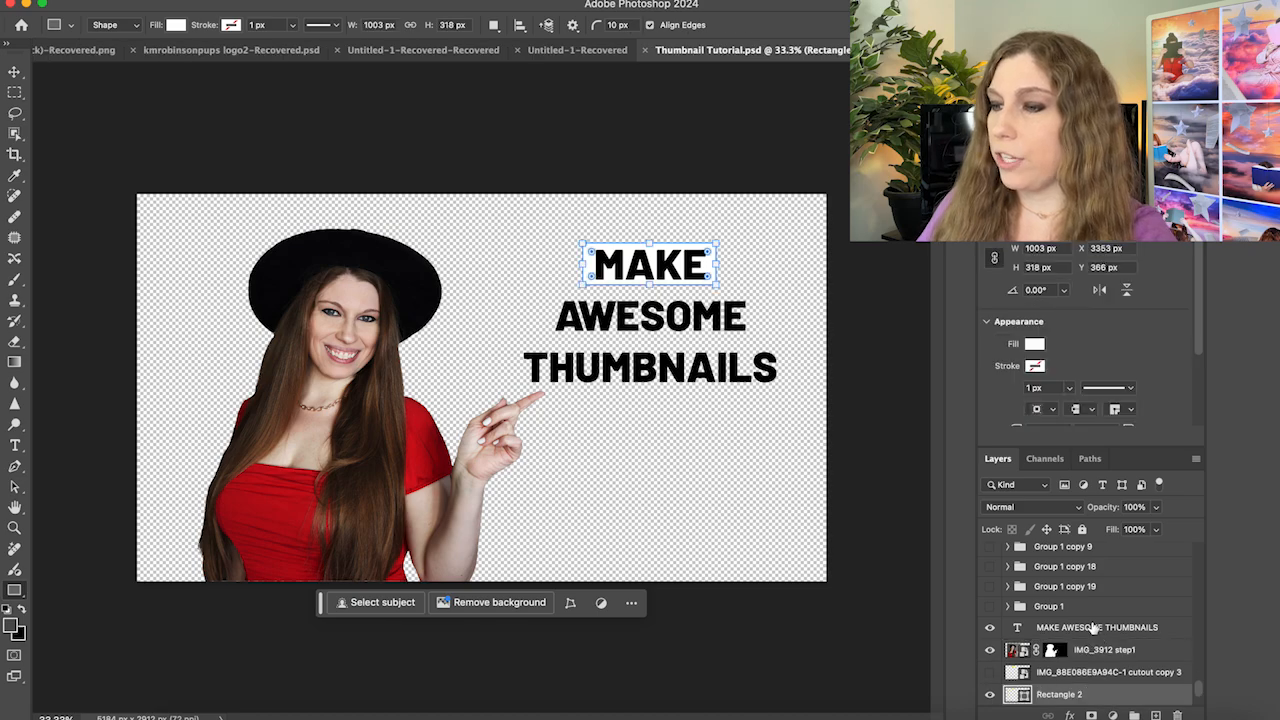
Duplicate the white rectangle's layer beneath the text and select the original rectangle with the Move tool
scroll(1200, 693, down, 5)
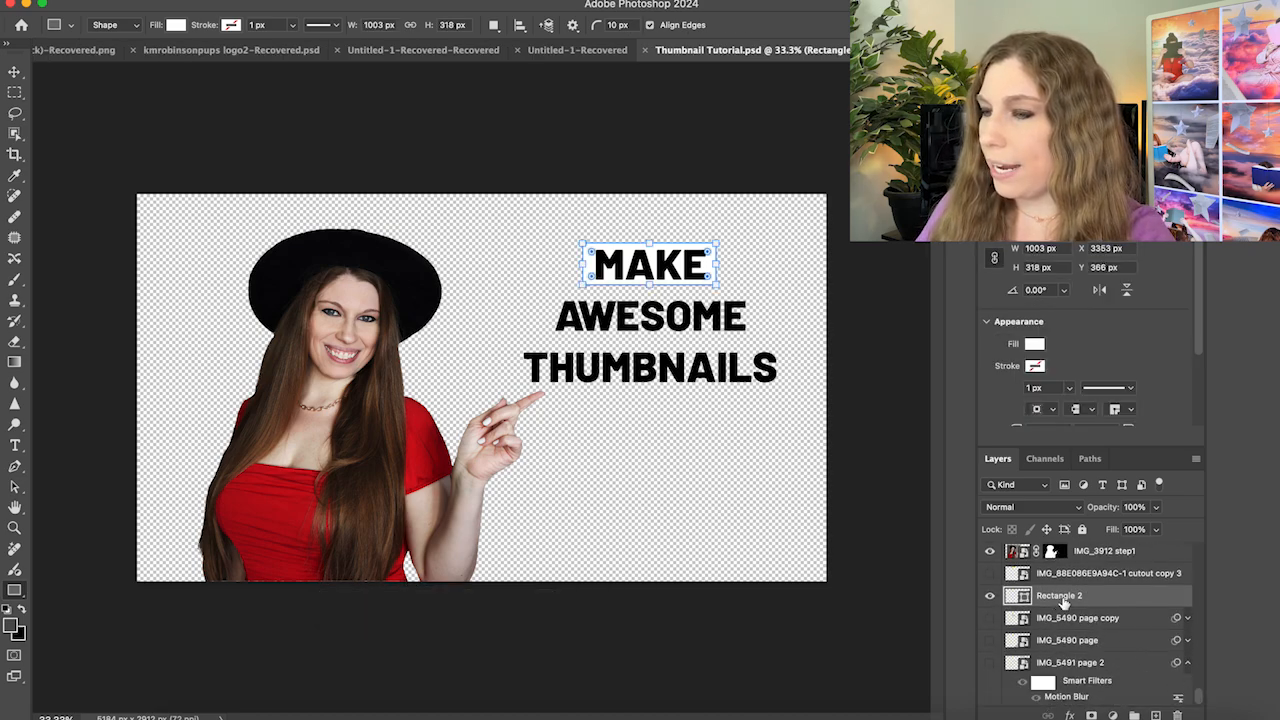
drag(1060, 605, 1156, 715)
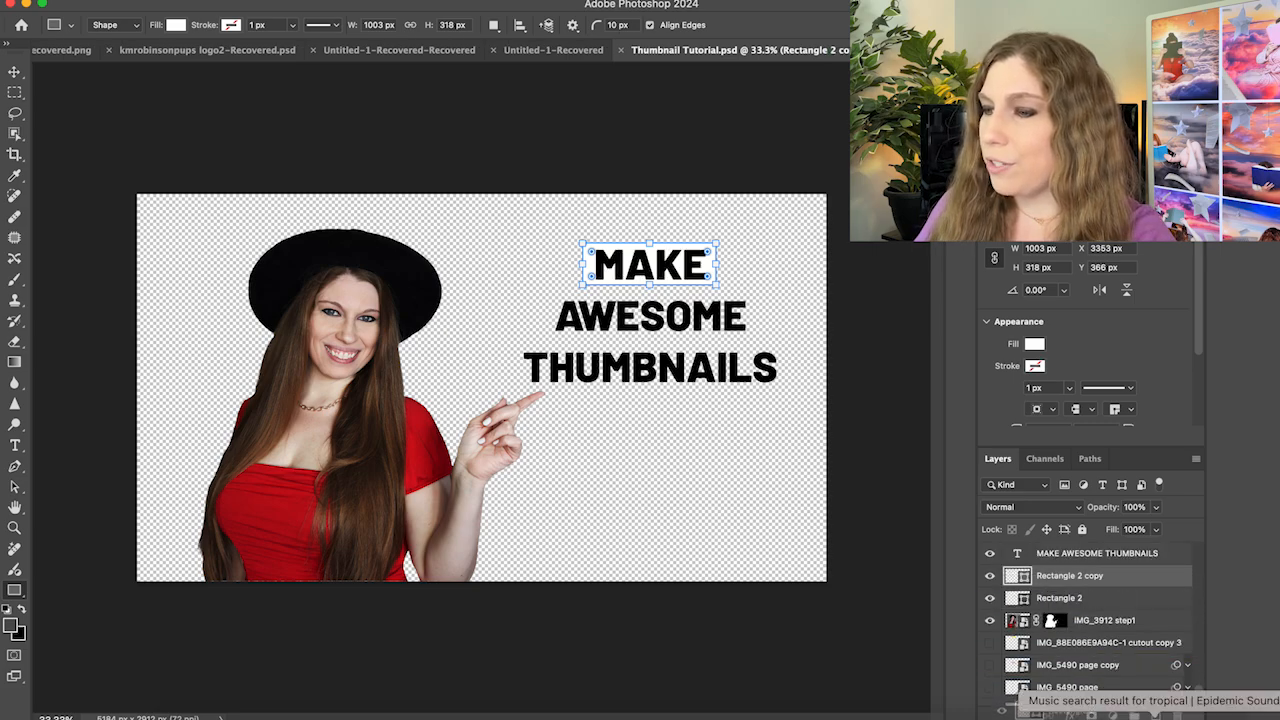
click(1076, 601)
key(v)
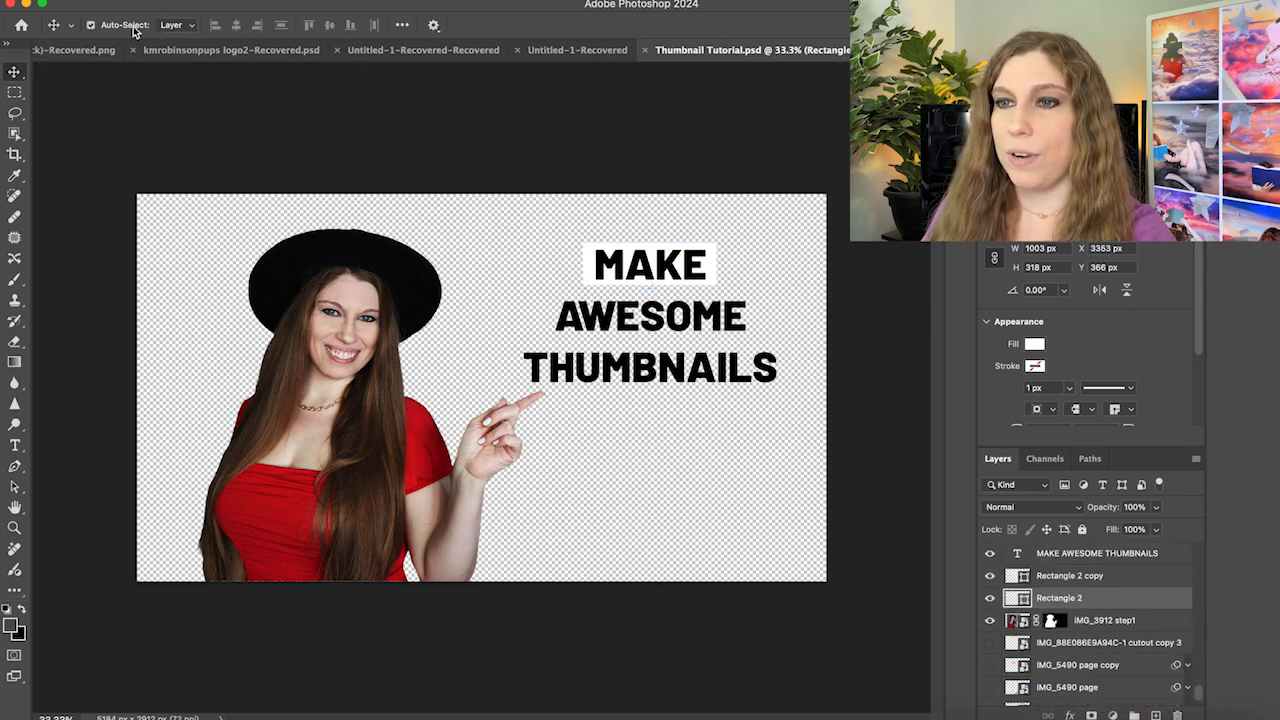
Move the original white rectangle behind the word AWESOME and widen it to about 1599 px to back the whole word
click(655, 316)
drag(667, 265, 757, 320)
key(super+t)
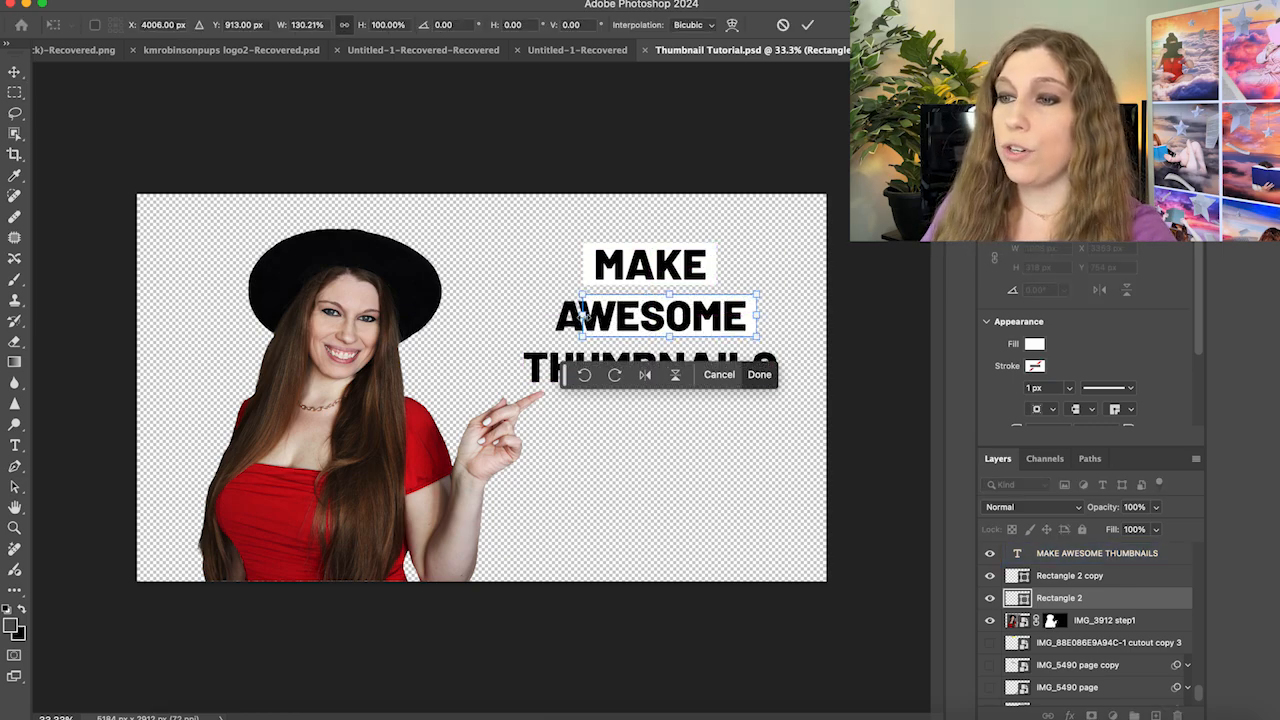
drag(581, 313, 545, 316)
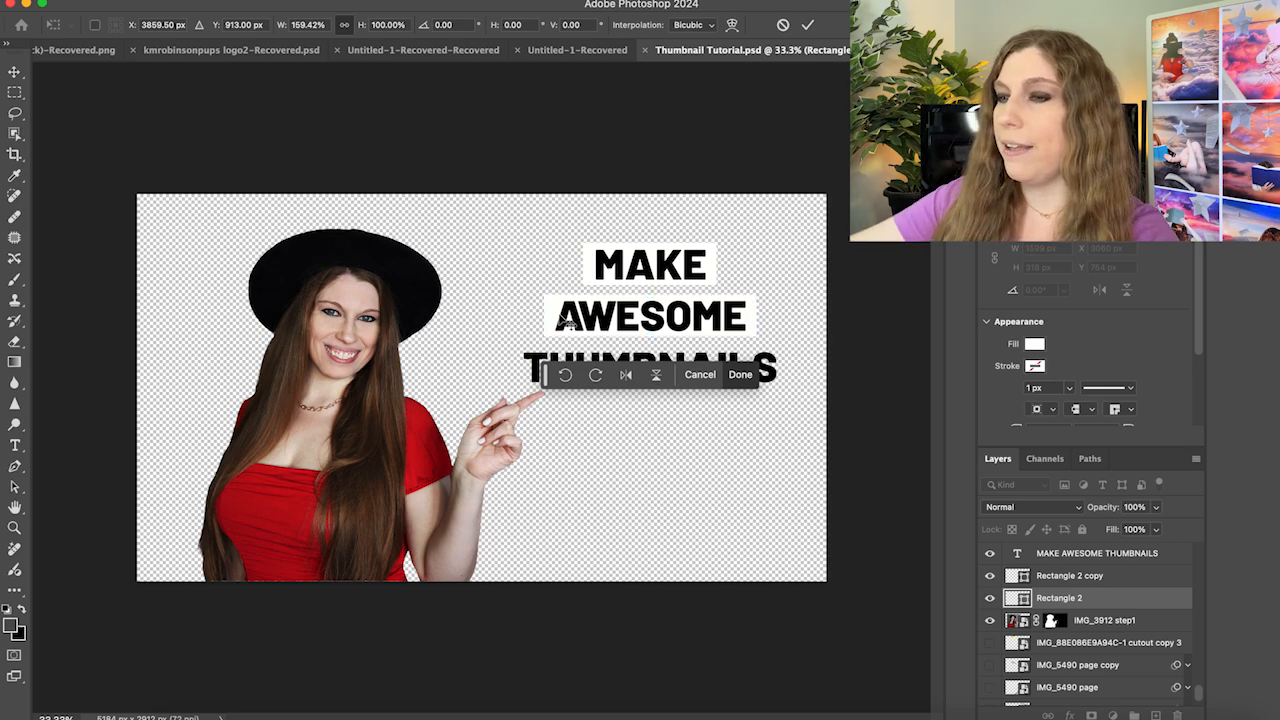
key(Return)
Duplicate the AWESOME rectangle, place the copy behind THUMBNAILS and widen it to about 2037 px
mouse_move(1088, 598)
mouse_down()
mouse_move(1157, 668)
mouse_move(1150, 695)
mouse_move(1100, 590)
mouse_up()
click(1097, 553)
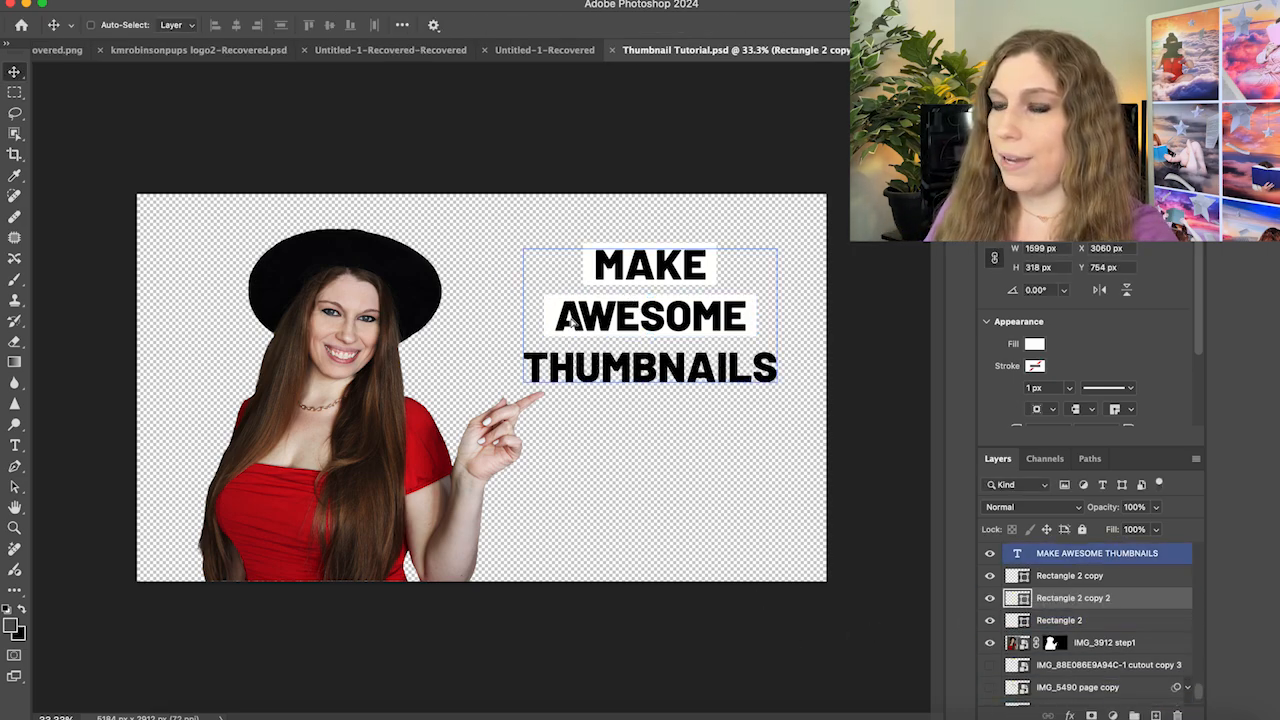
drag(568, 318, 535, 380)
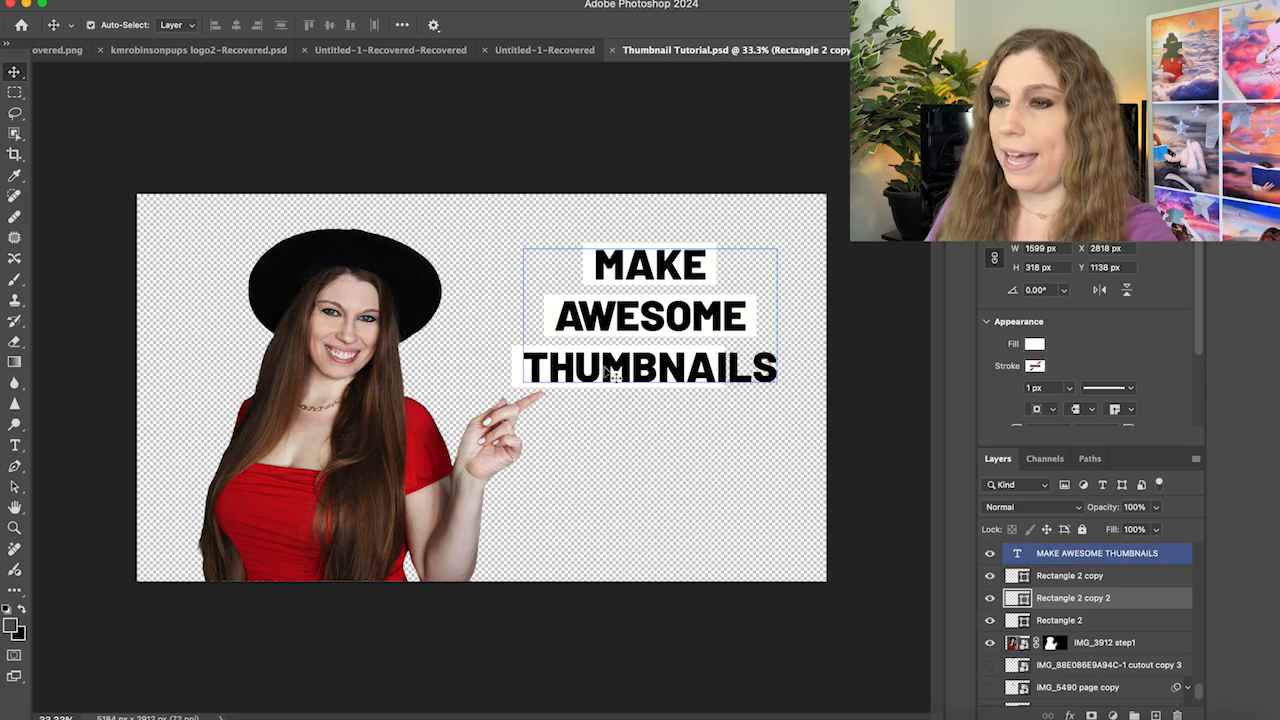
key(super+t)
drag(724, 369, 786, 370)
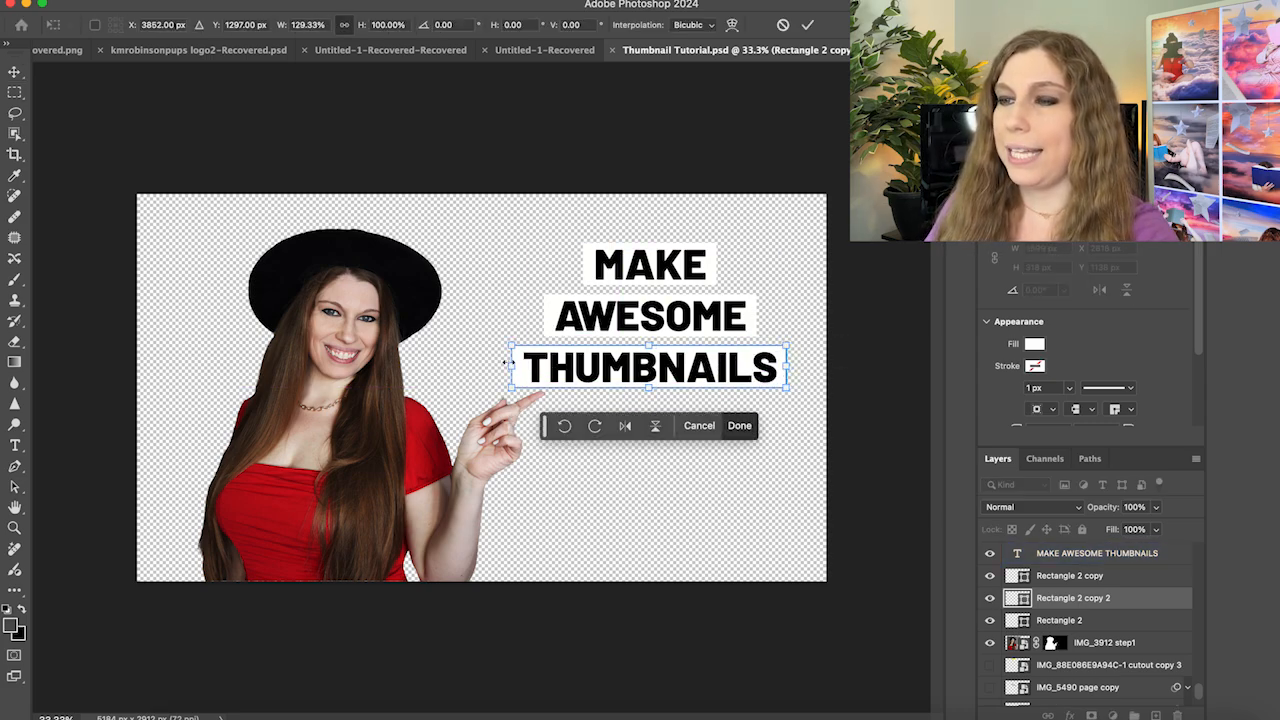
drag(511, 367, 512, 366)
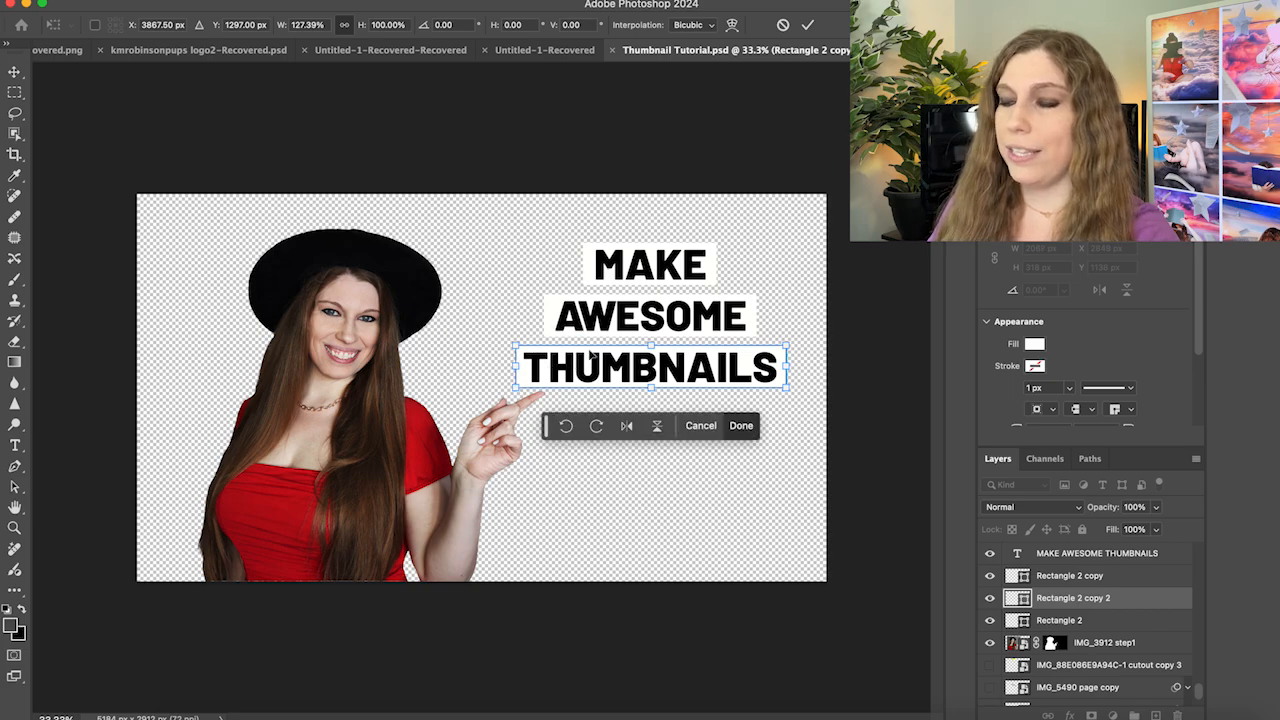
key(Return)
click(596, 358)
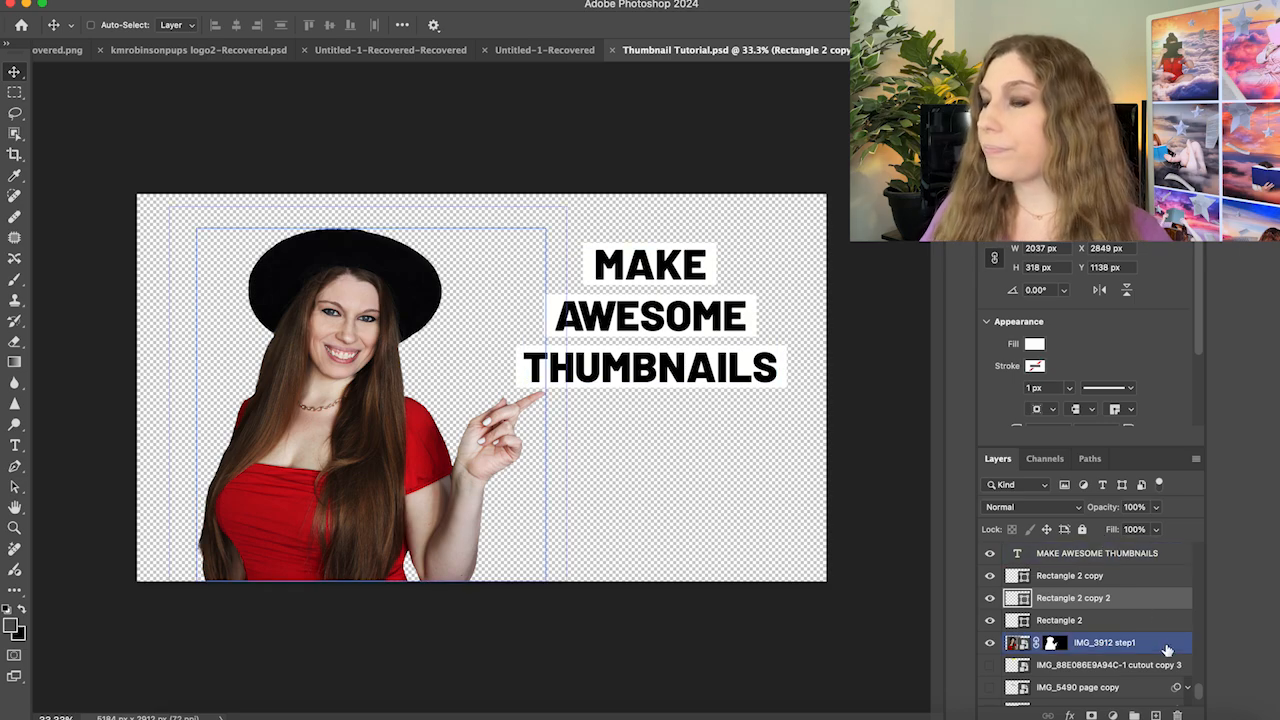
Group the MAKE AWESOME THUMBNAILS text layer with its three white rectangles and name the group TITLE
click(1125, 621)
scroll(1150, 620, up, 2)
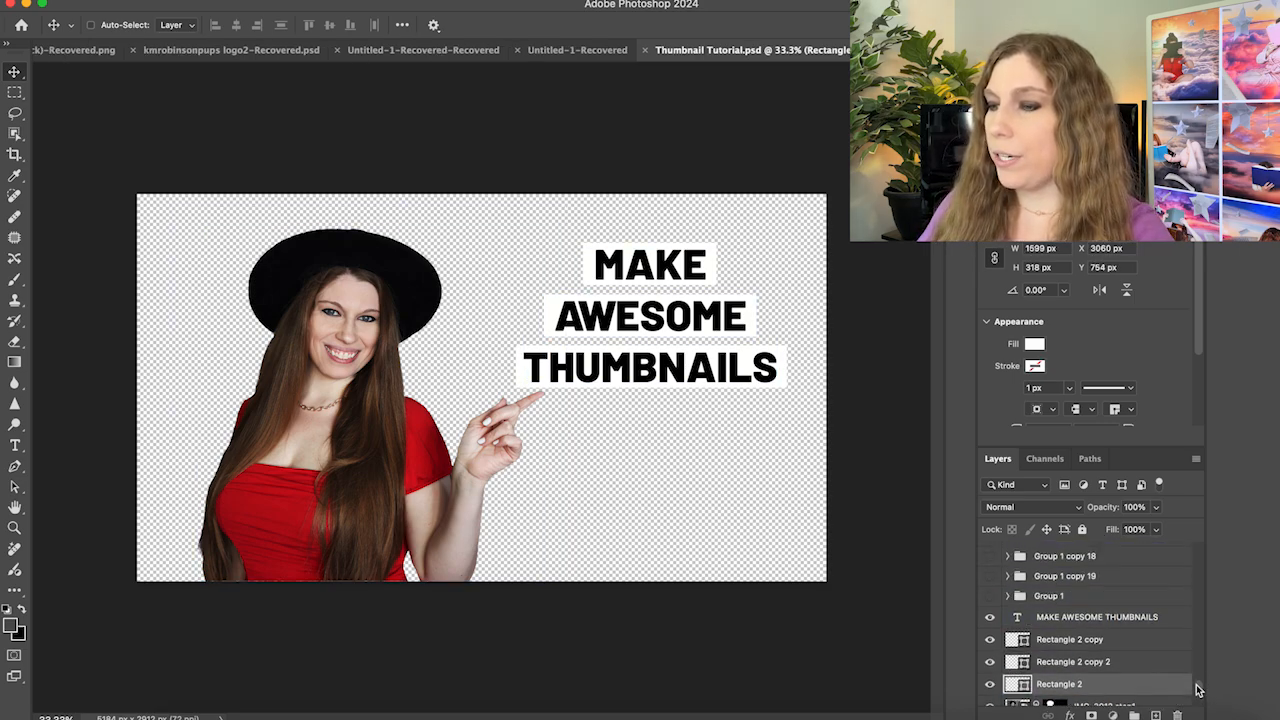
click(1112, 640)
click(1066, 620)
shift+click(1066, 621)
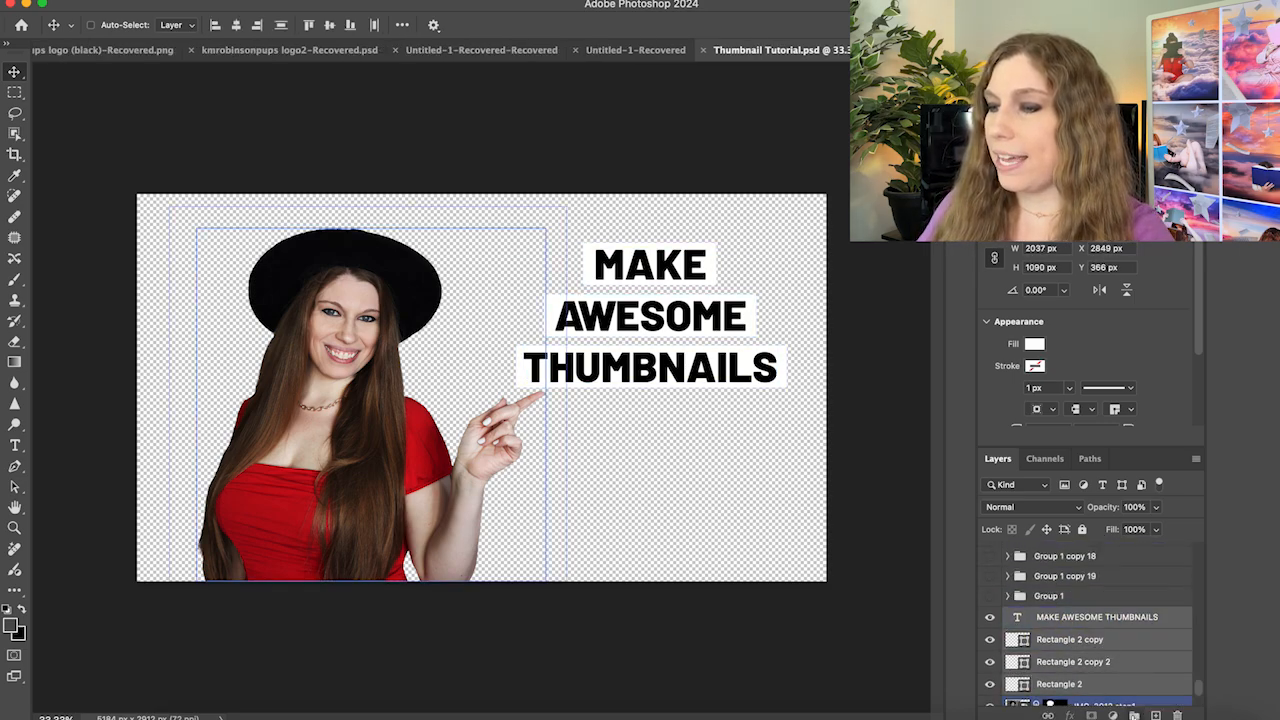
click(1134, 715)
double_click(1050, 617)
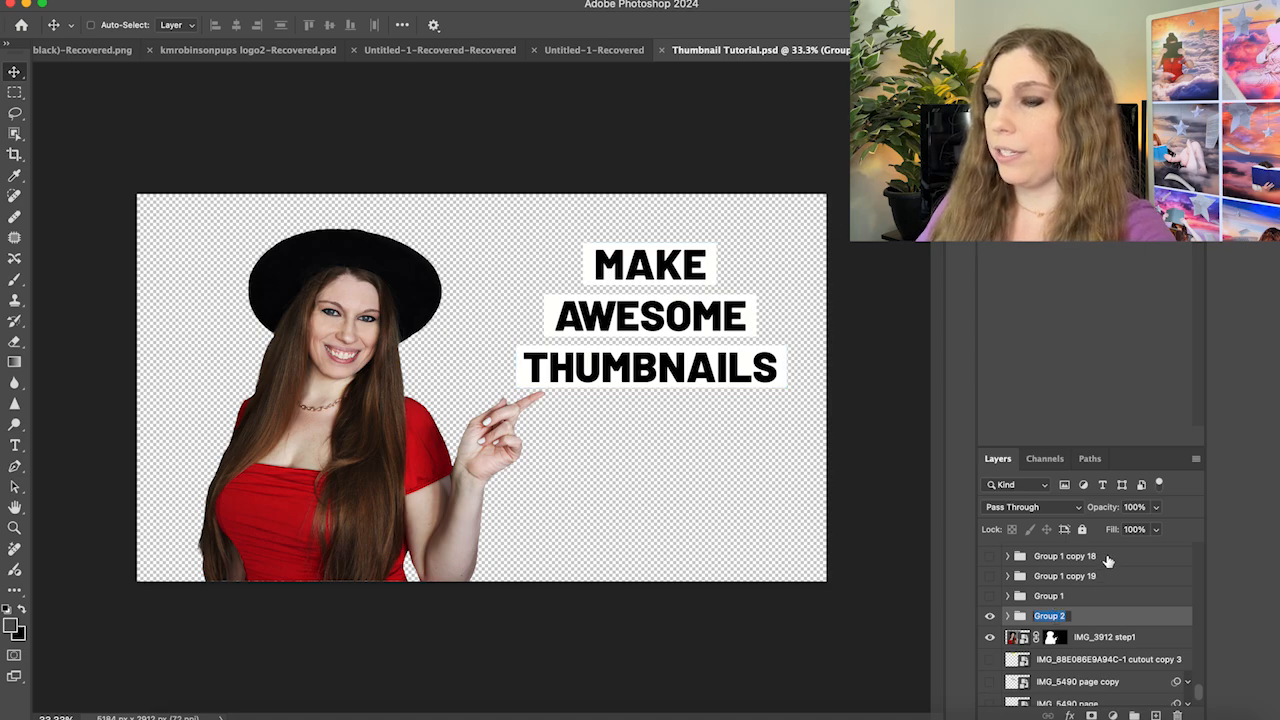
text(TITL)
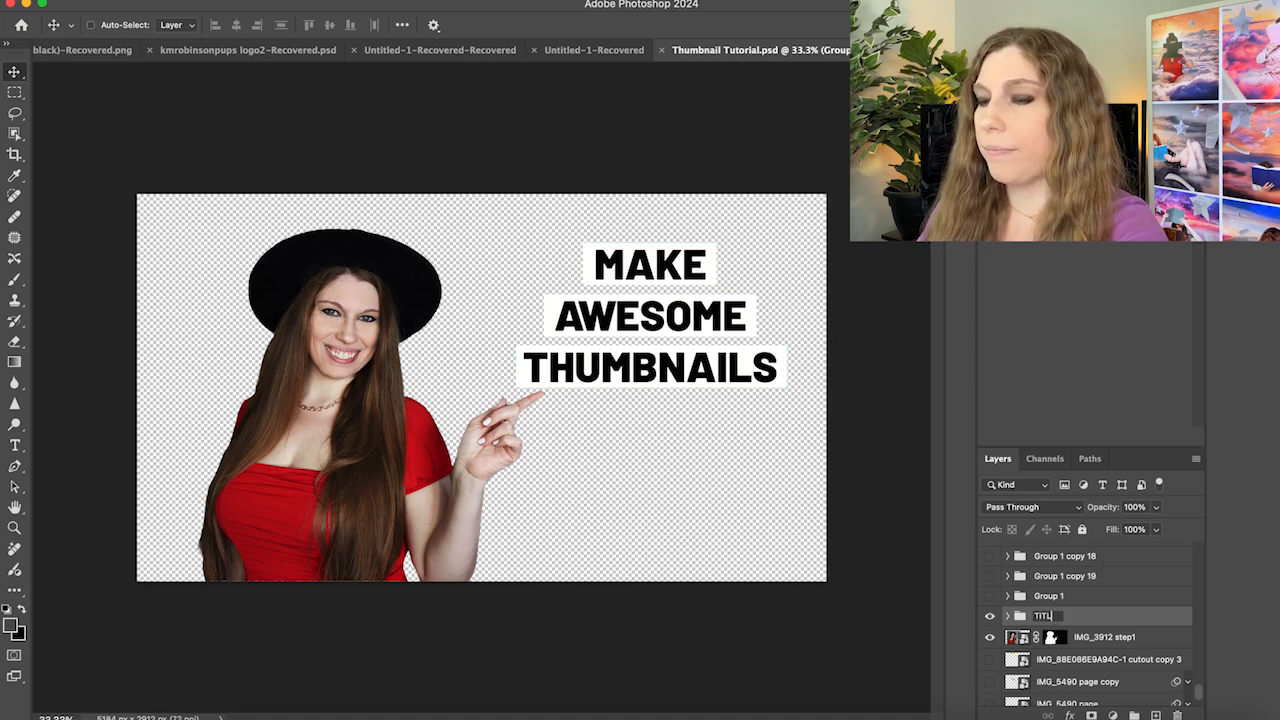
text(E)
key(Return)
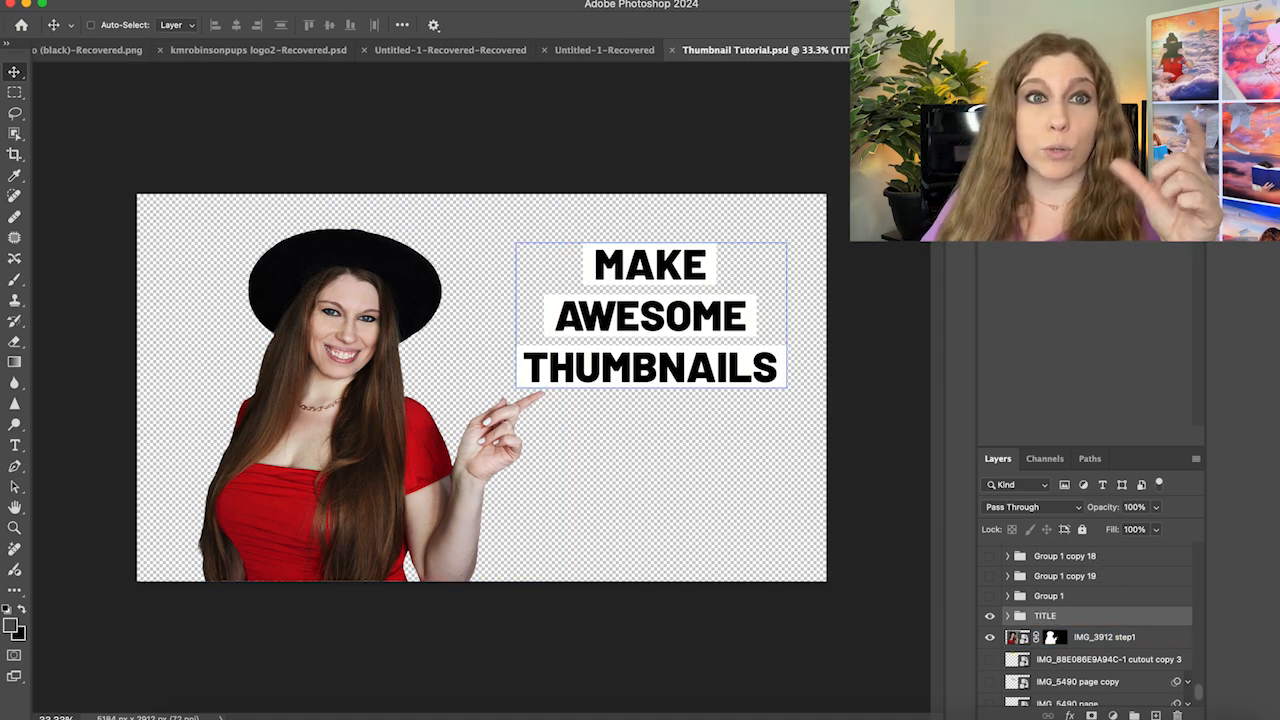
Duplicate the TITLE group, hiding the original, then rotate the copy about 8° clockwise and scale it to about 115%
key(super+j)
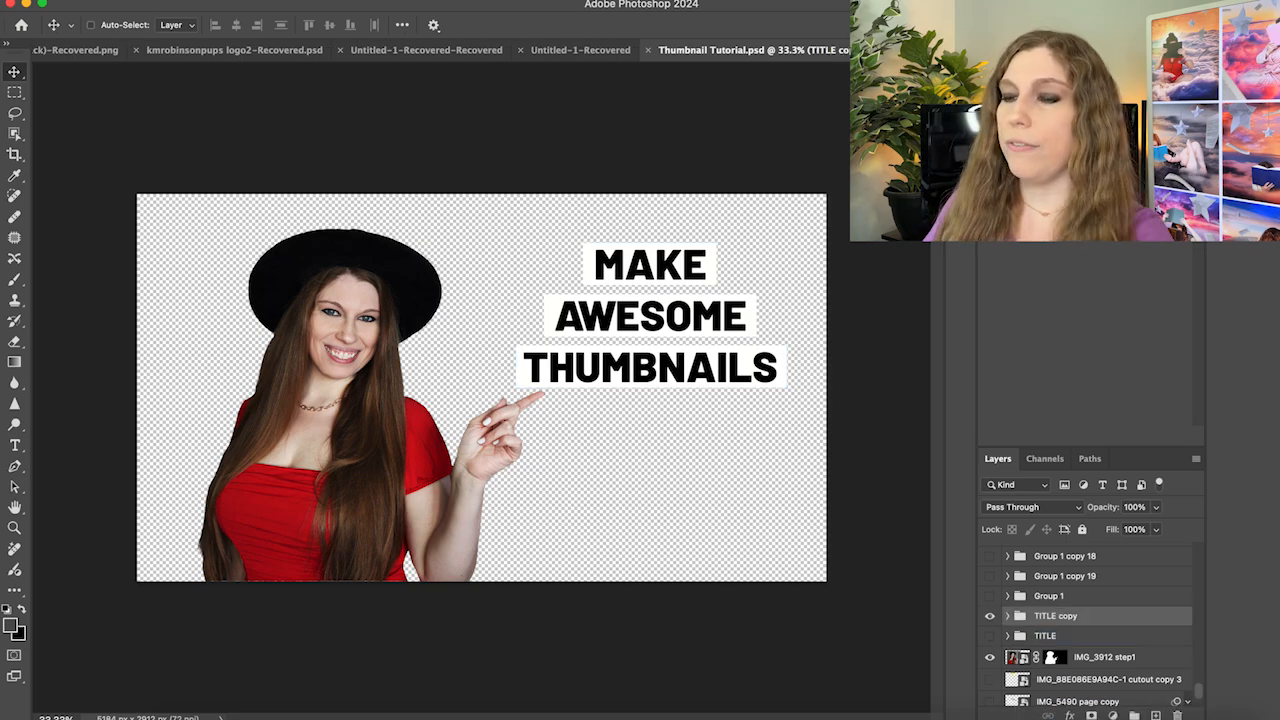
key(super+t)
drag(814, 190, 832, 216)
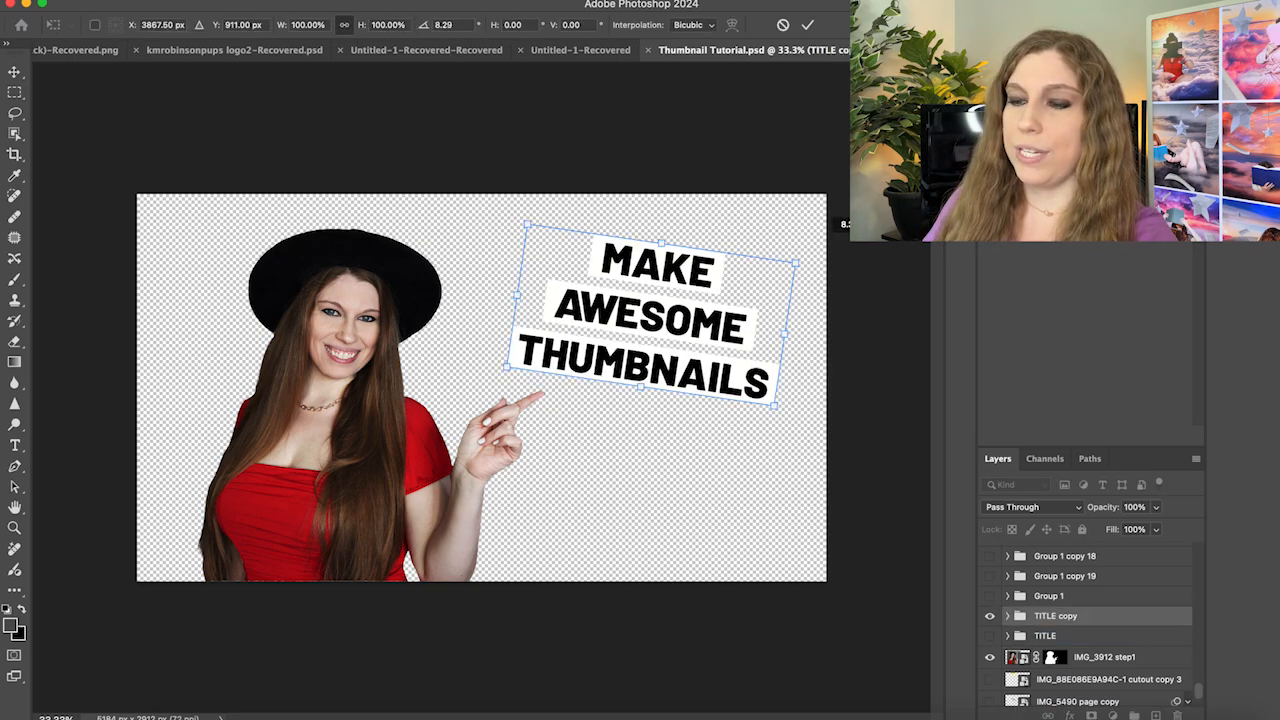
drag(795, 262, 826, 248)
drag(790, 296, 746, 299)
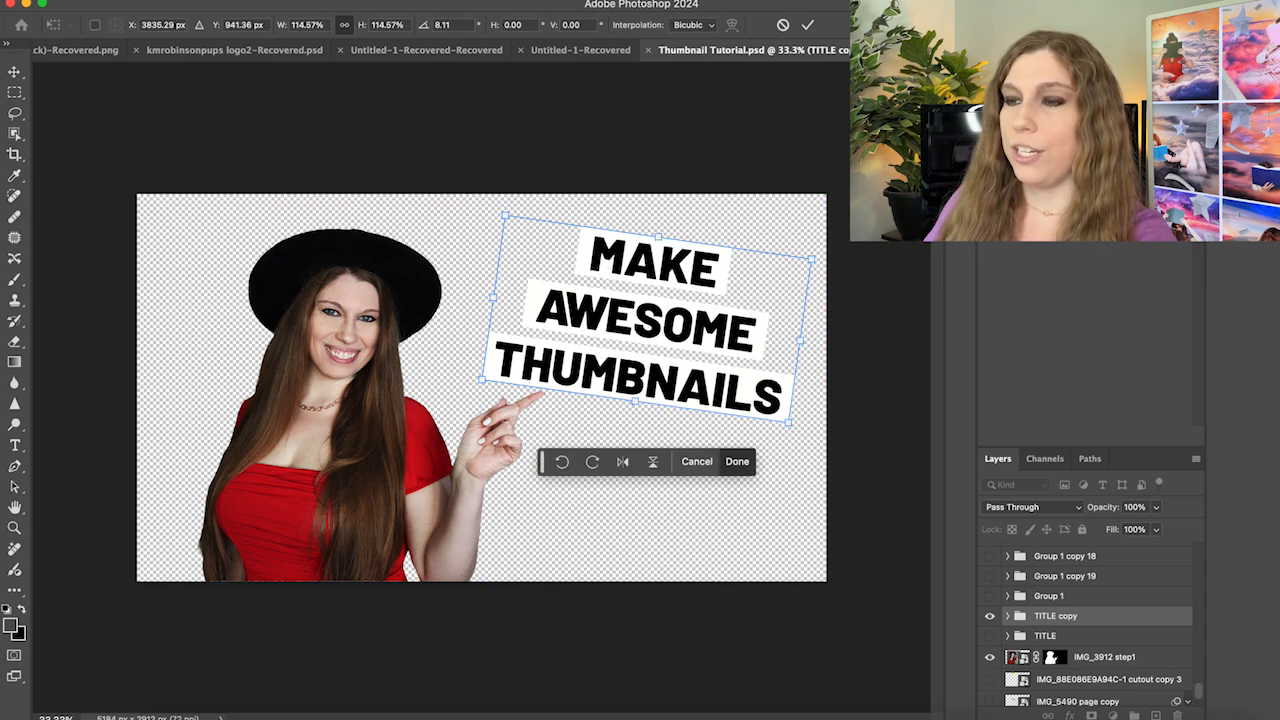
key(Return)
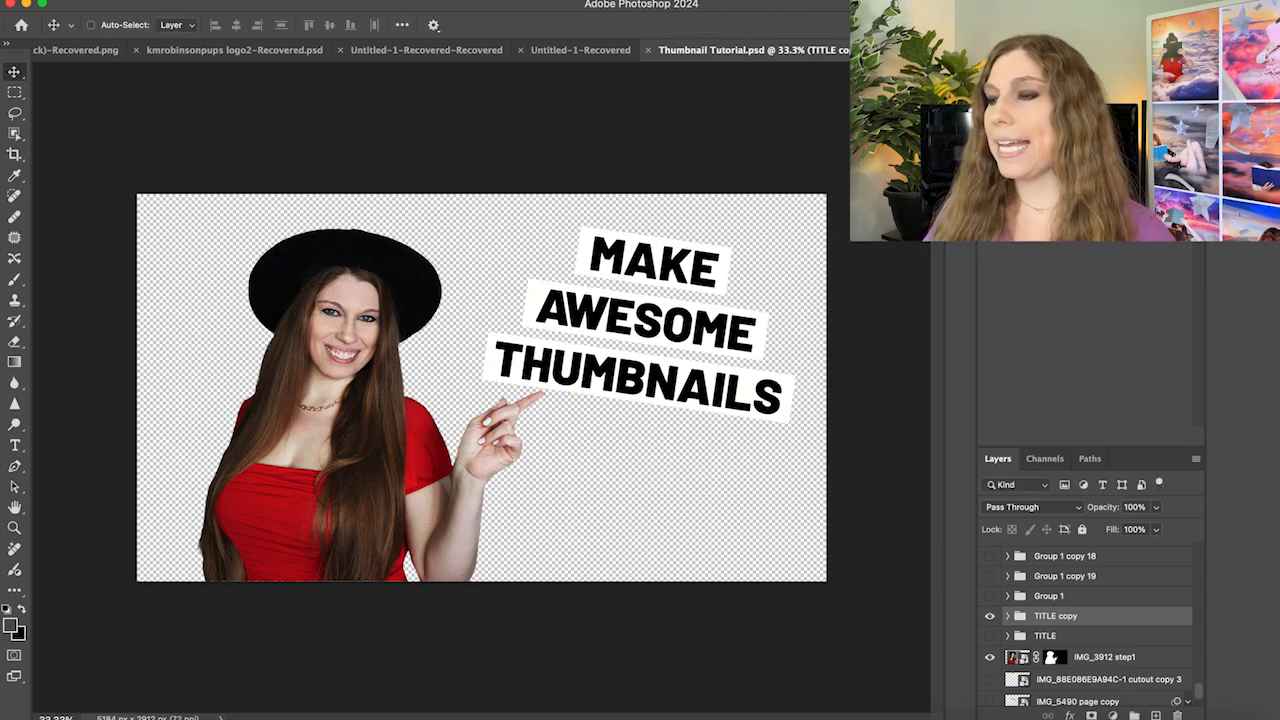
Move the TITLE copy group beneath the IMG_3912 step1 layer and shift the title slightly down so the pointing finger overlaps it
drag(1055, 616, 1060, 668)
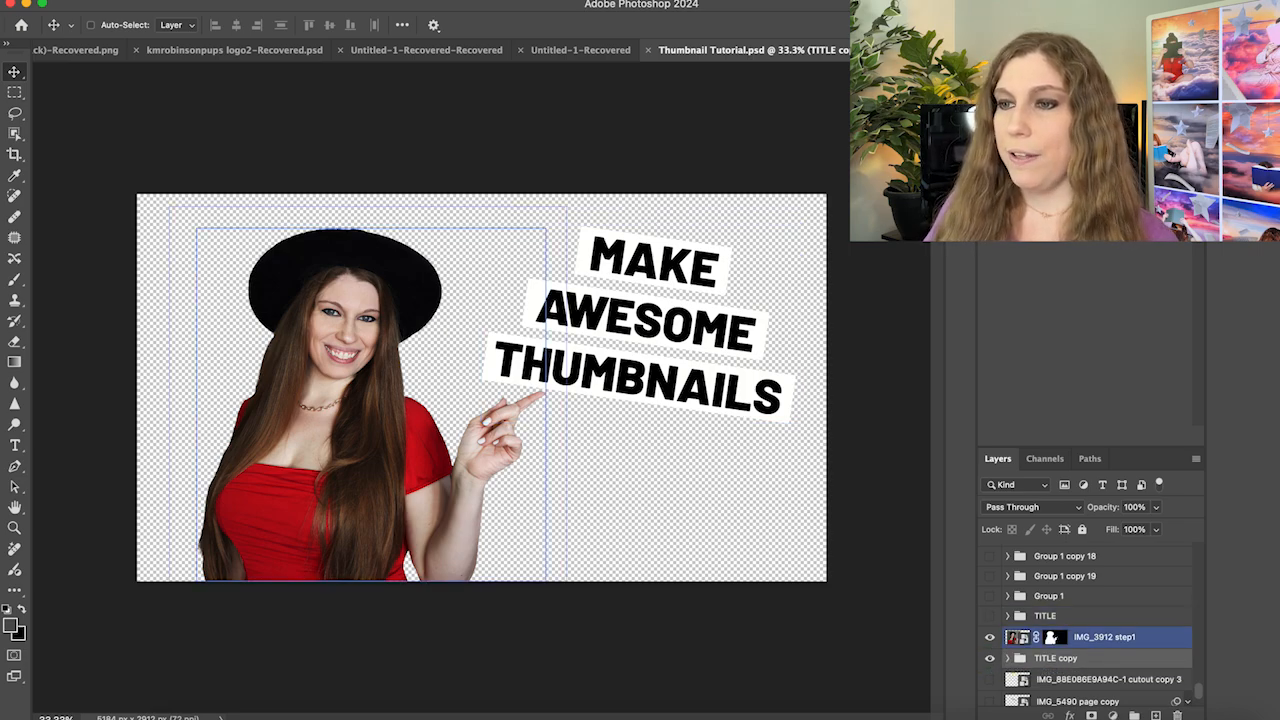
mouse_move(348, 354)
mouse_down()
mouse_move(372, 316)
mouse_move(343, 357)
mouse_move(353, 342)
mouse_up()
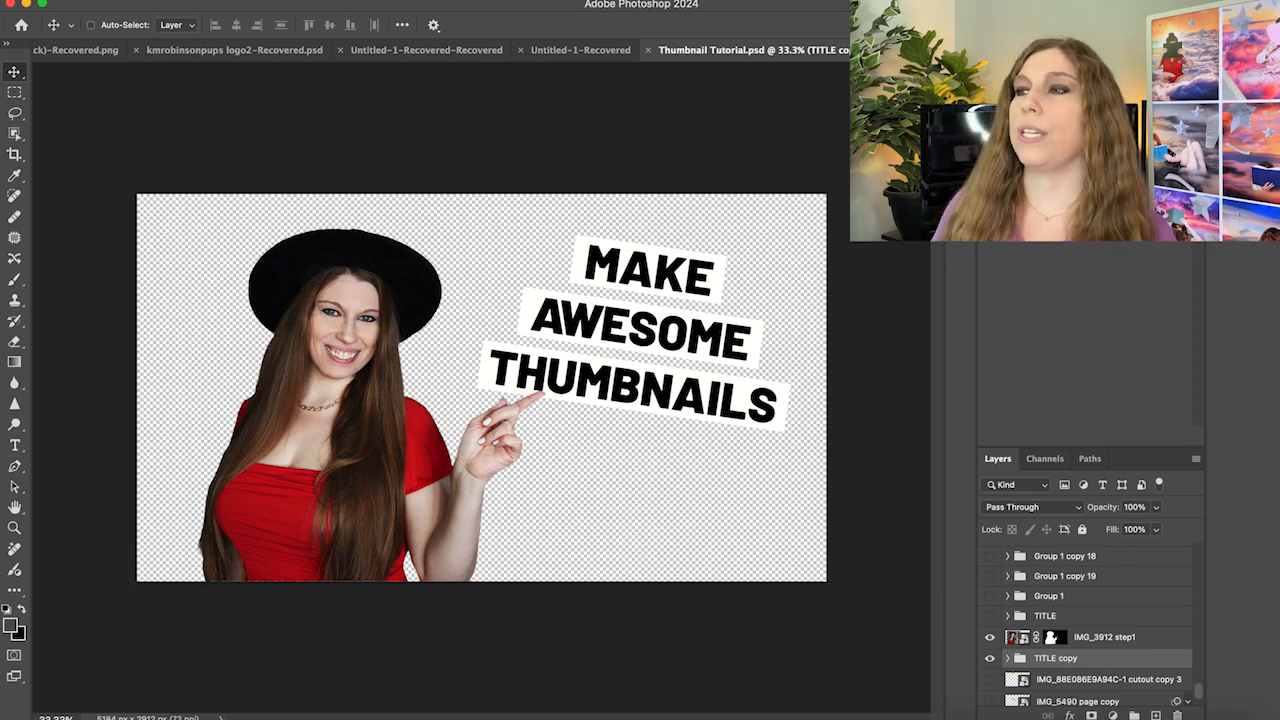
Switch to Envato Elements in the browser and search the Graphics category for "PURPLE BACKGROUND"
key(super+Tab)
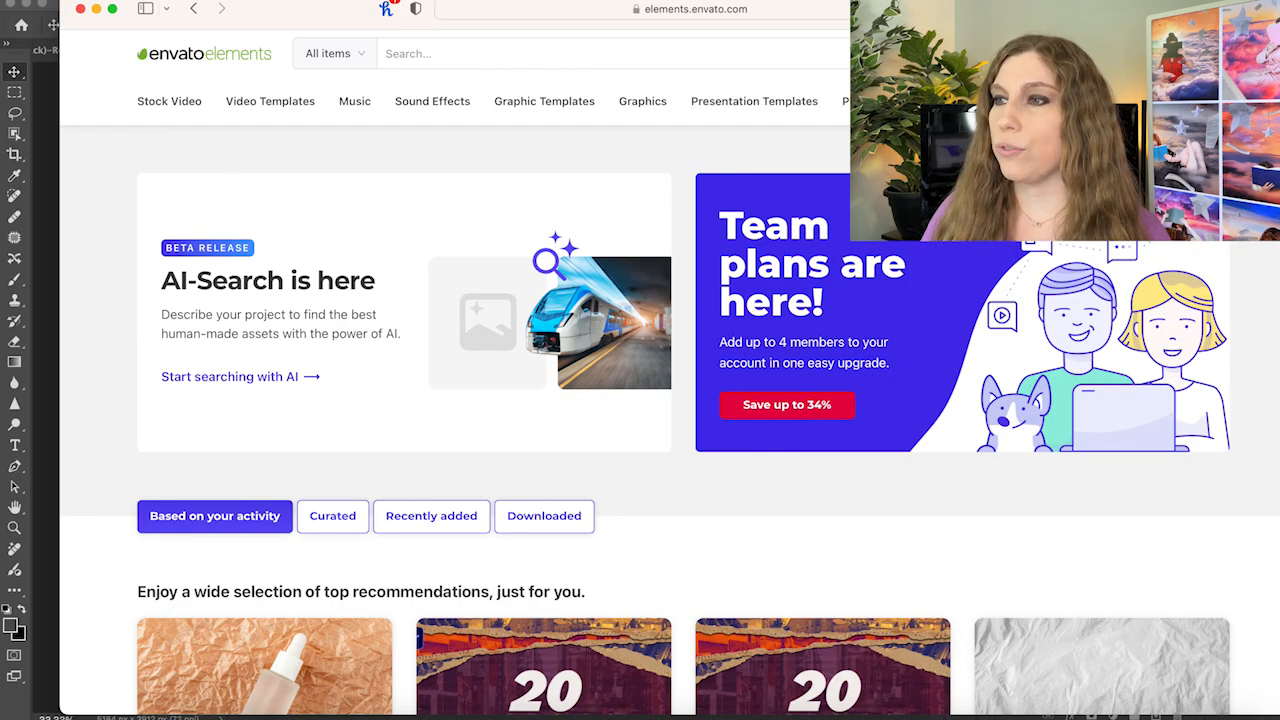
drag(1040, 9, 977, 8)
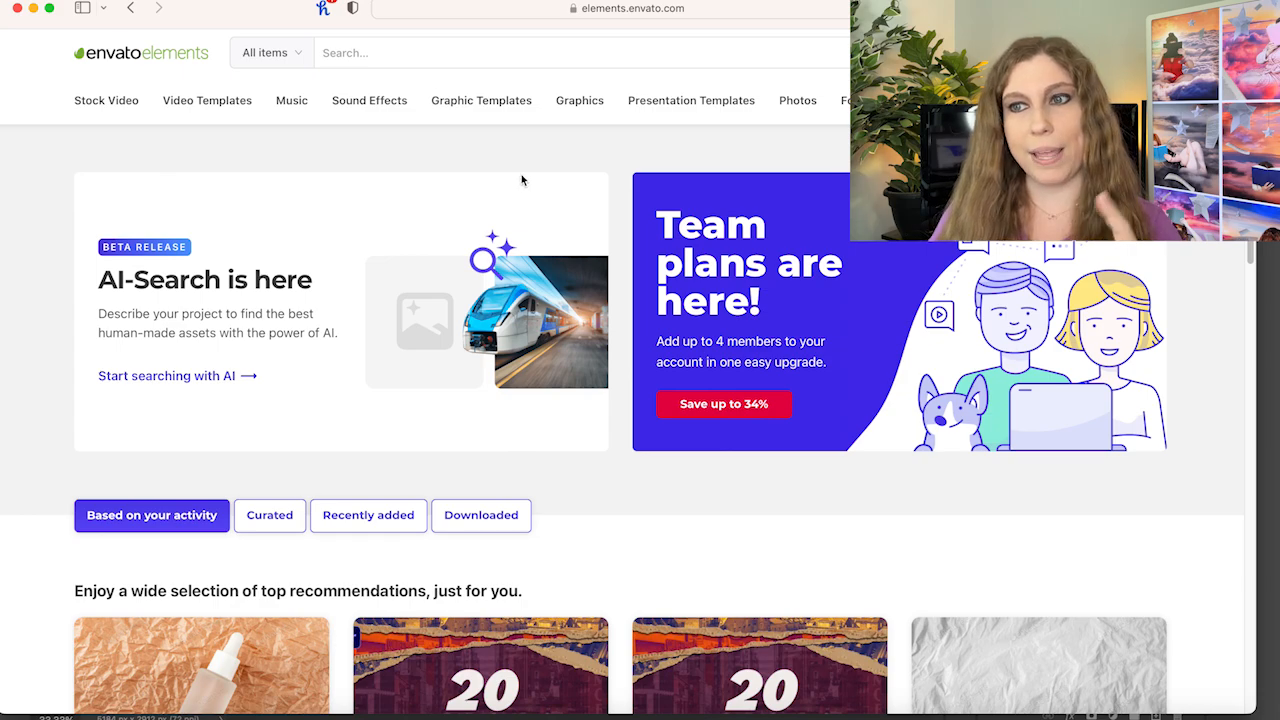
mouse_move(392, 100)
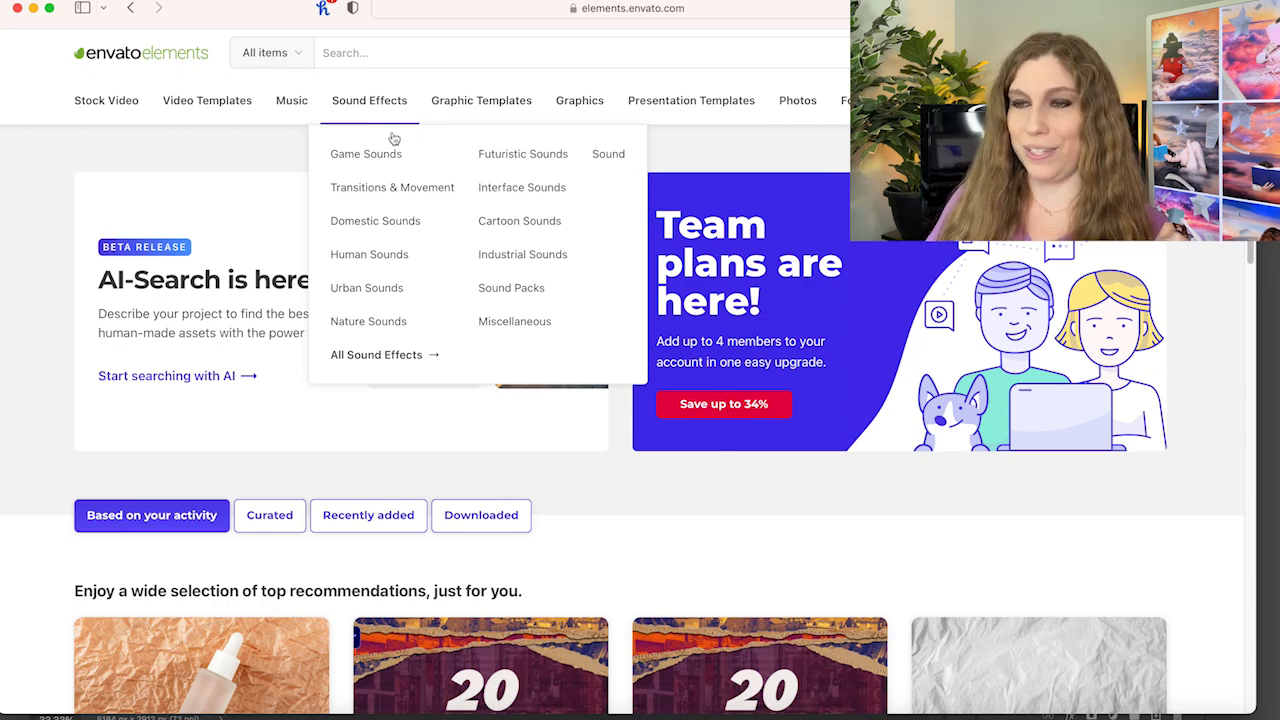
click(302, 54)
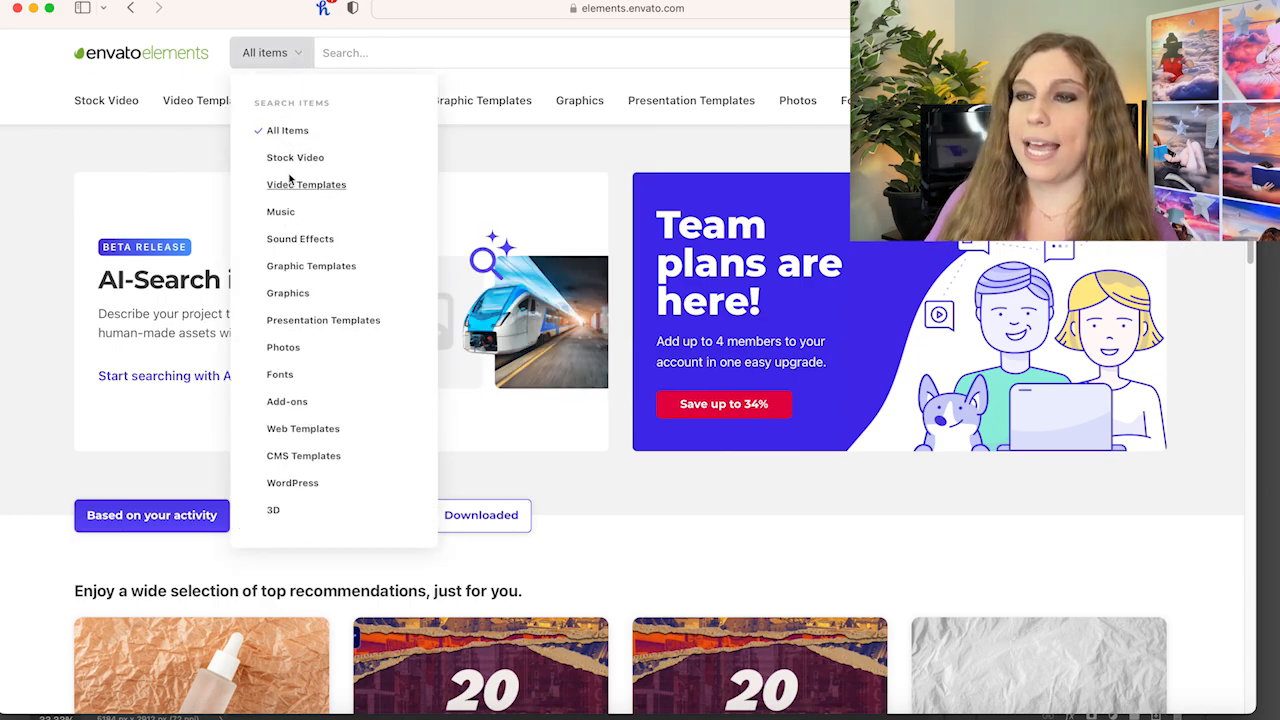
click(290, 294)
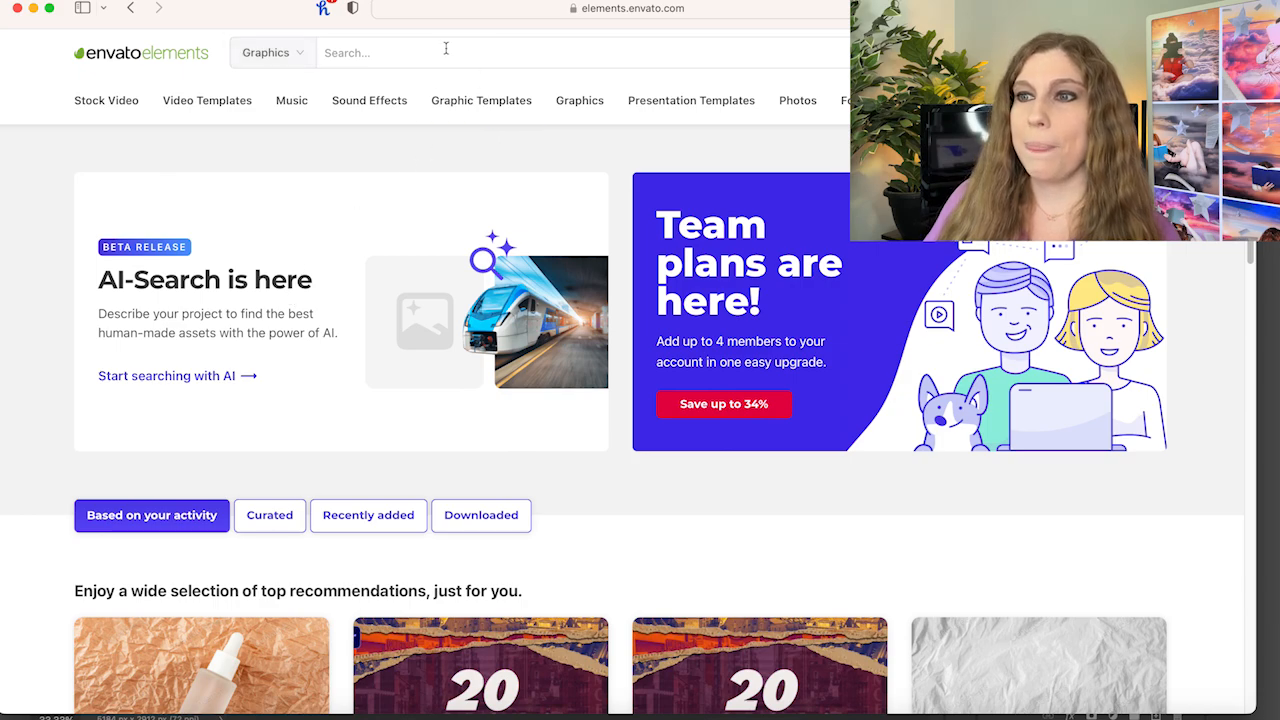
click(539, 41)
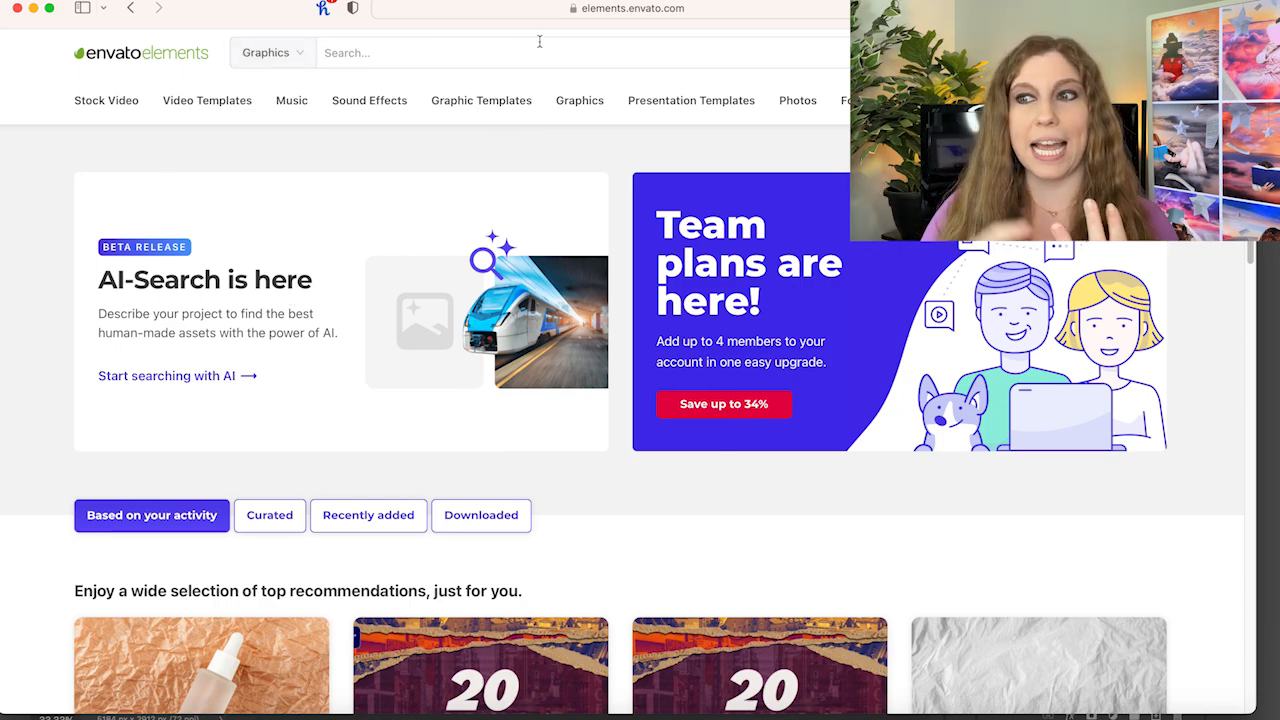
text(PU)
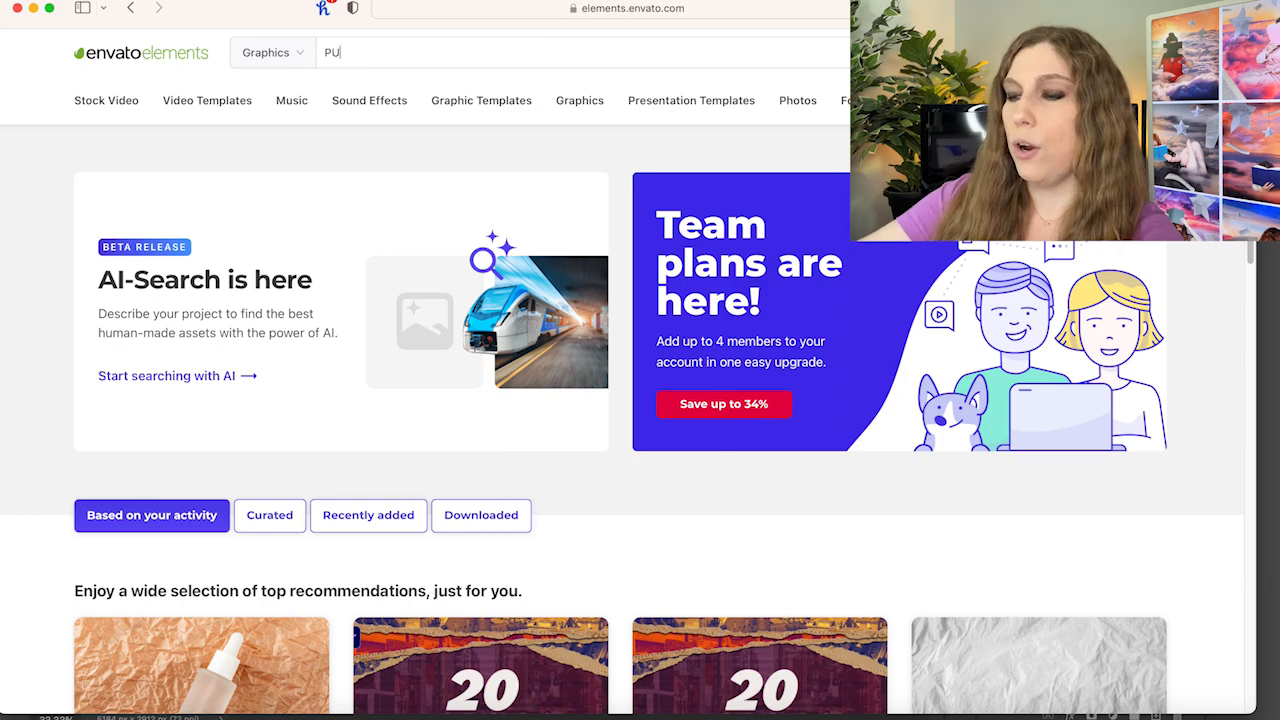
text(RPLE BACKGROUND)
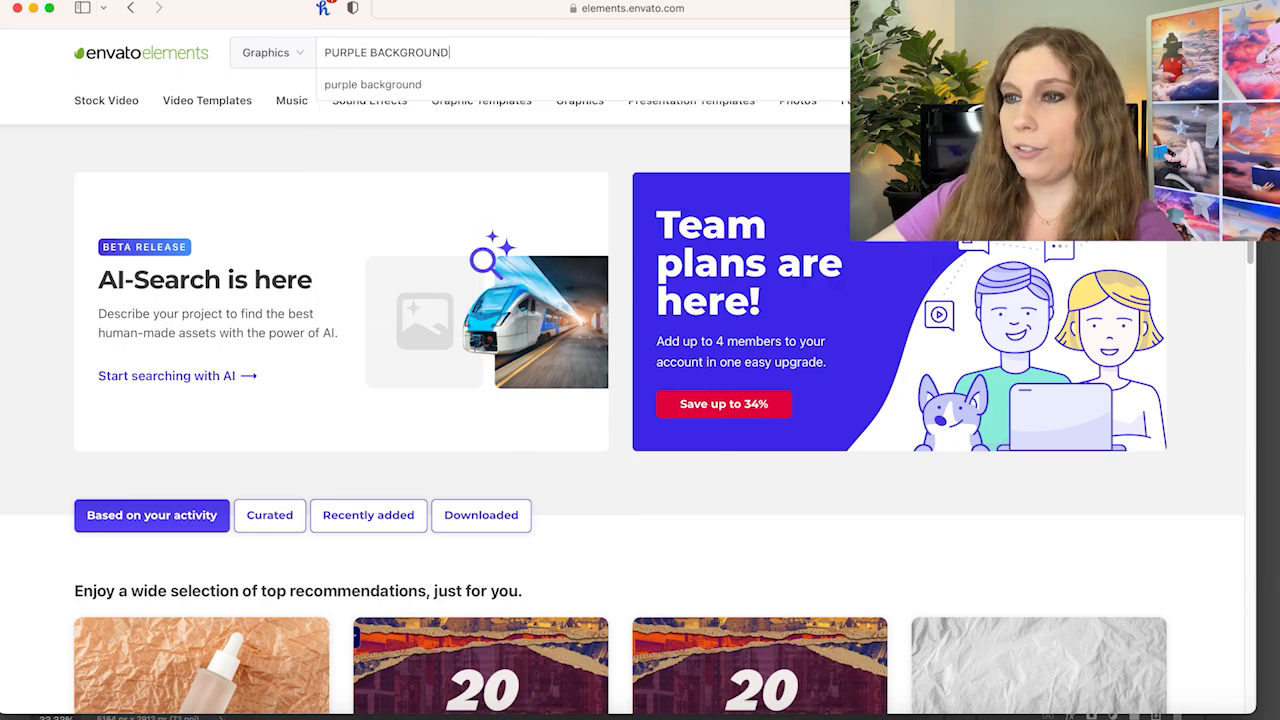
key(Return)
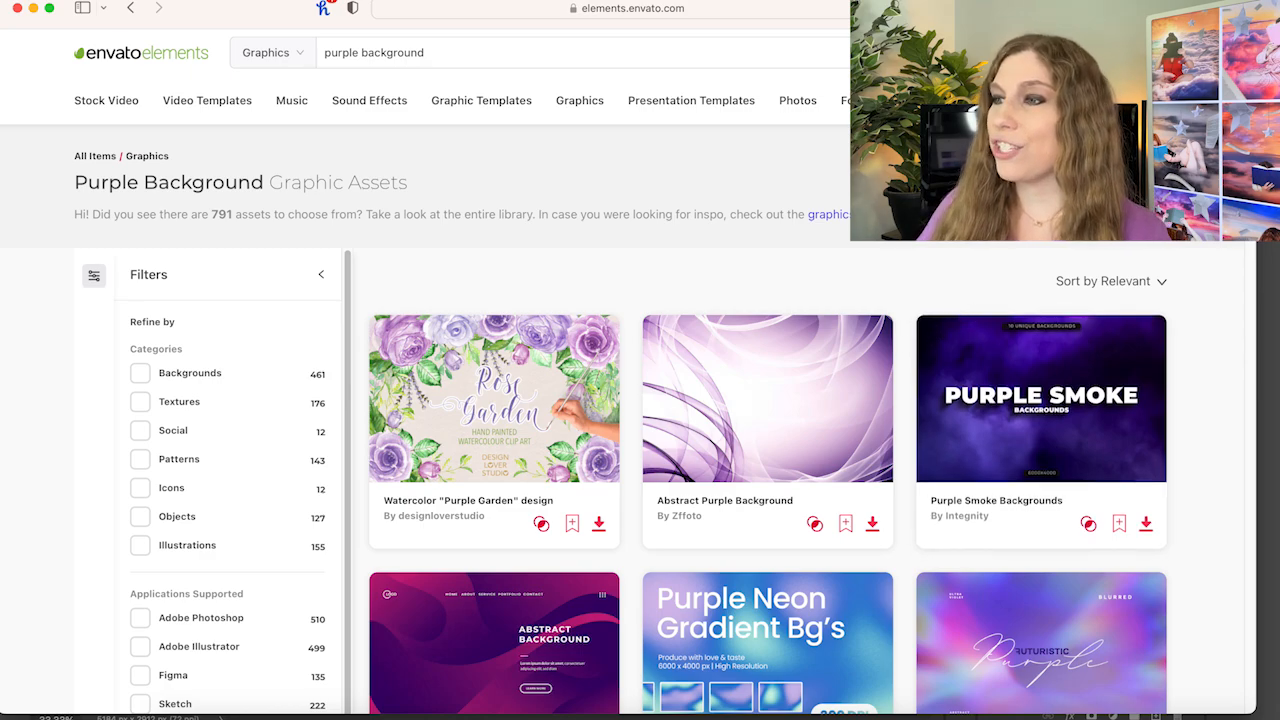
Browse the purple background graphics for a design that suits the thumbnail
scroll(768, 420, down, 6)
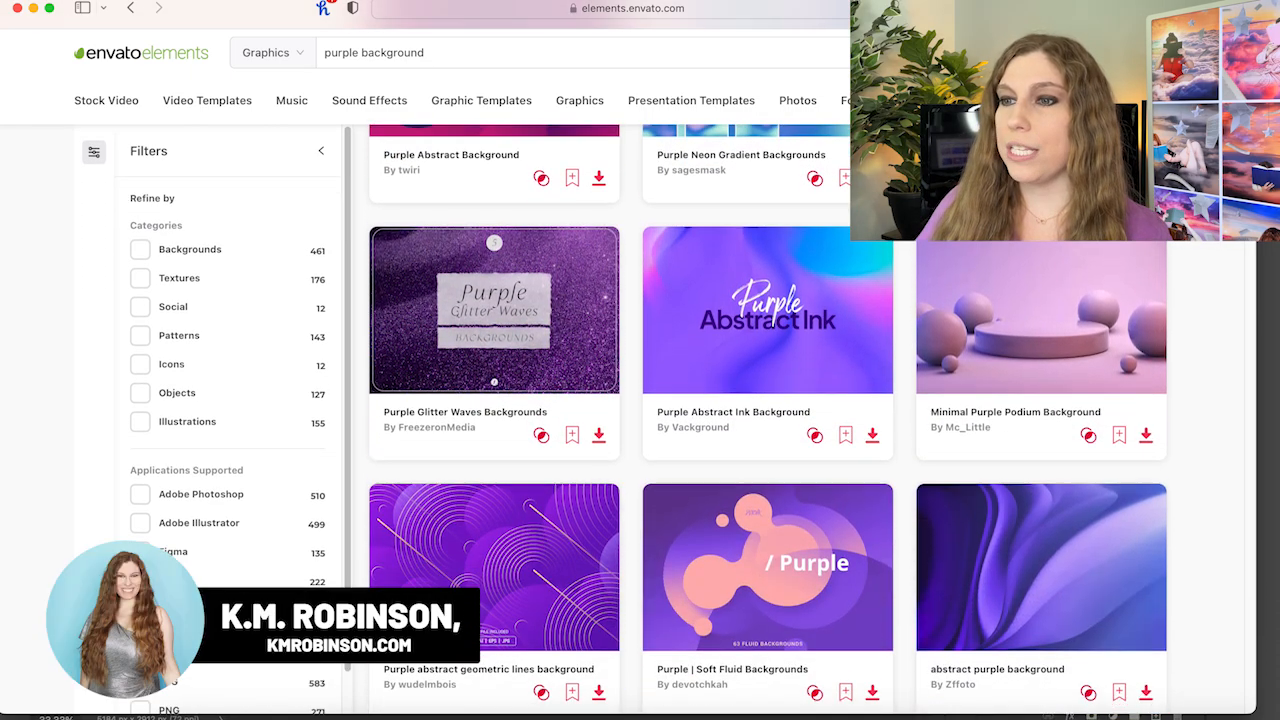
scroll(1036, 363, down, 2)
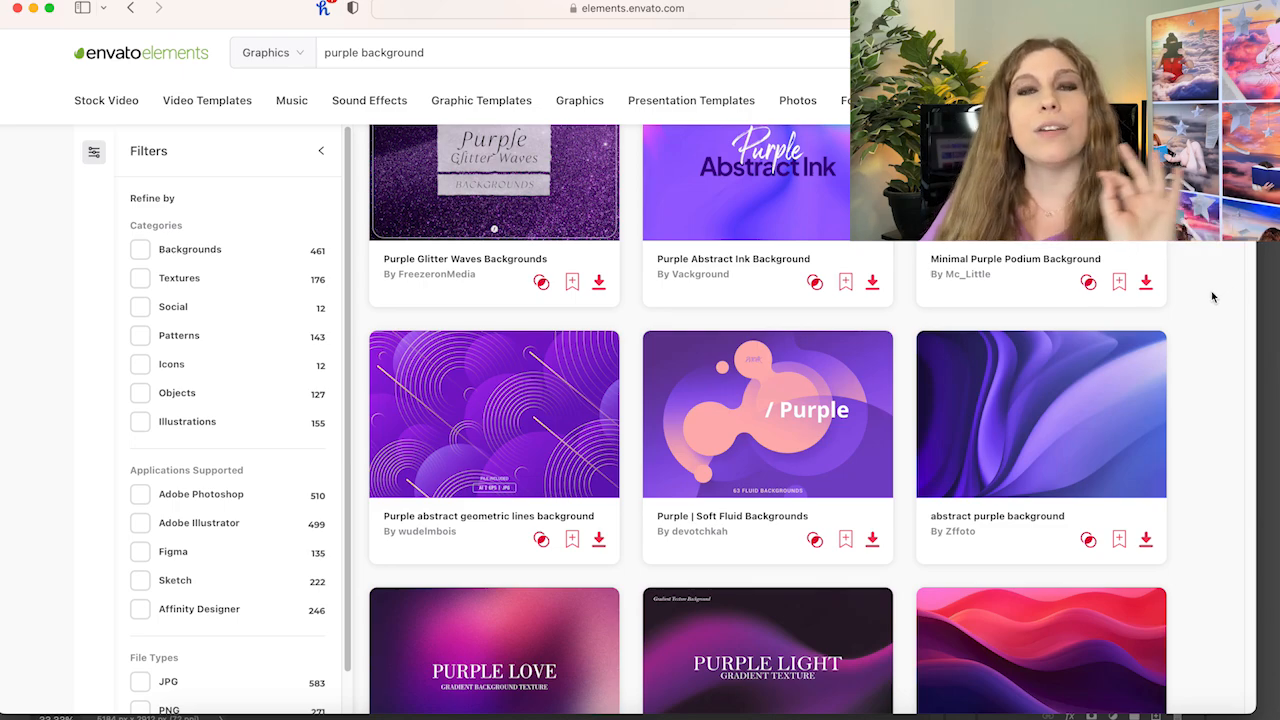
scroll(1205, 295, up, 3)
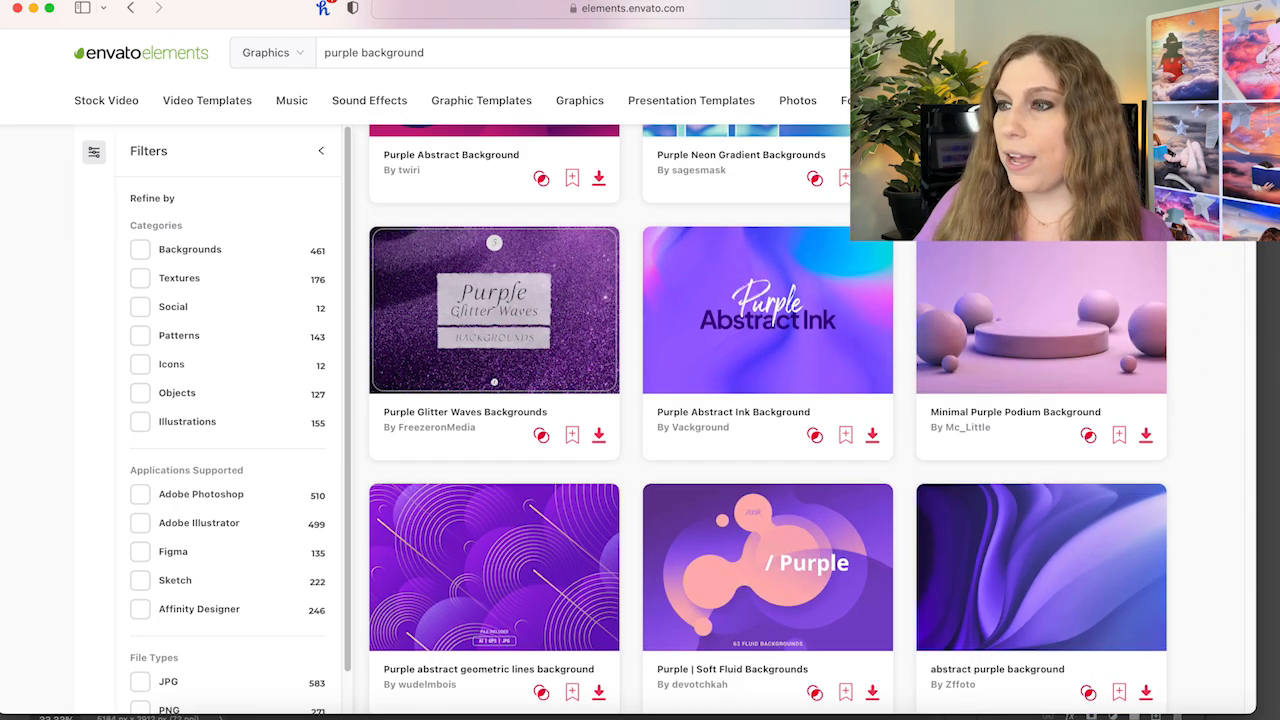
scroll(768, 420, up, 9)
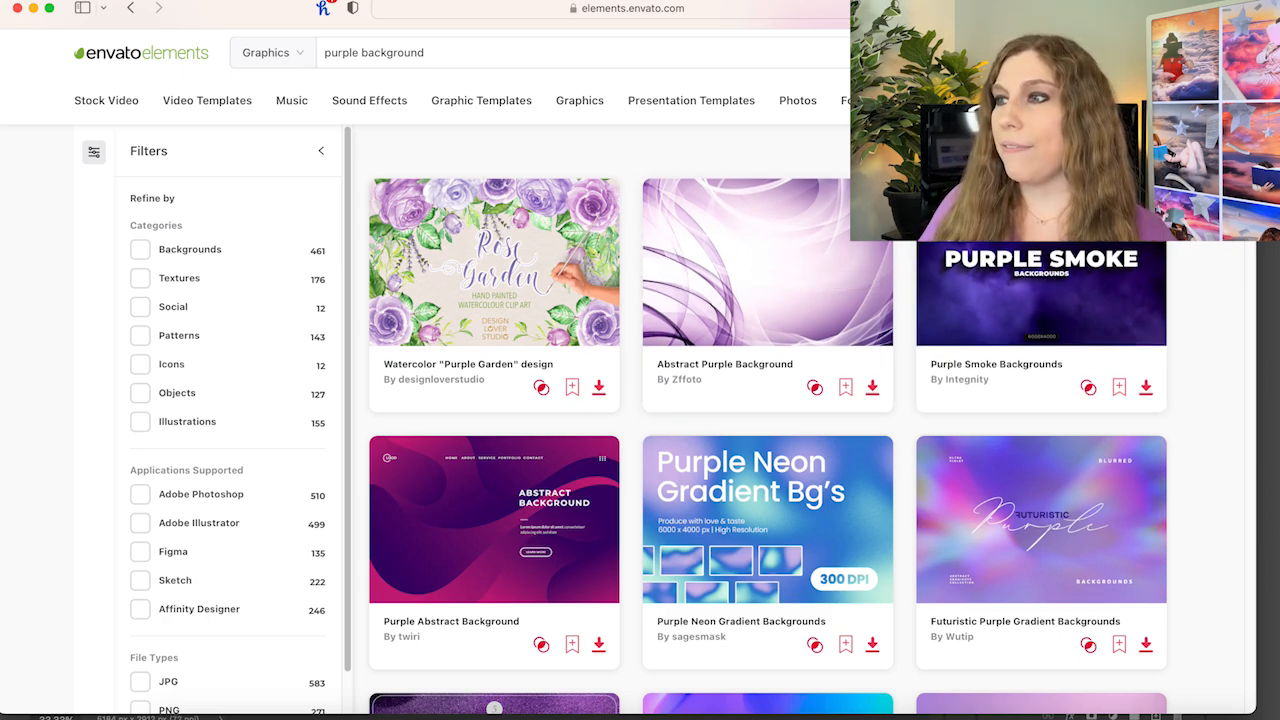
scroll(1128, 258, up, 1)
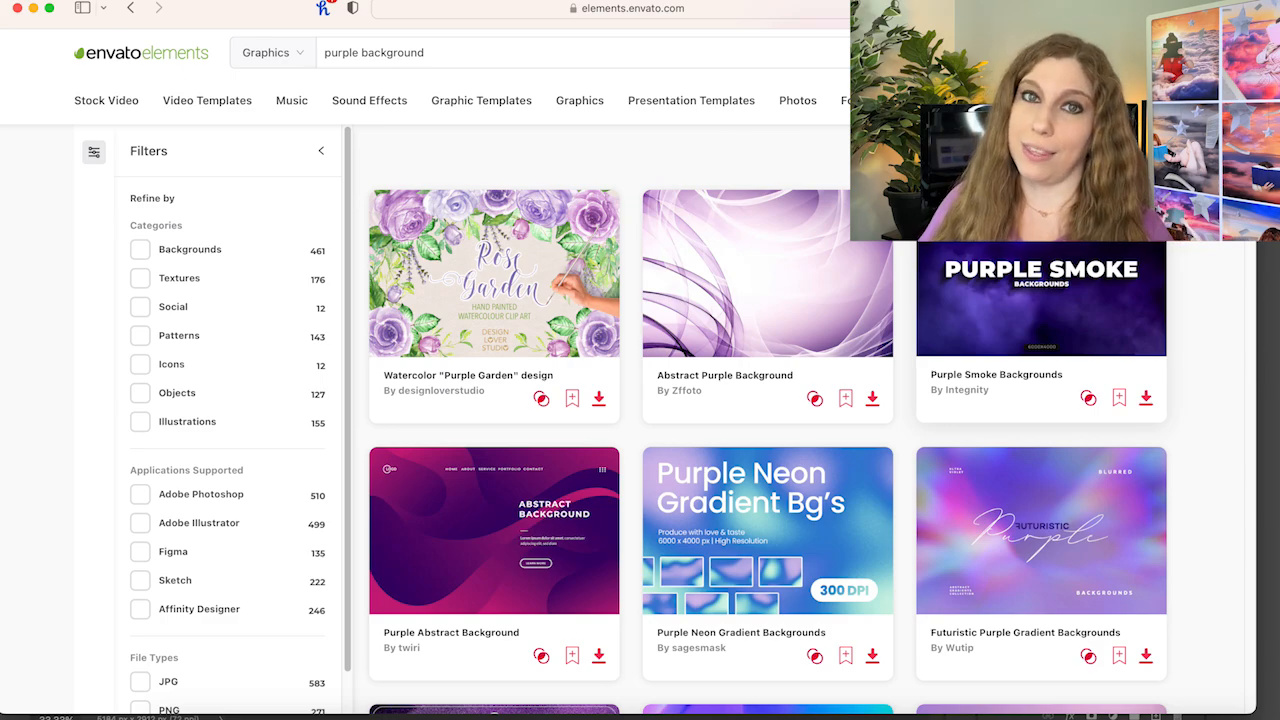
scroll(768, 420, down, 5)
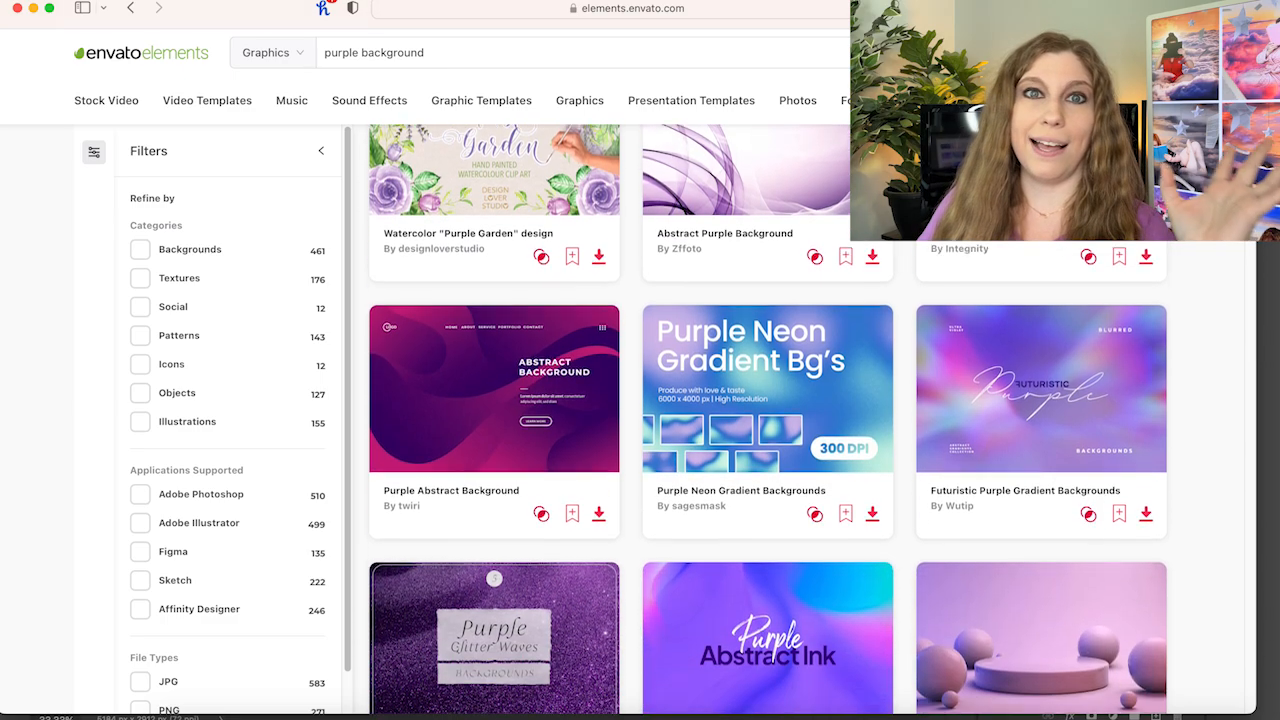
scroll(768, 420, down, 1)
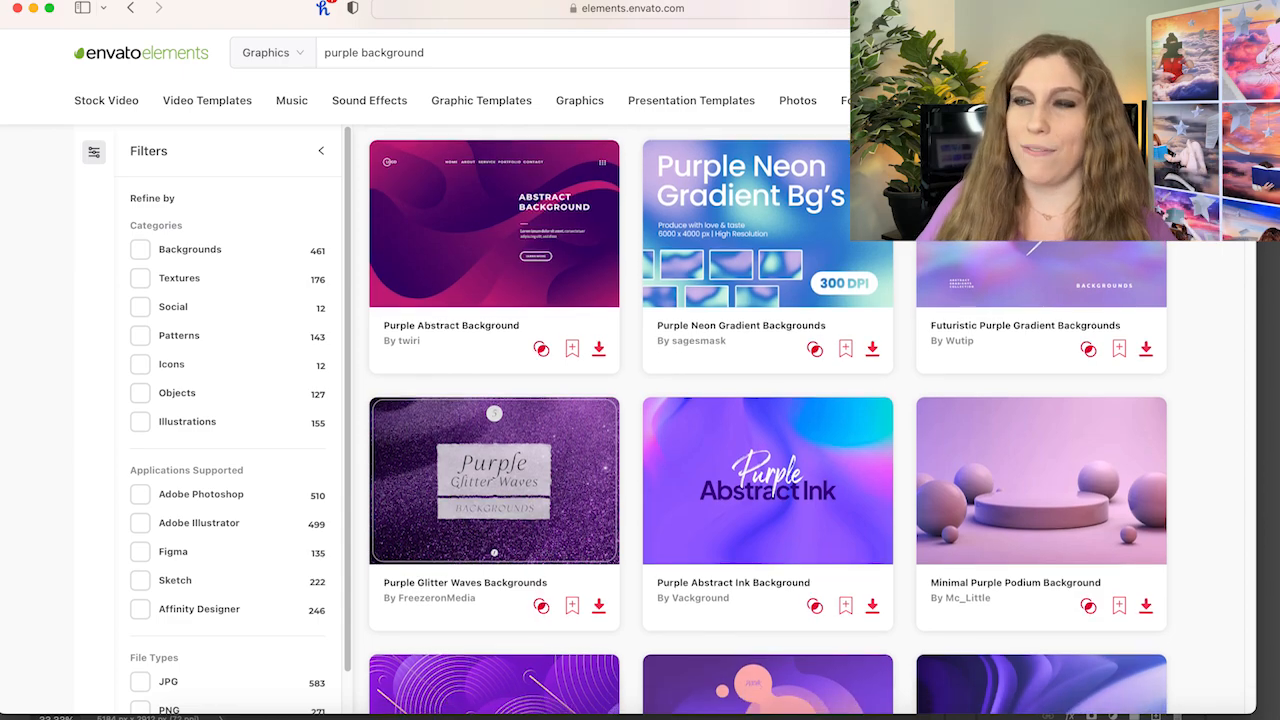
scroll(768, 420, down, 8)
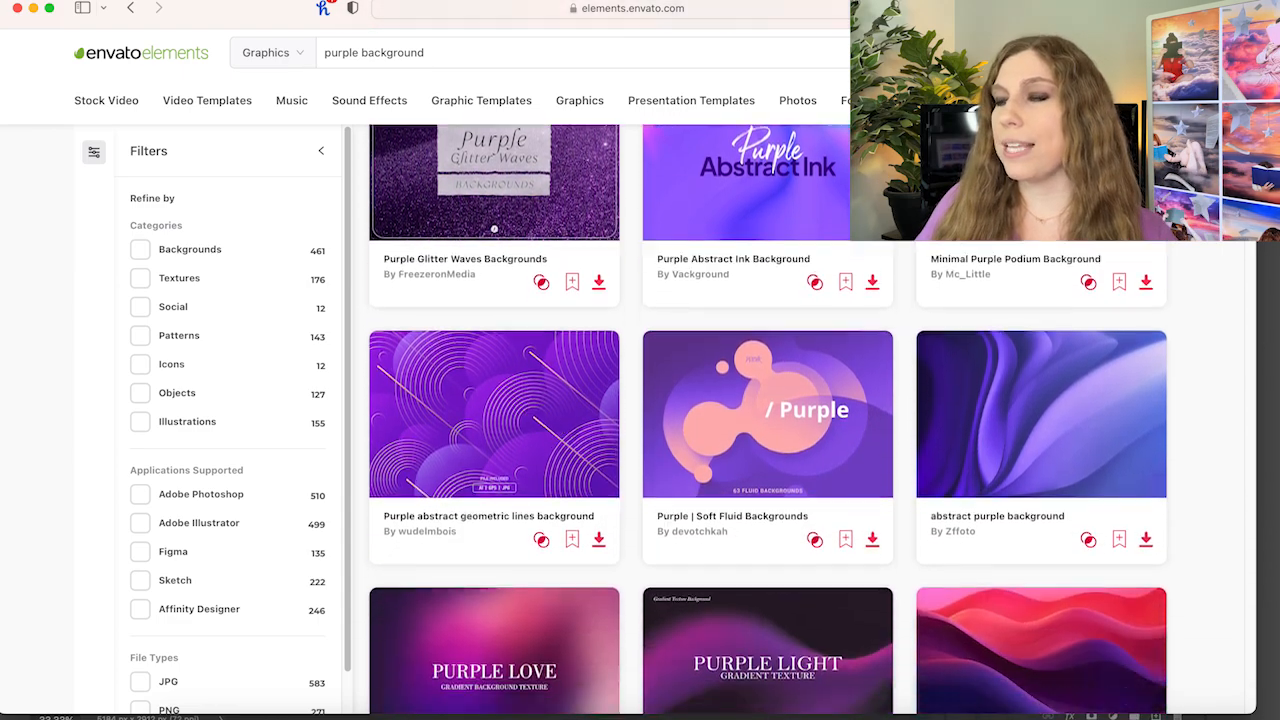
Download the Abstract Purple Background graphic with diagonal pink and purple streaks, licensing it to the cover project
scroll(1173, 250, down, 9)
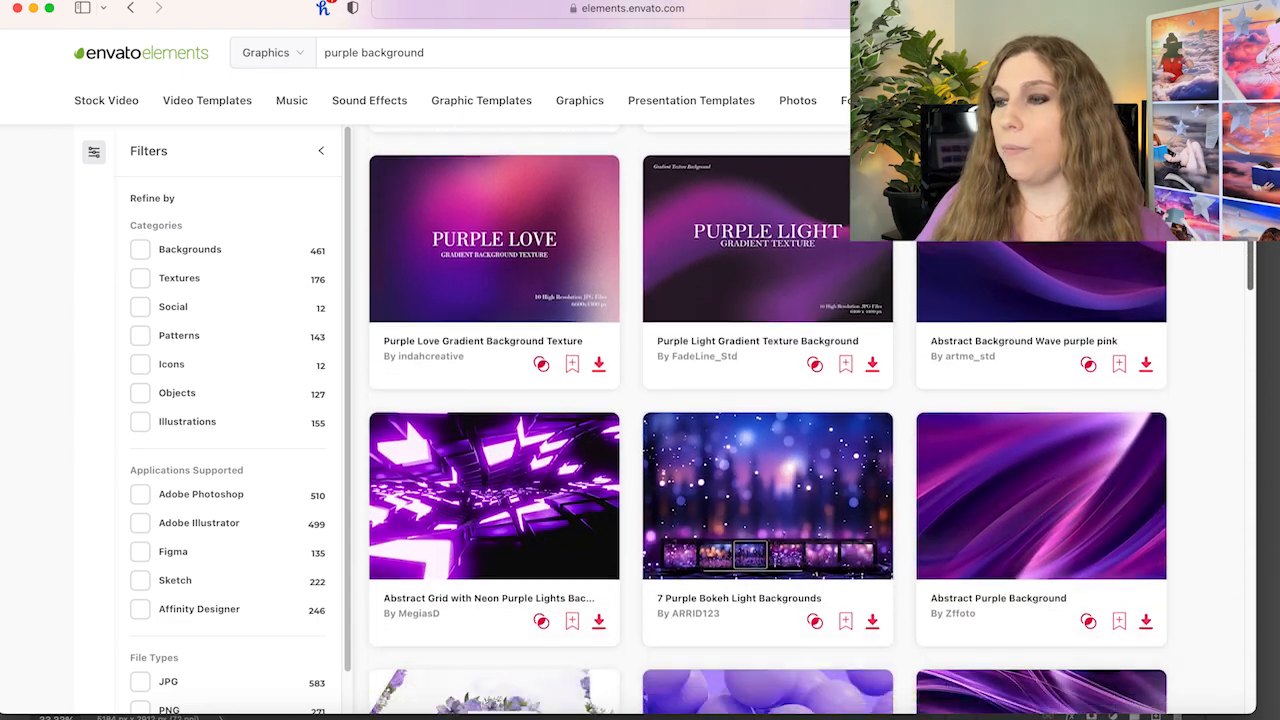
scroll(1173, 250, down, 1)
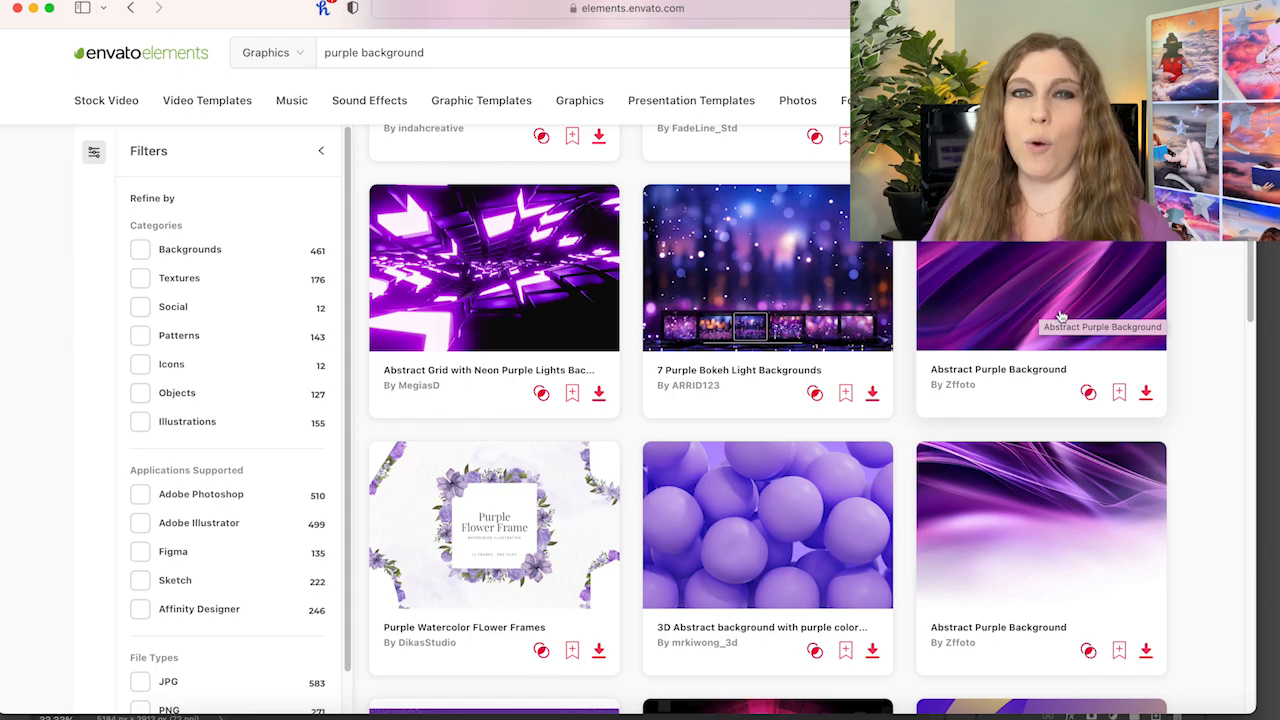
click(1146, 394)
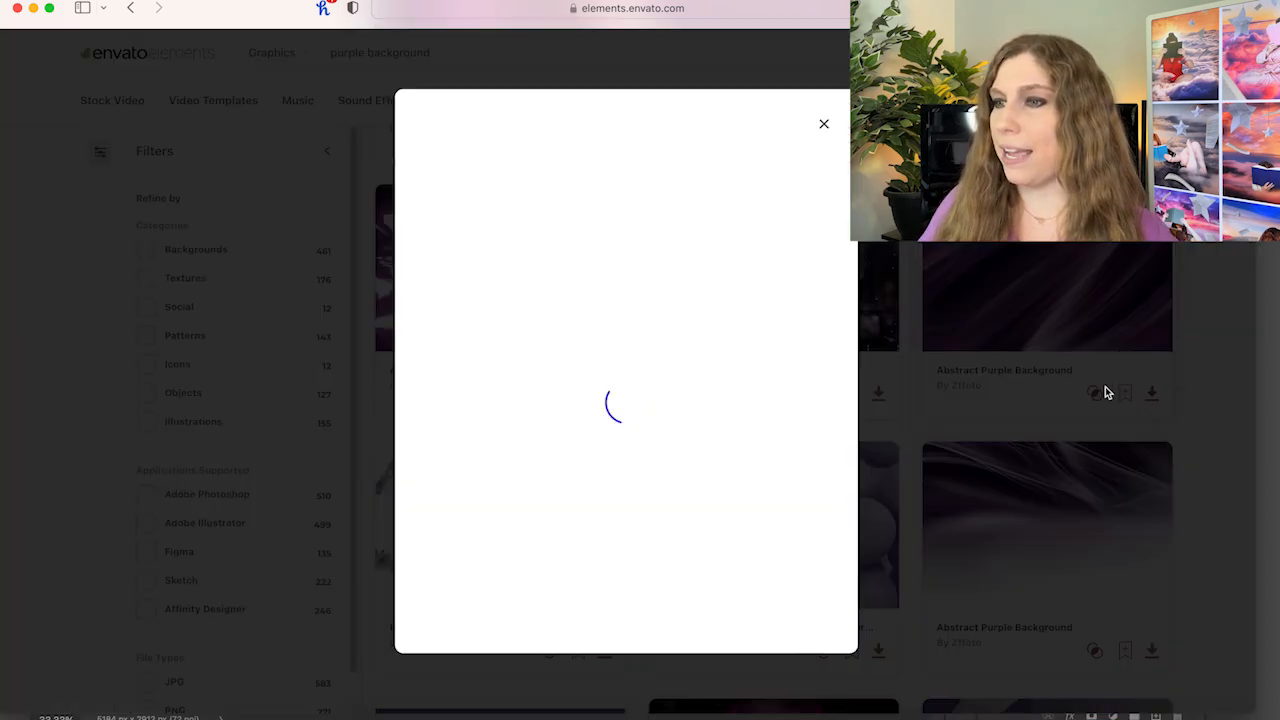
click(468, 344)
click(500, 519)
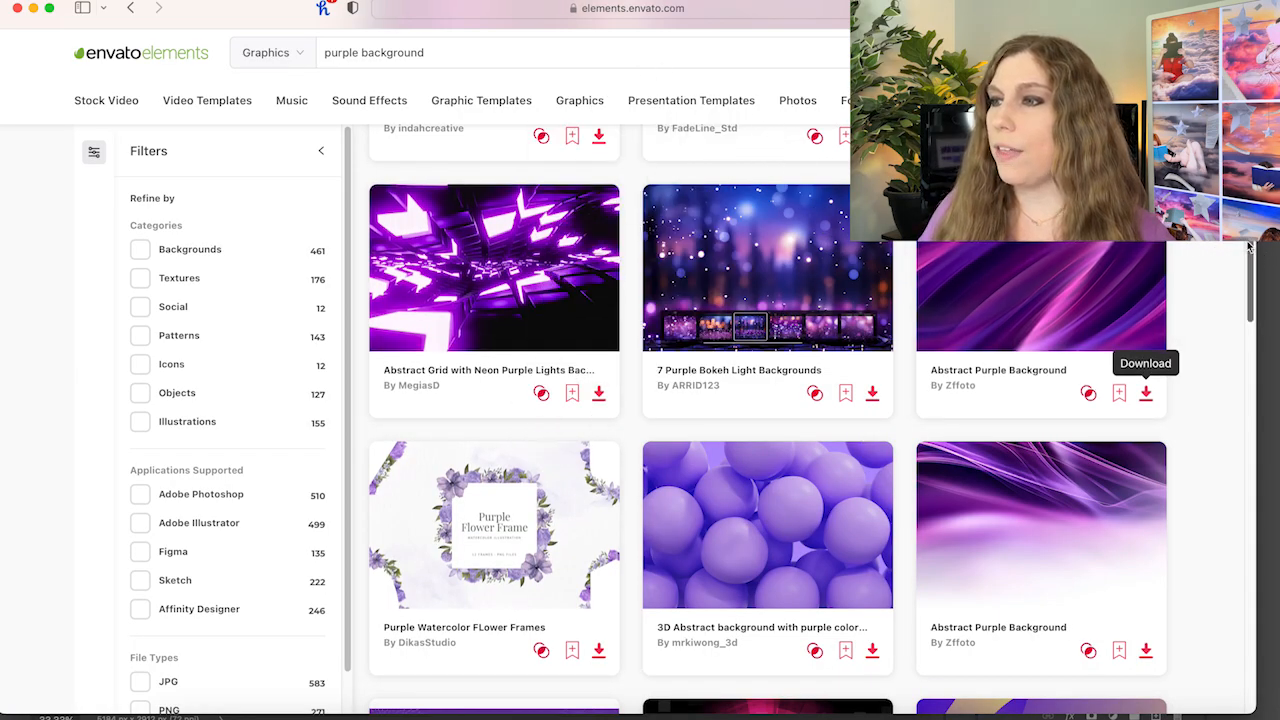
Find the Purple Waves on Dark graphic with horizontal waves further down the results and download it to the cover project
scroll(1243, 278, down, 3)
scroll(1243, 278, down, 5)
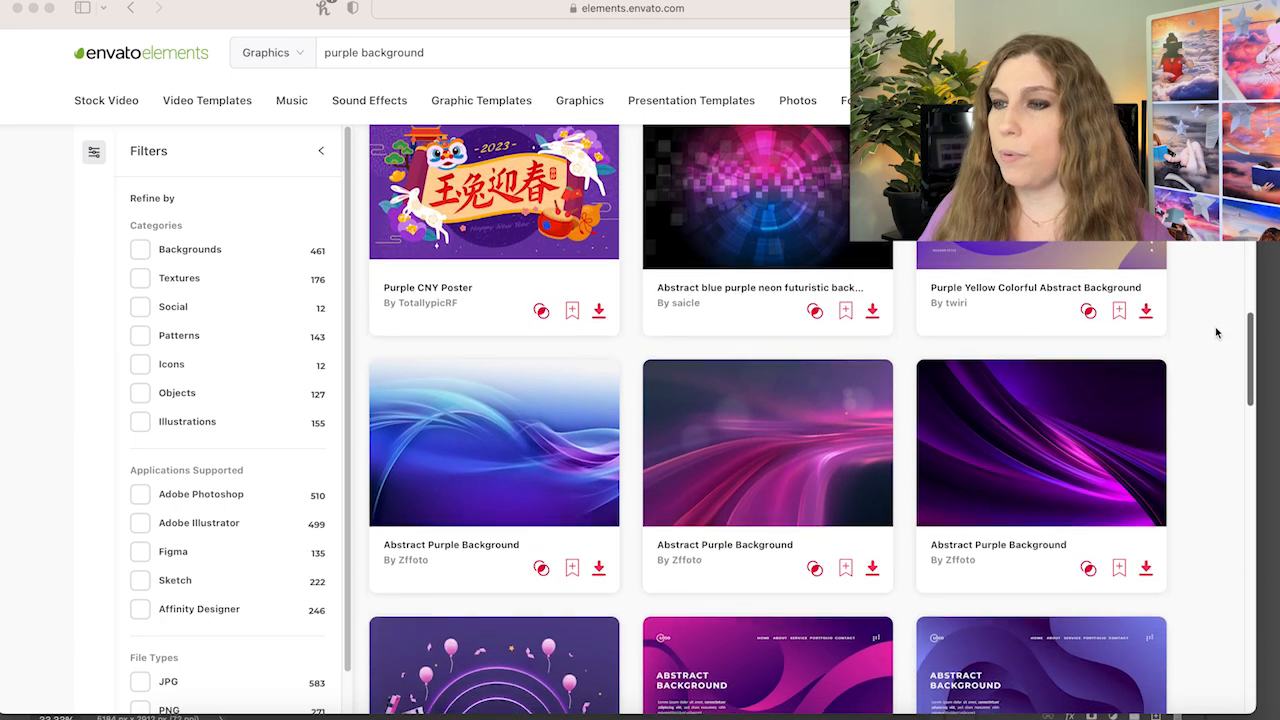
scroll(1210, 343, down, 1)
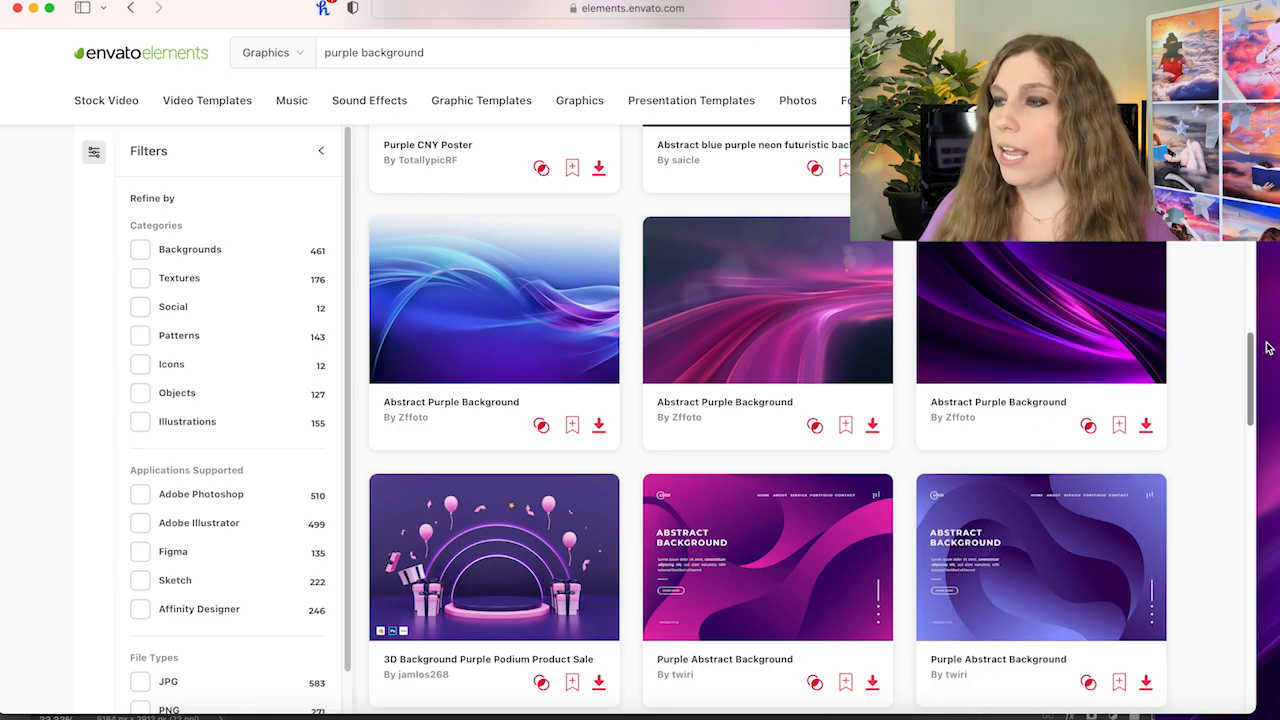
drag(1240, 349, 1125, 568)
scroll(1120, 586, down, 3)
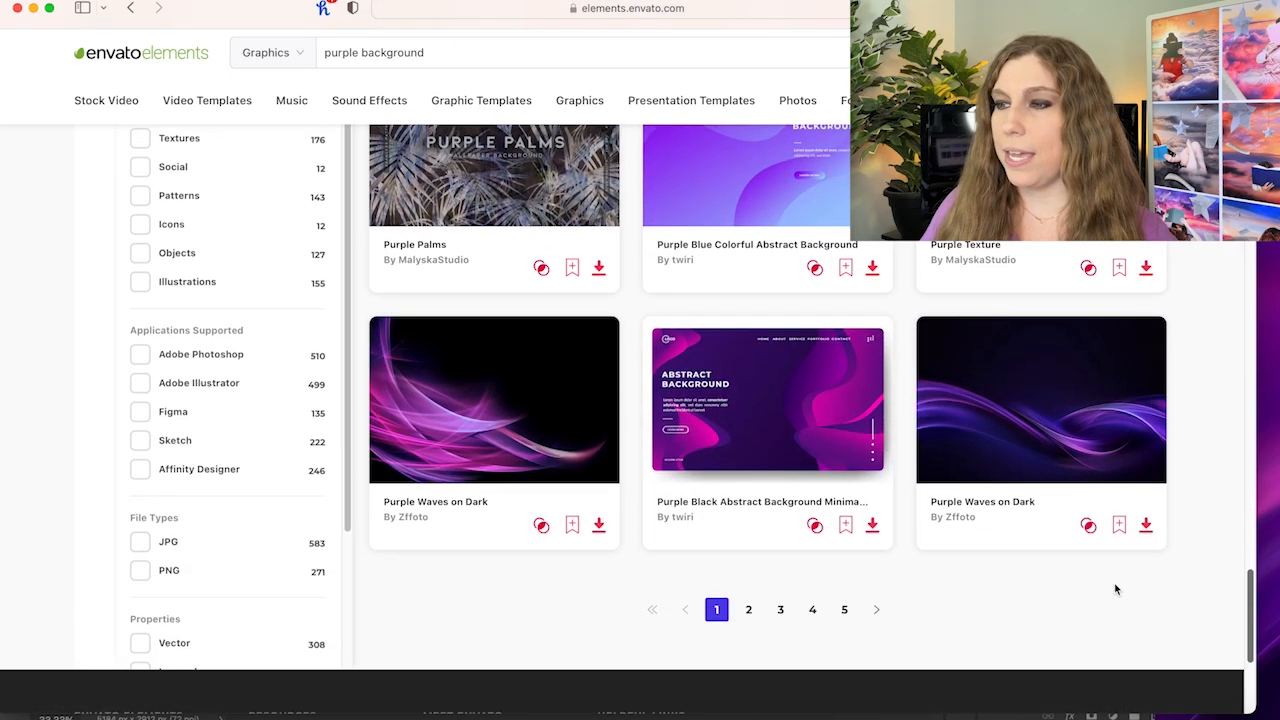
click(1145, 512)
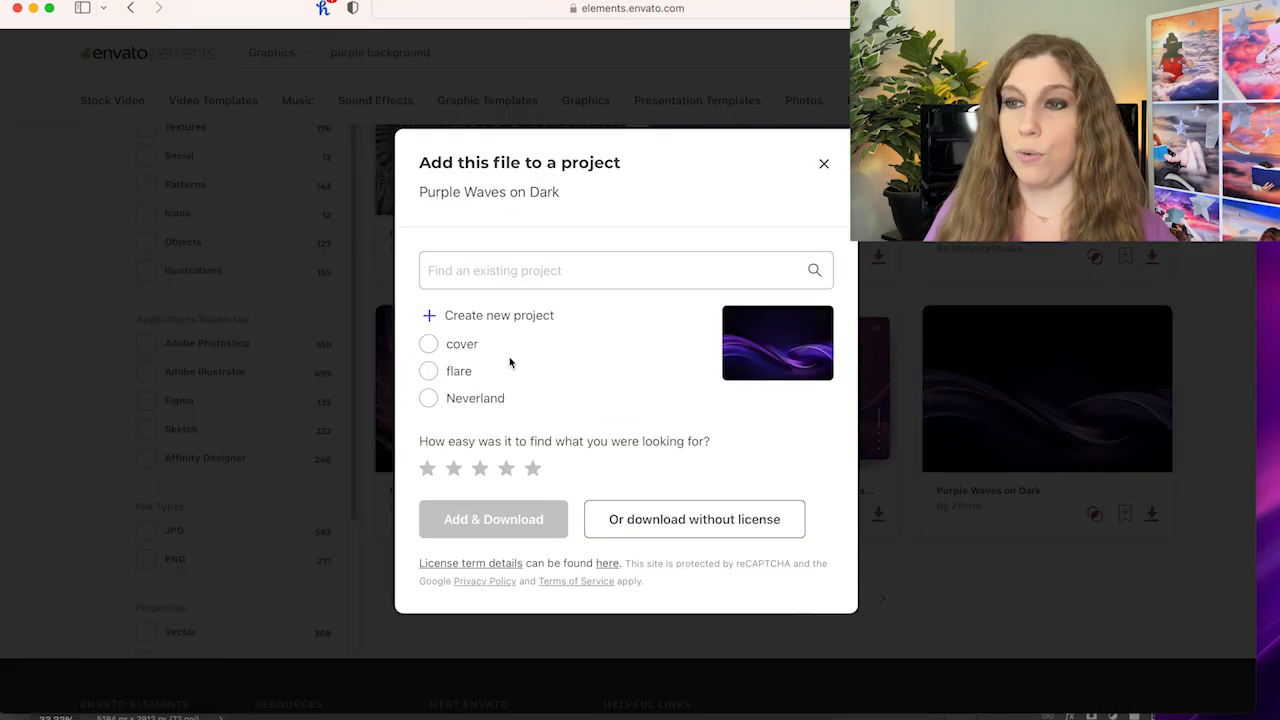
click(452, 346)
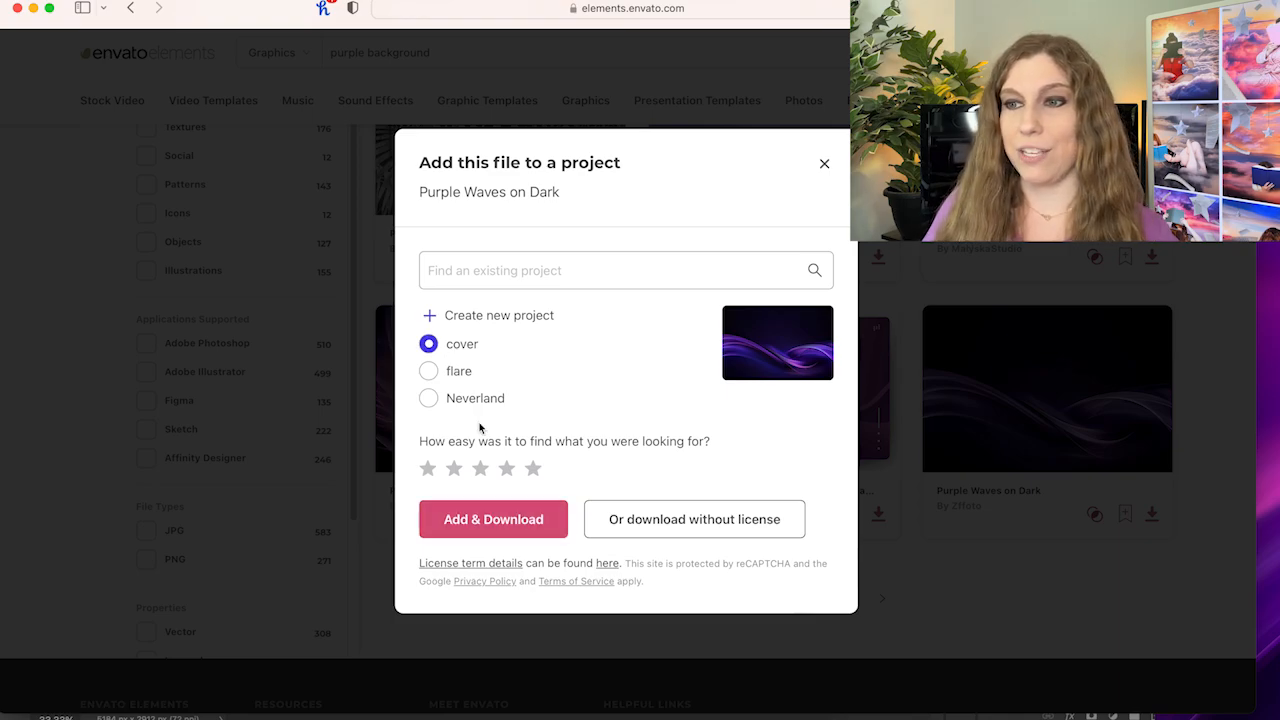
click(527, 521)
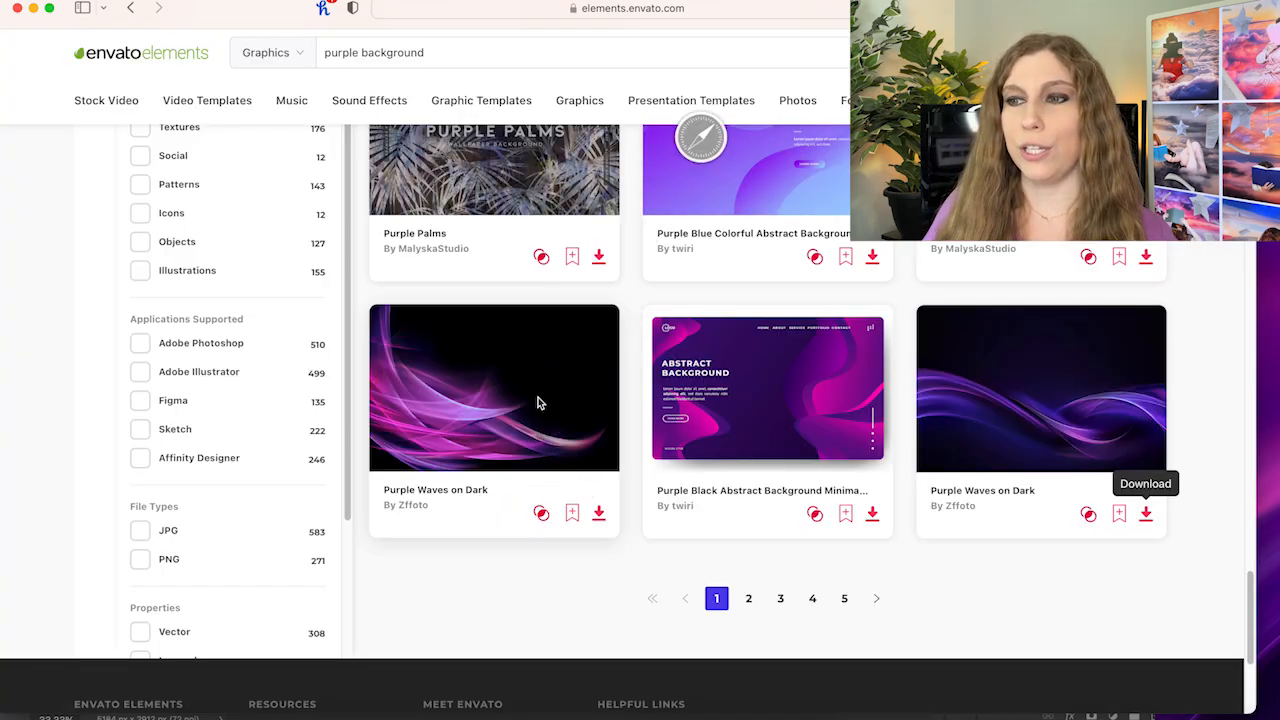
Place sd (22).jpg in the Photoshop thumbnail, scale it to about 436% to cover the canvas, and move its layer beneath TITLE copy
click(726, 714)
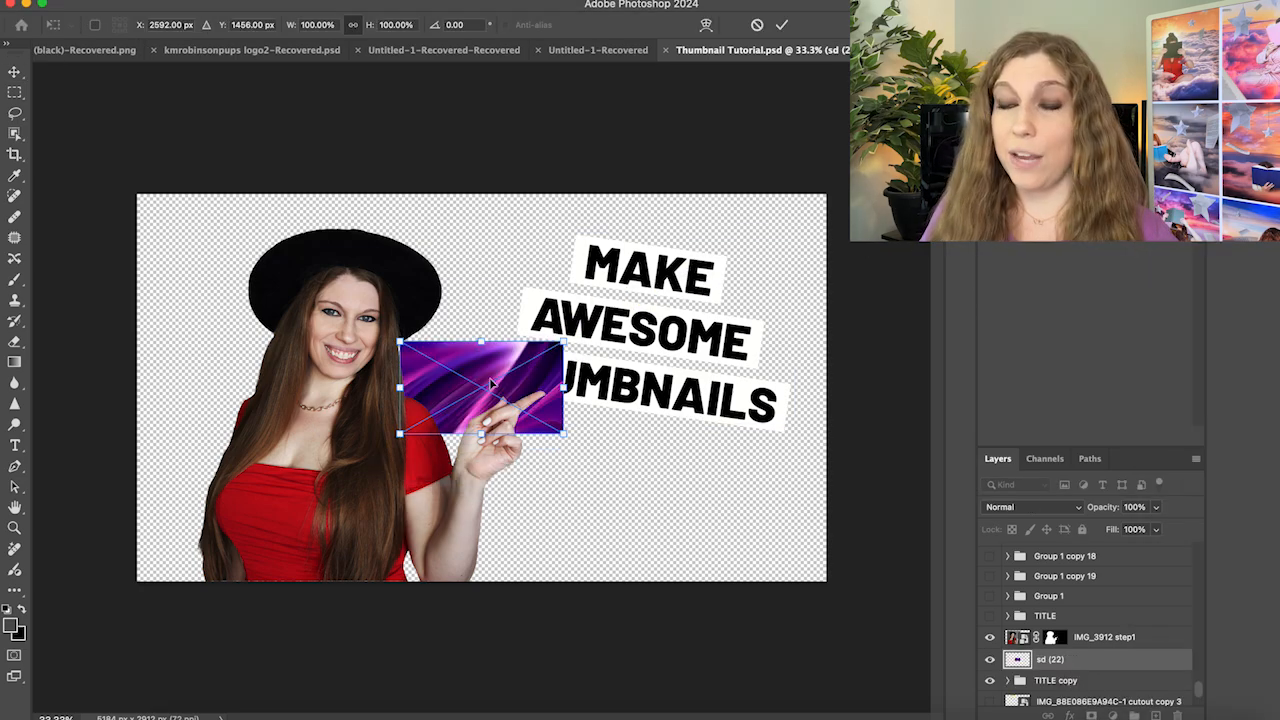
drag(506, 389, 846, 210)
drag(847, 205, 844, 203)
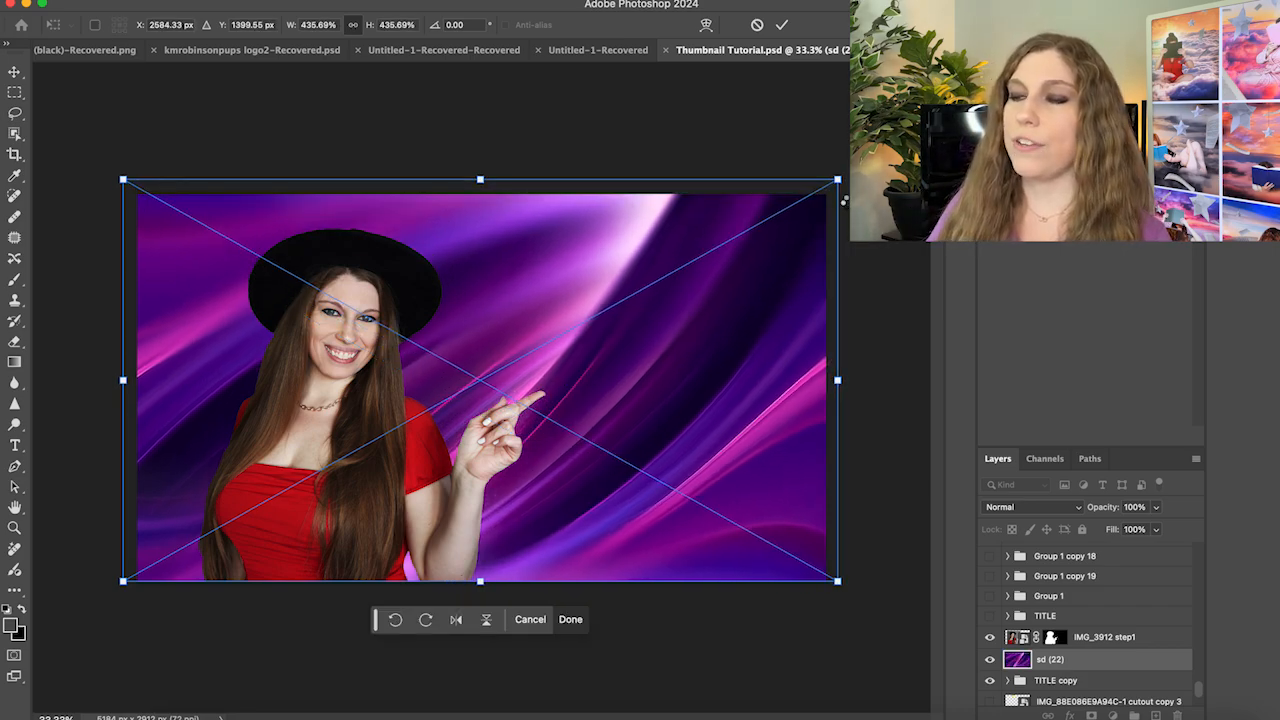
key(Return)
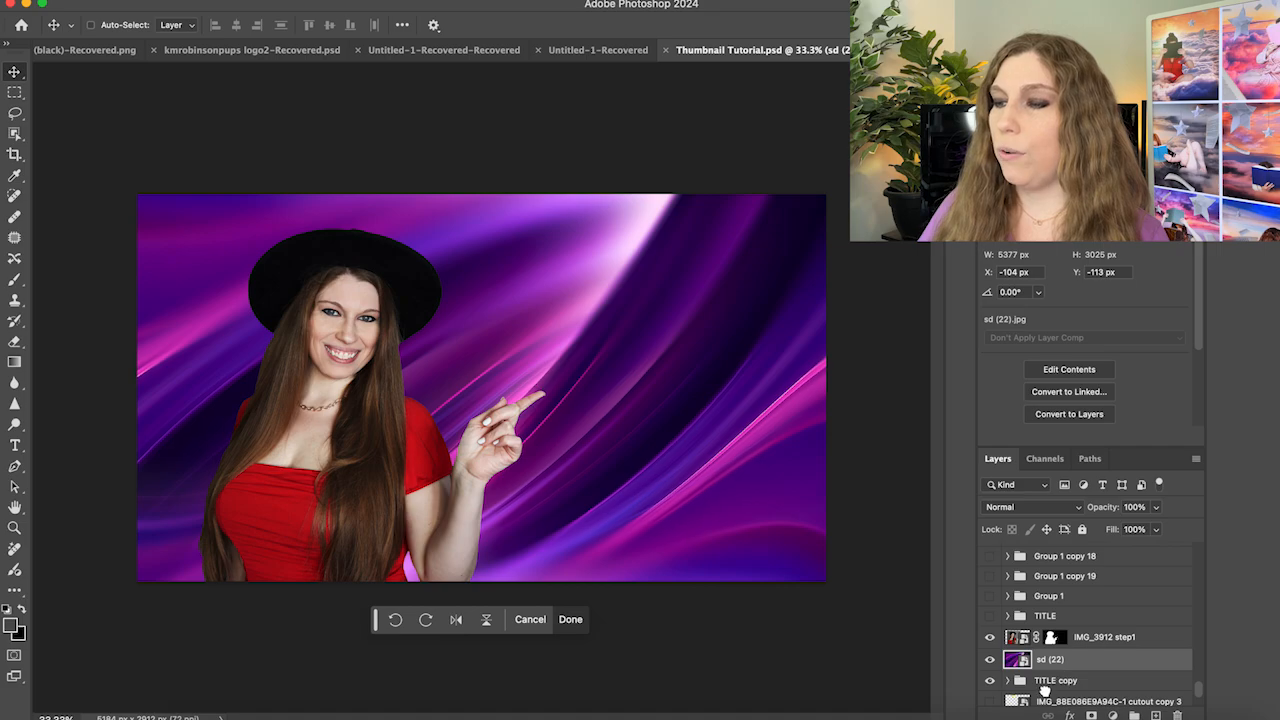
drag(1044, 689, 1045, 690)
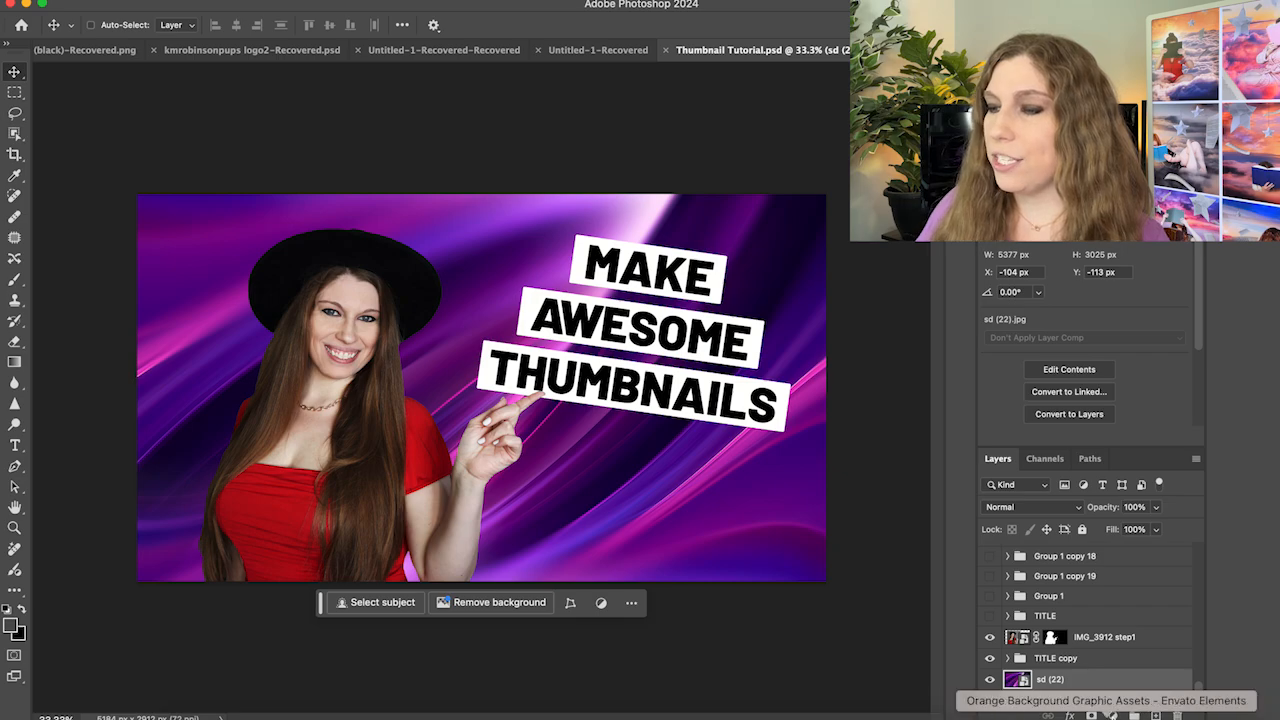
Add a Brightness/Contrast adjustment layer above the sd (22) background and set Brightness to 113
click(1114, 716)
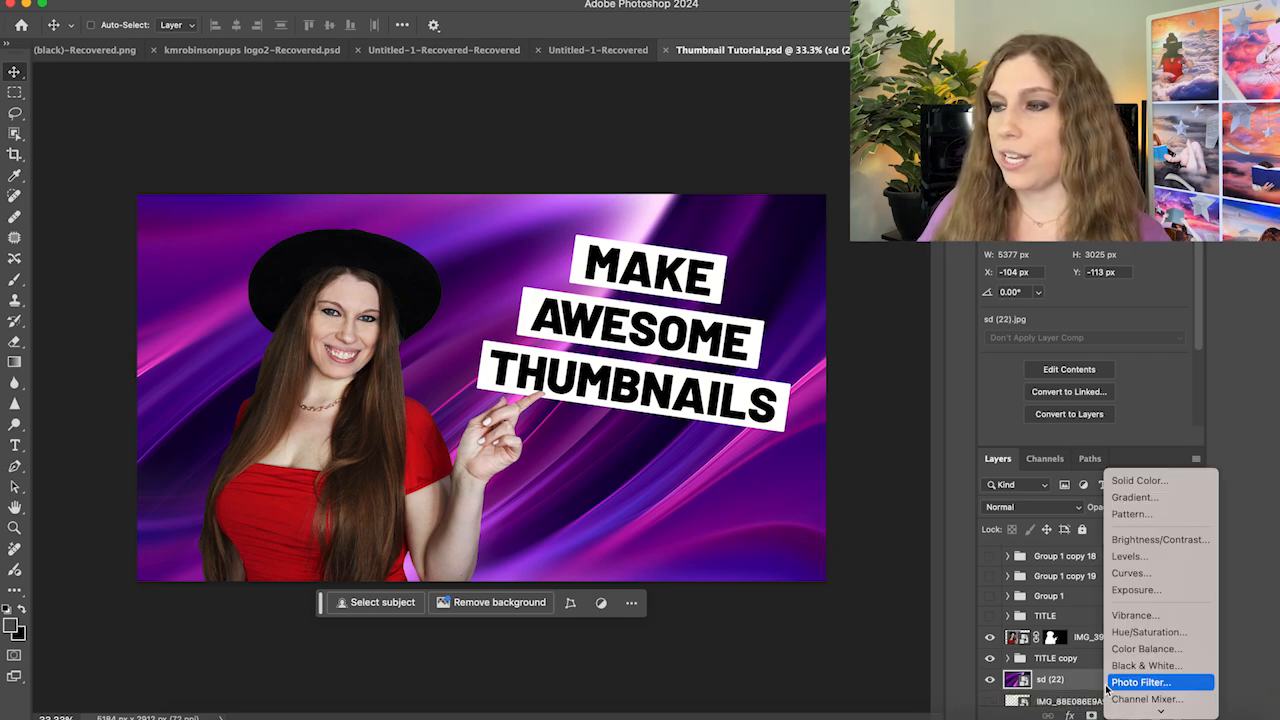
click(1144, 541)
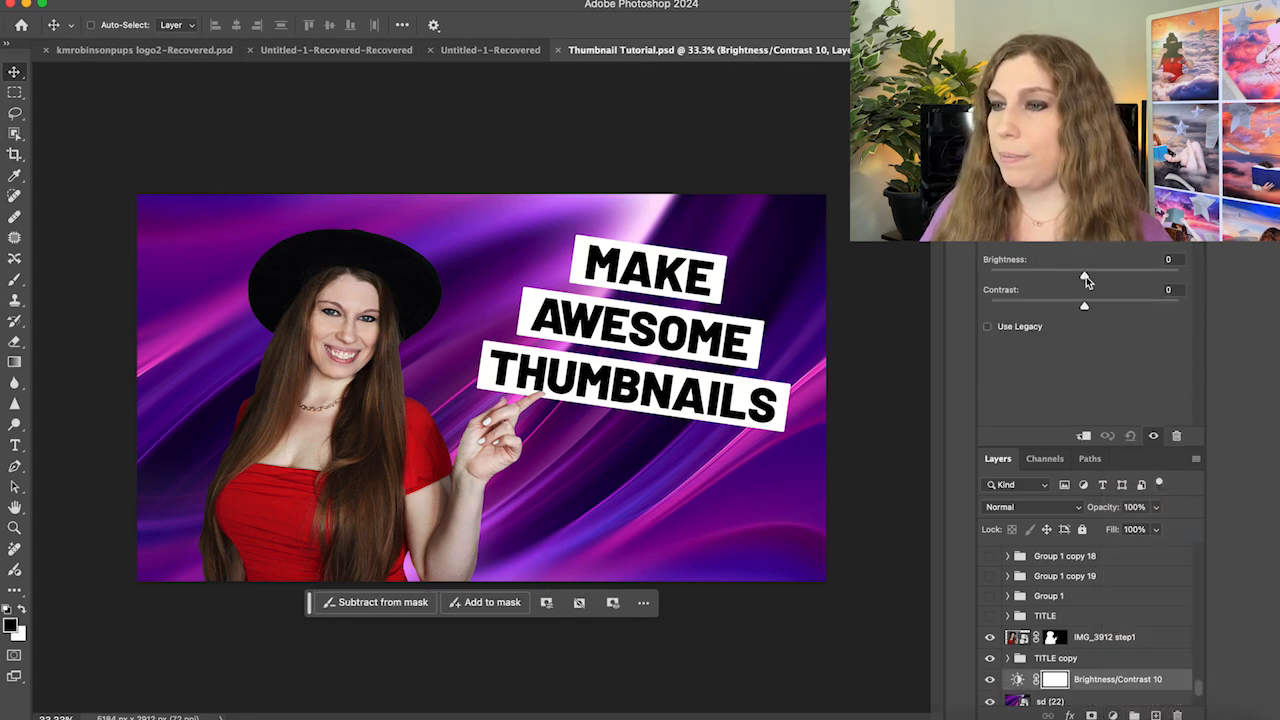
drag(1122, 277, 1157, 279)
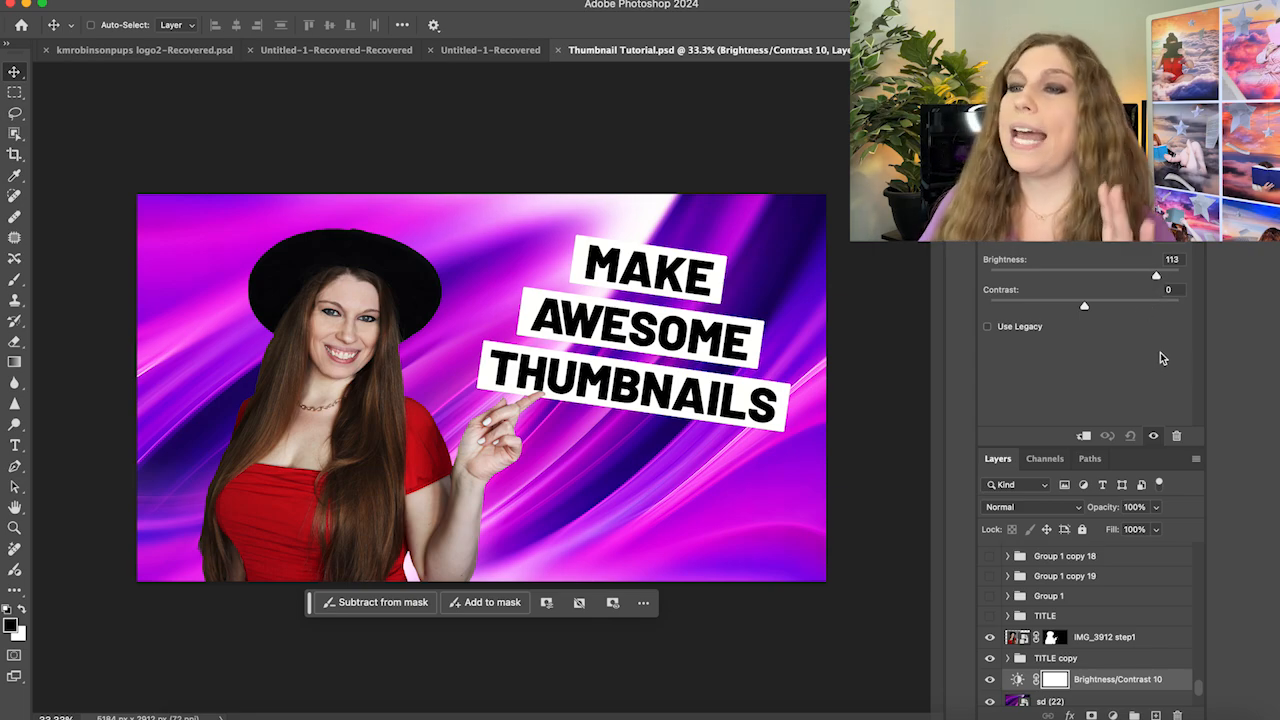
Apply a Gaussian Blur with a 19.0 pixel radius to the sd (22) background layer
click(1068, 702)
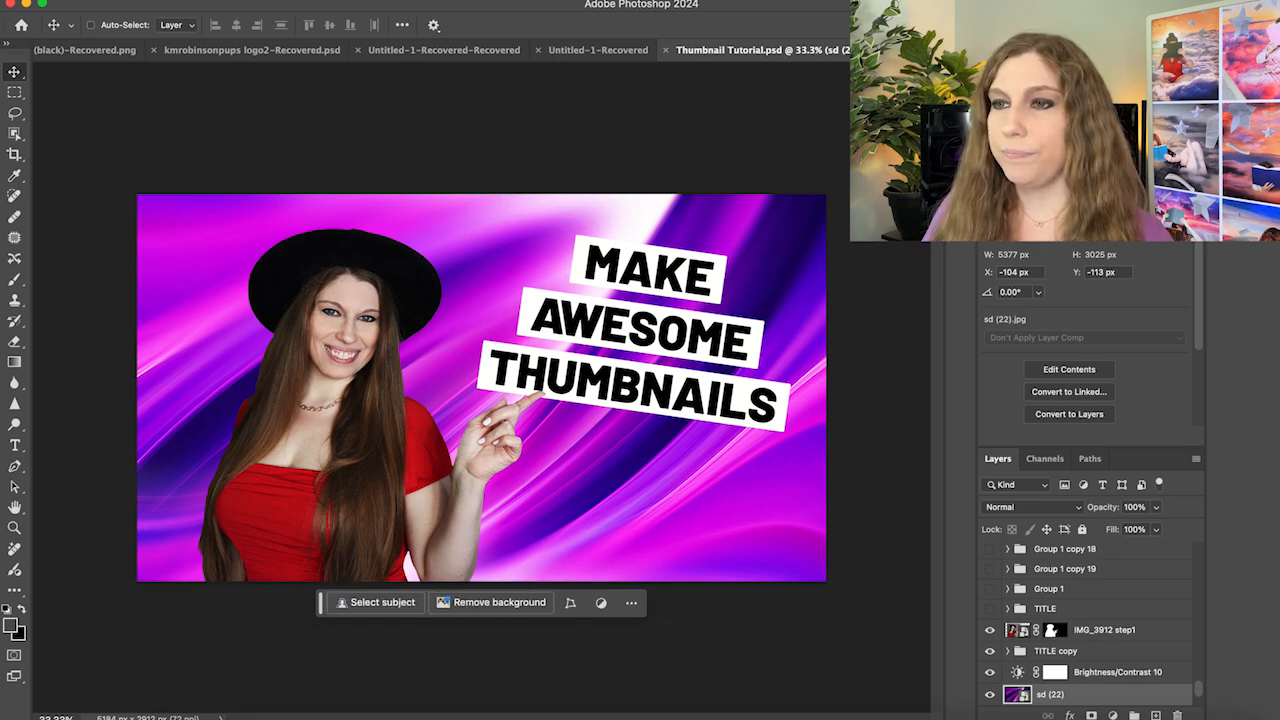
click(391, 1)
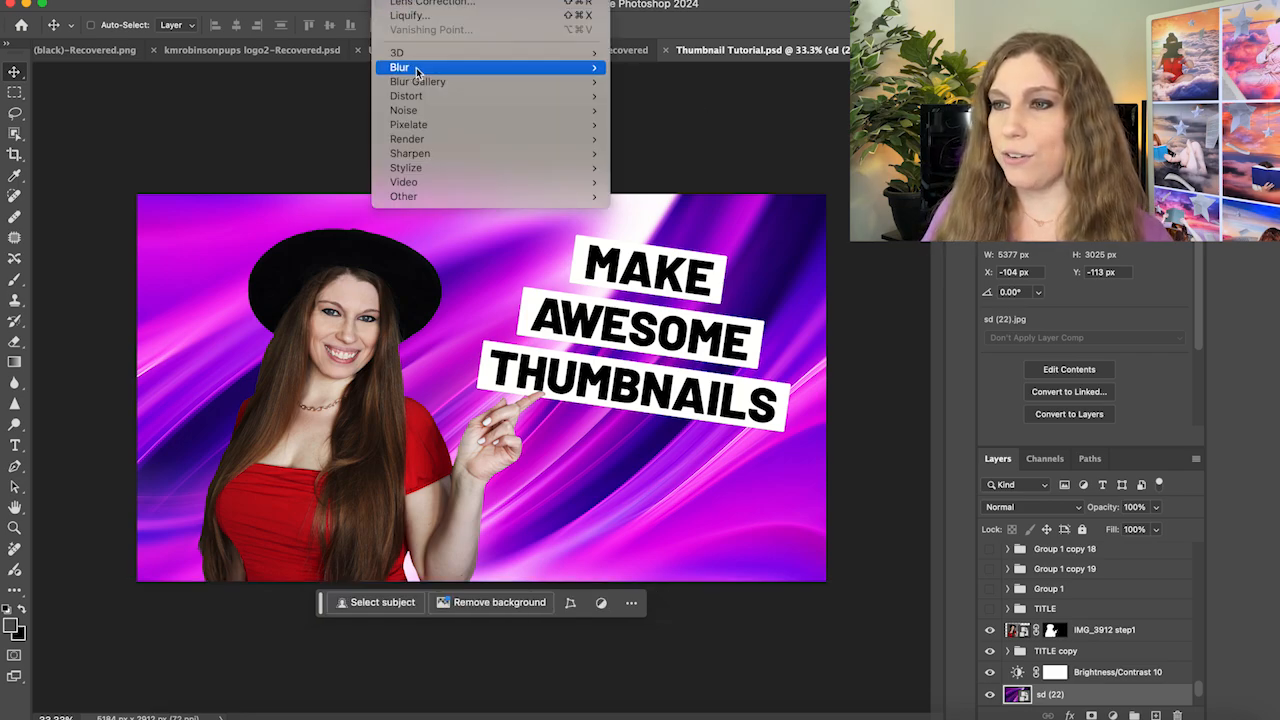
mouse_move(532, 71)
click(678, 133)
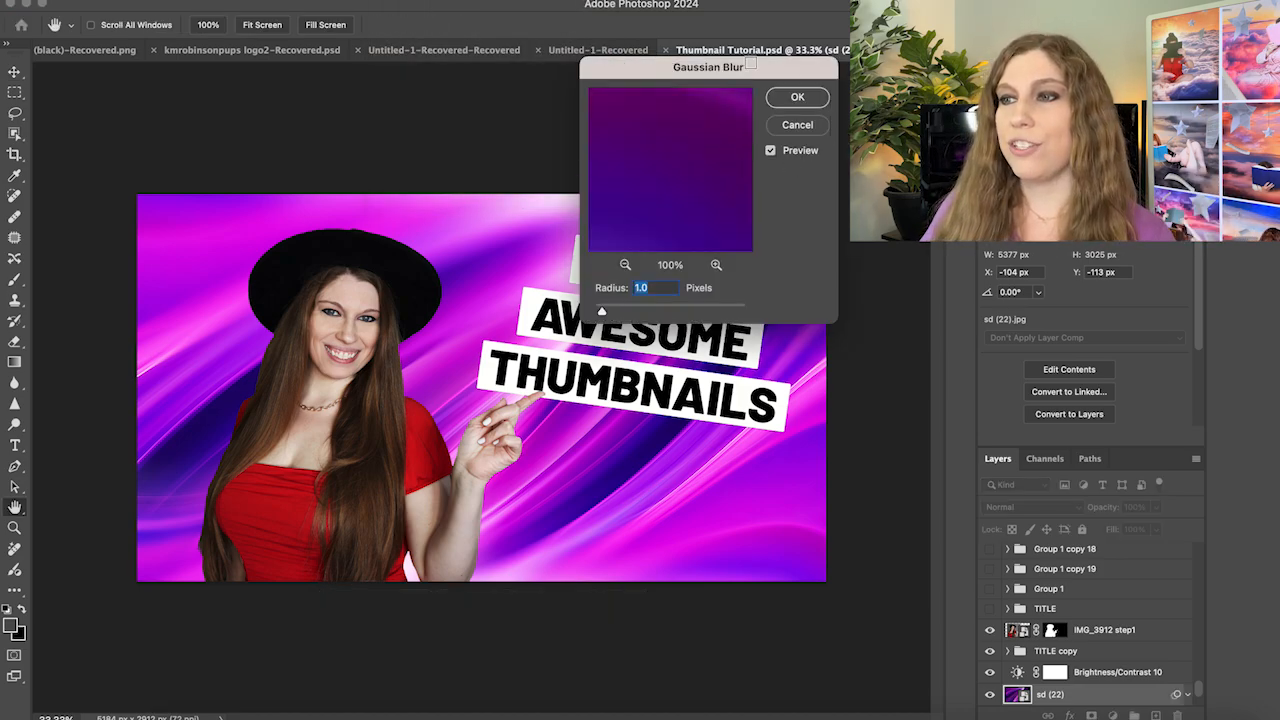
drag(758, 66, 841, 71)
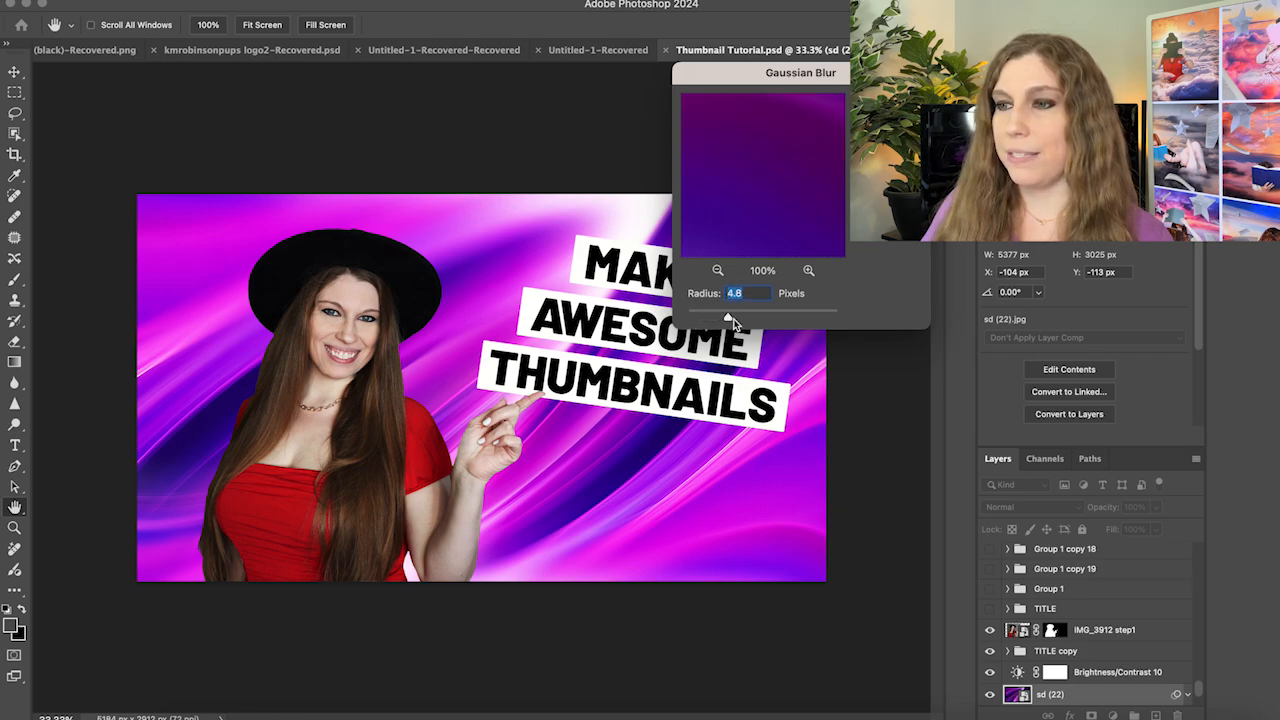
drag(733, 318, 785, 325)
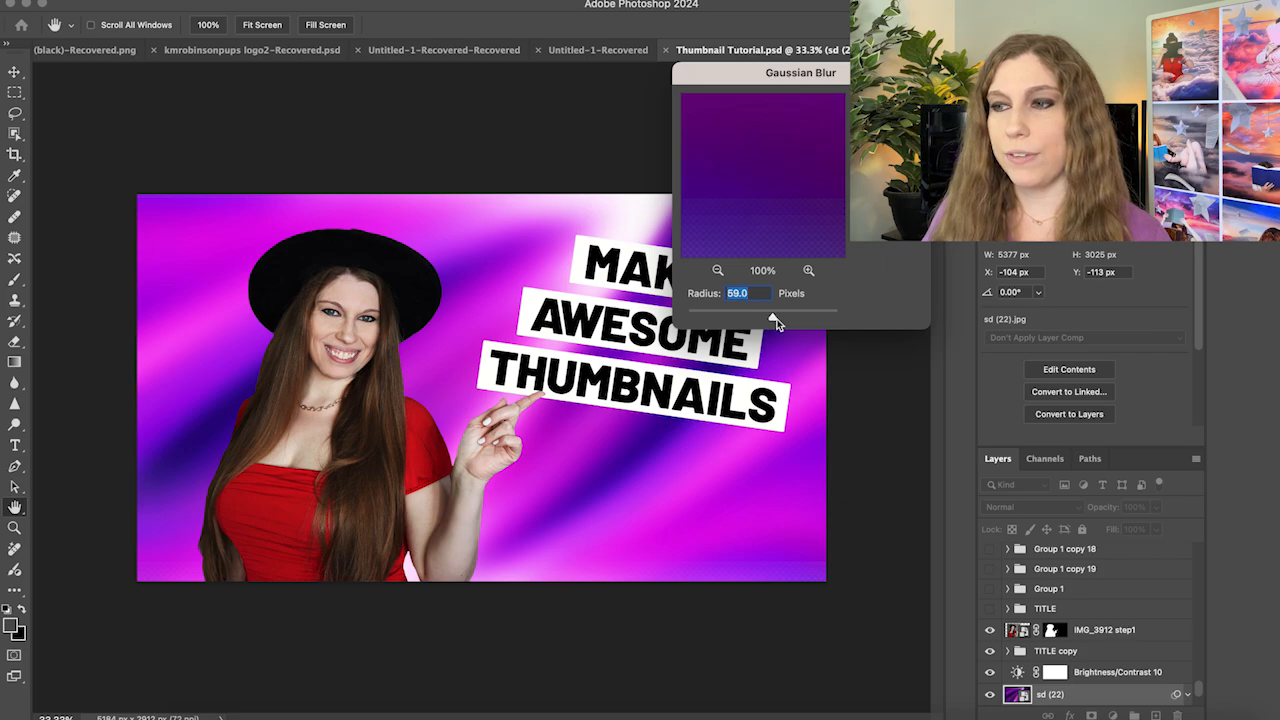
drag(776, 322, 755, 324)
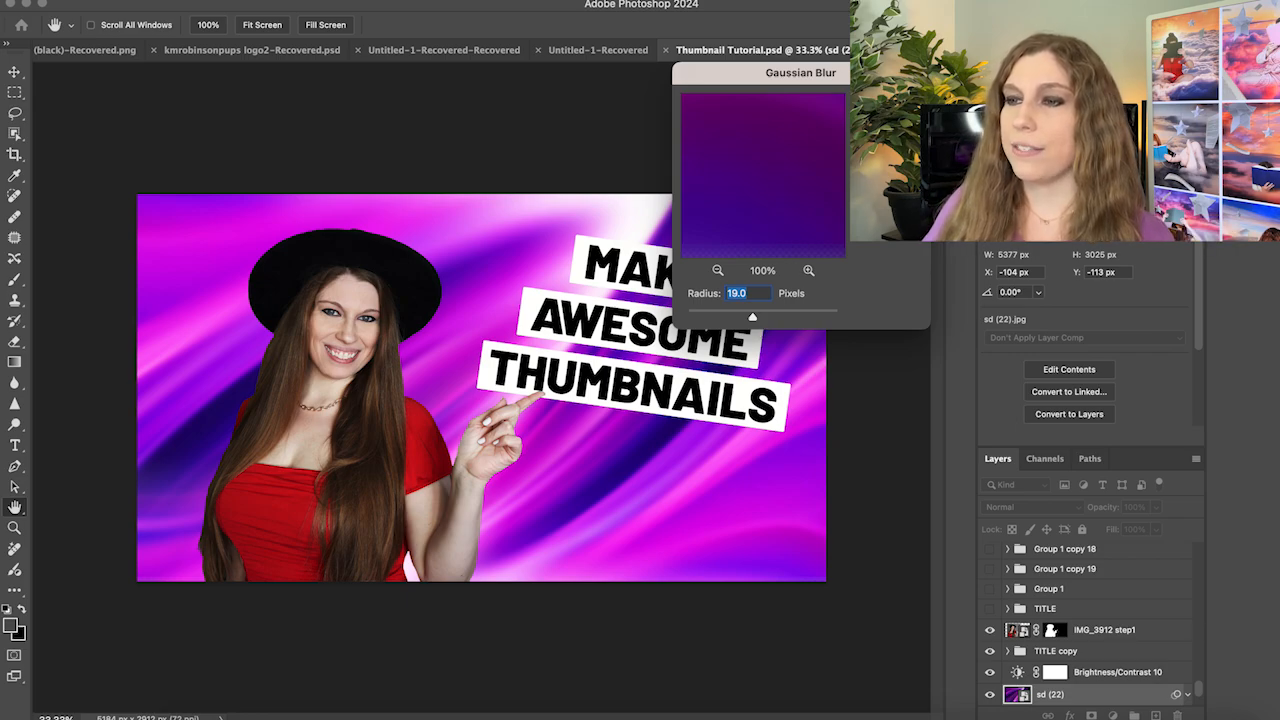
key(Return)
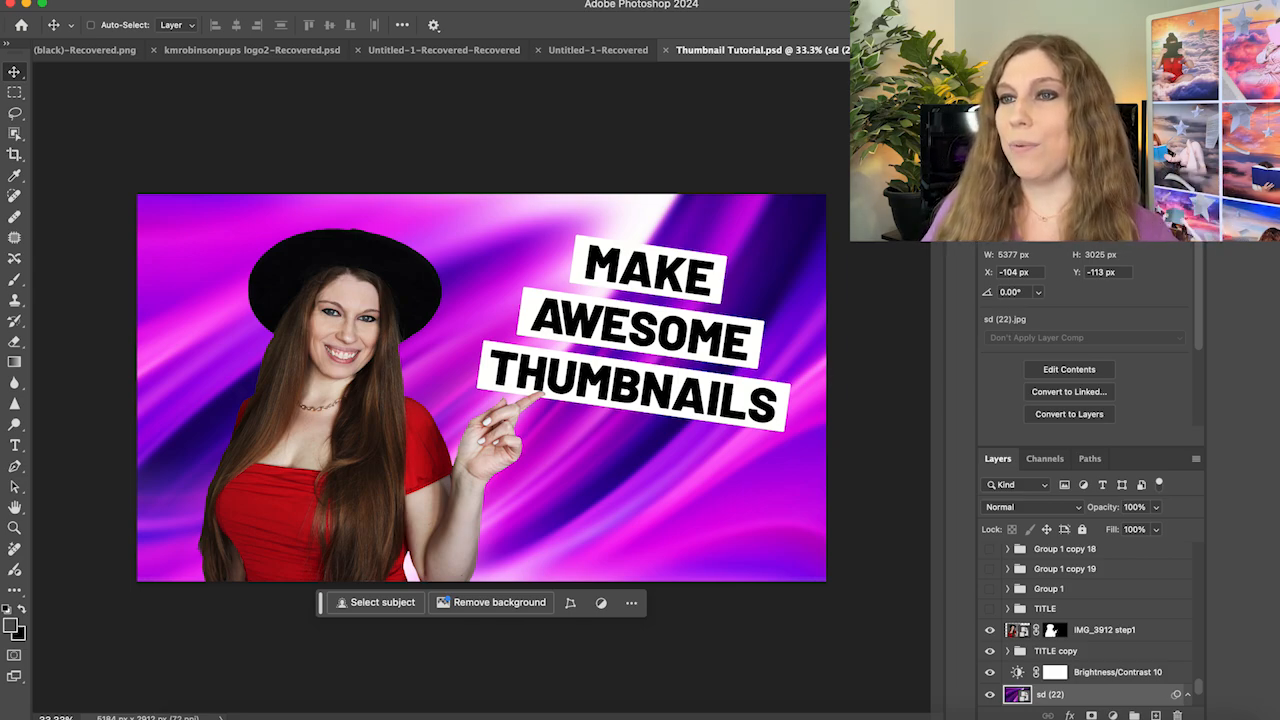
Place dtv (24).jpg, scale it to about 610%, and move it up so its waves cover the upper part of the canvas
super+click(297, 285)
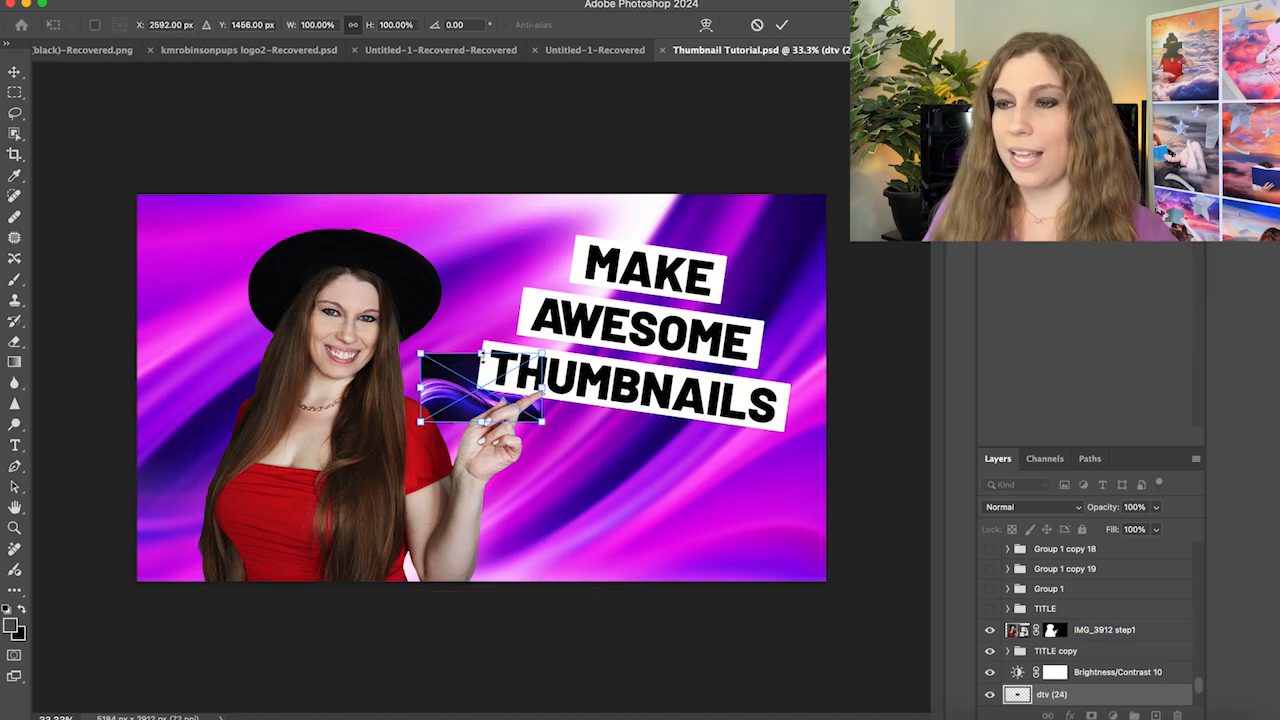
drag(482, 354, 500, 159)
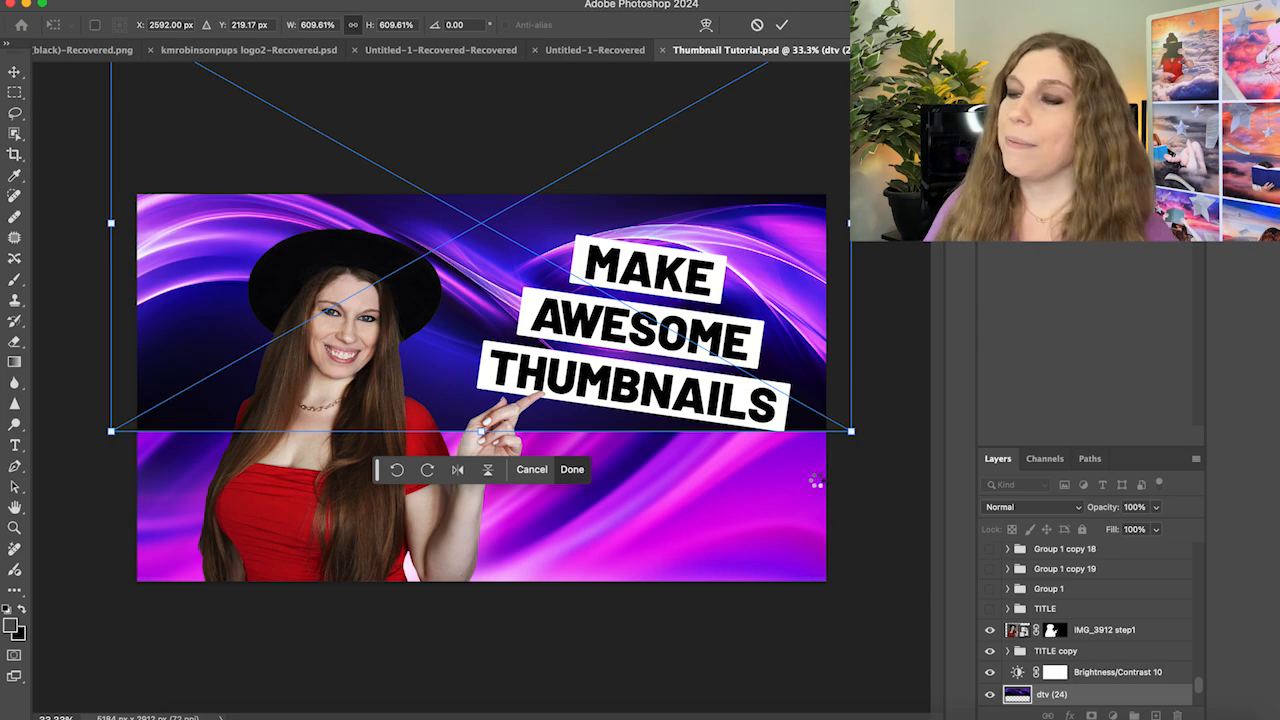
Set the dtv (24) layer's blend mode to Soft Light after trying Screen
click(1004, 509)
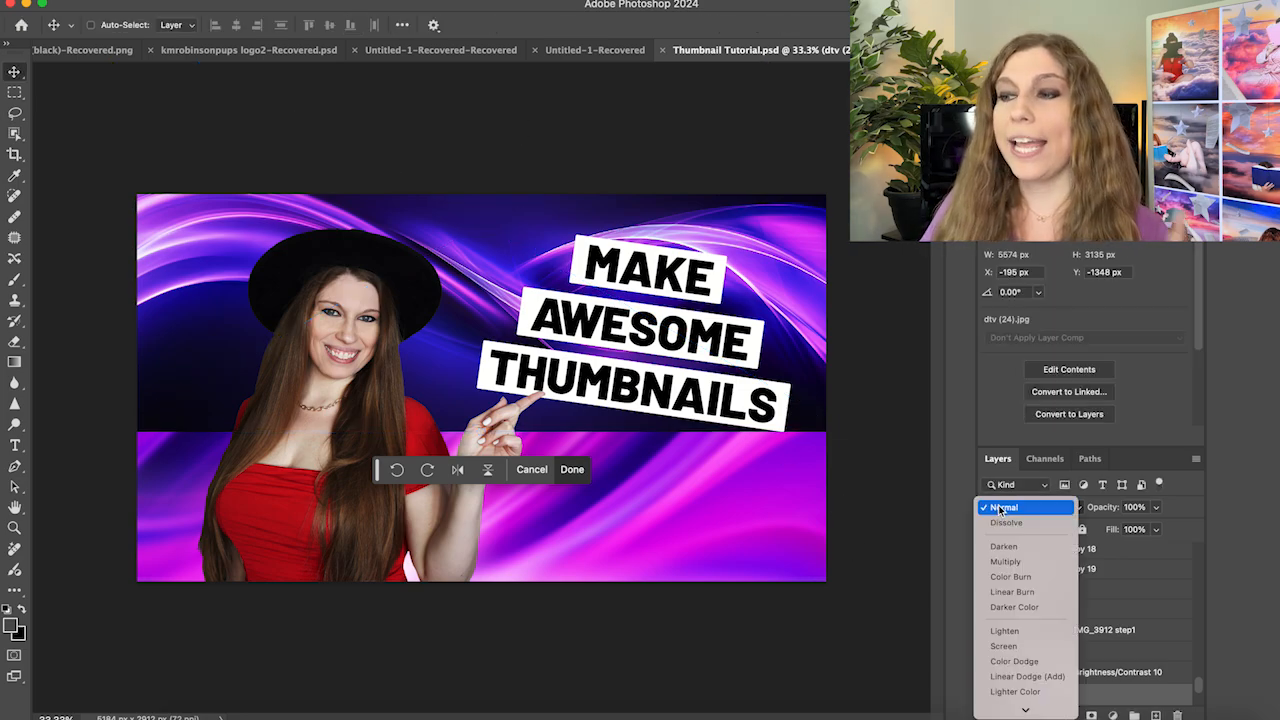
click(1021, 645)
click(1019, 649)
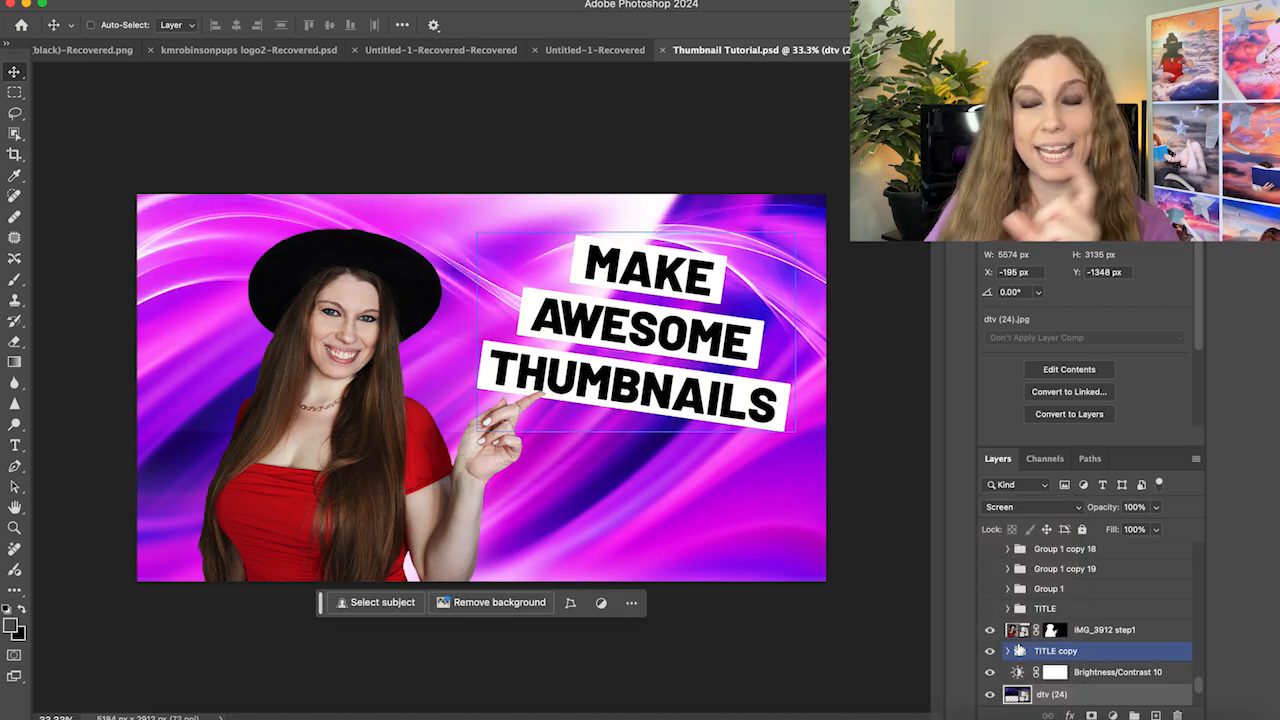
click(1032, 508)
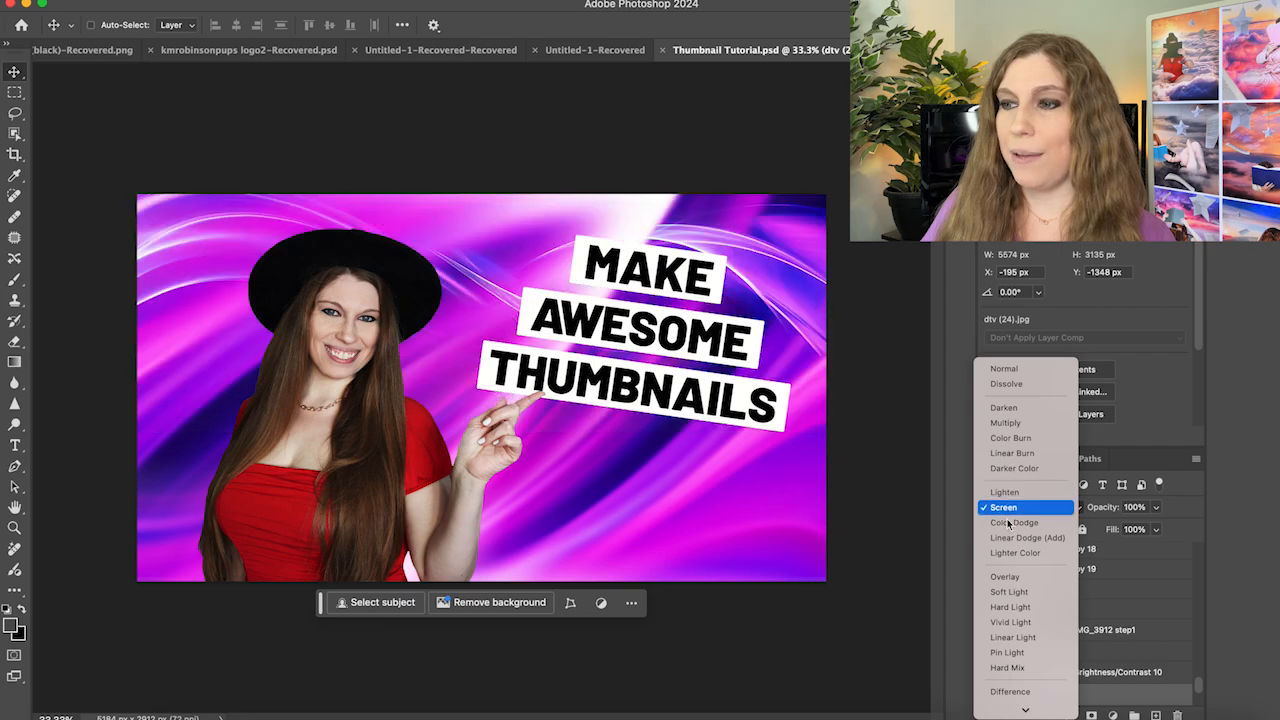
click(1007, 594)
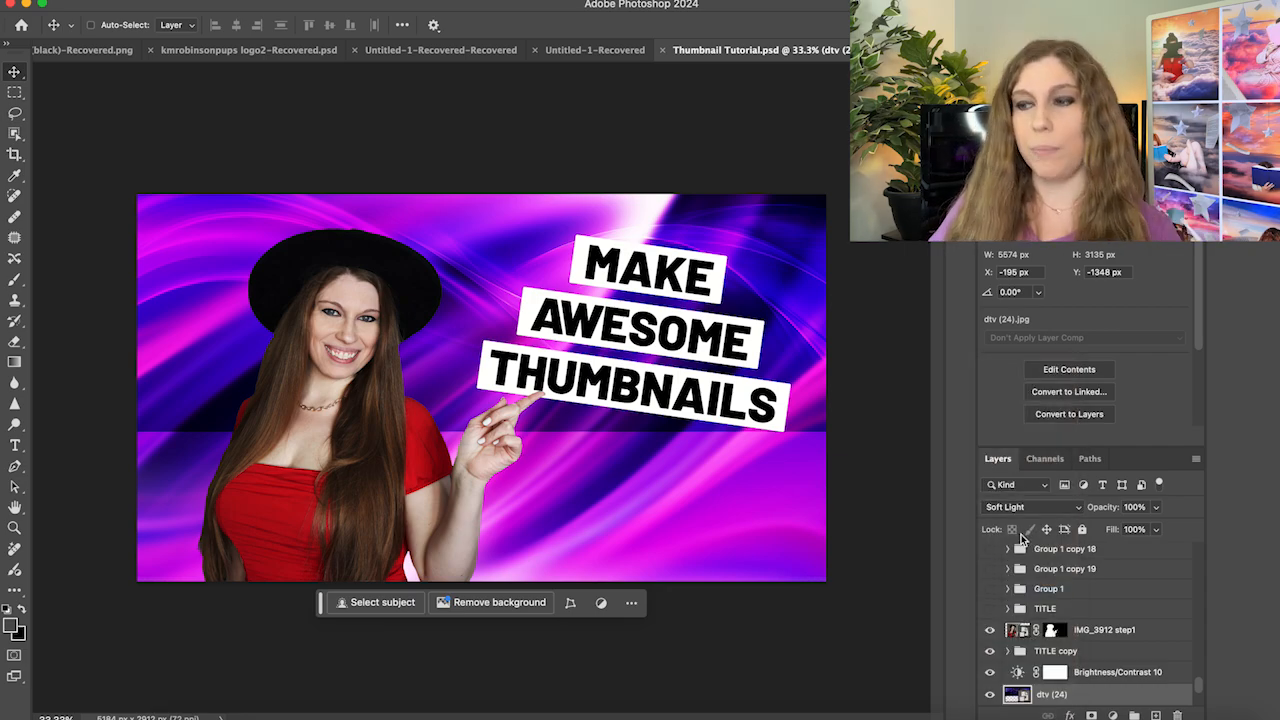
Add a layer mask to dtv (24) and set up a black Soft Round brush with 0% hardness and a size of 250 px
click(1092, 715)
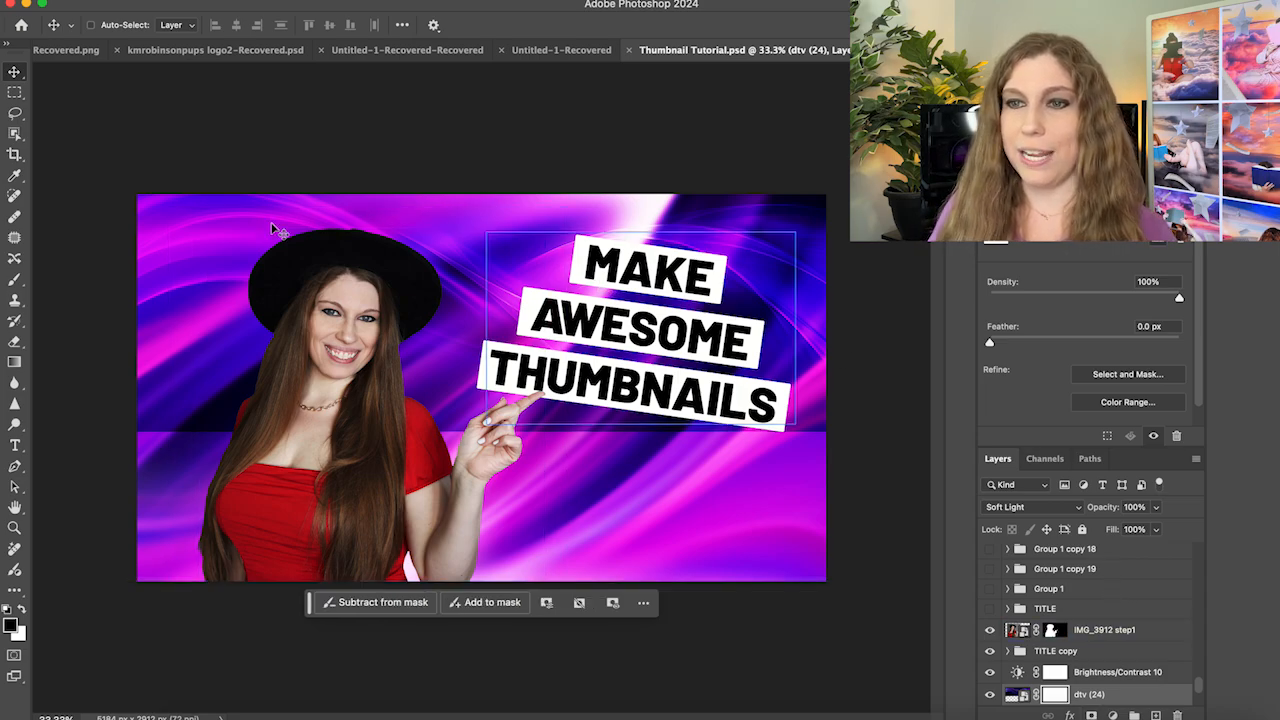
click(14, 279)
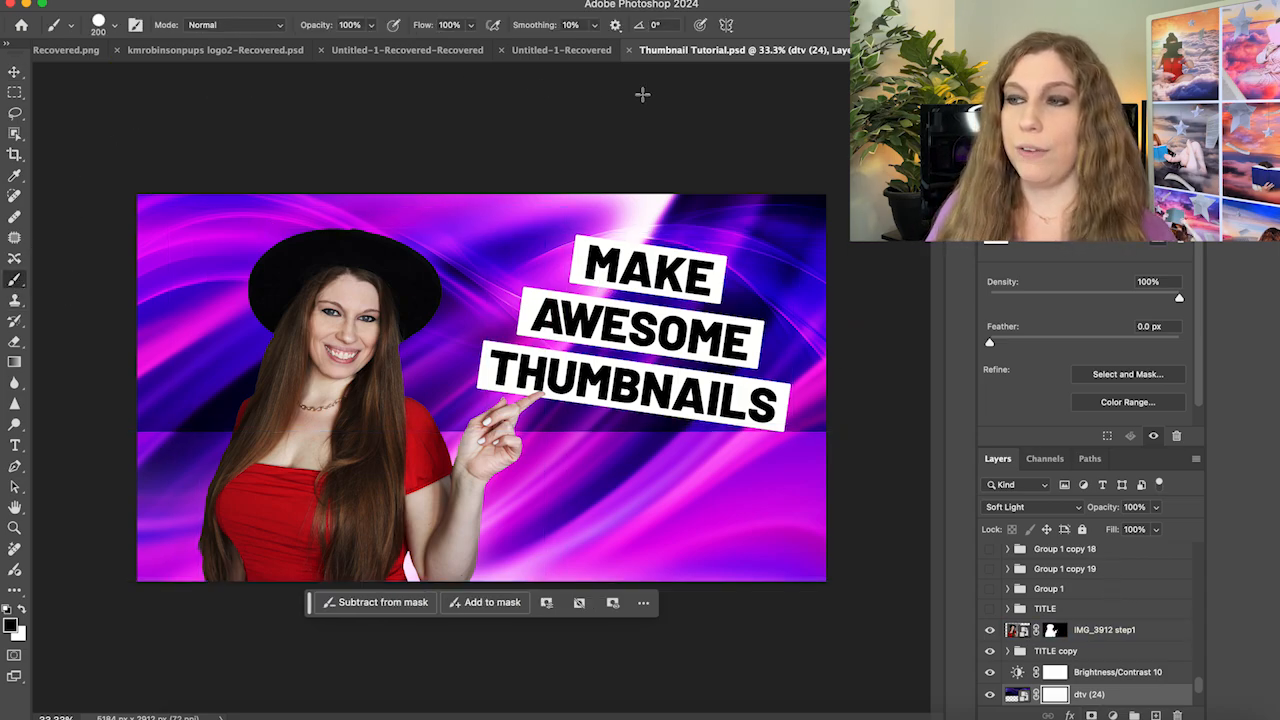
click(115, 25)
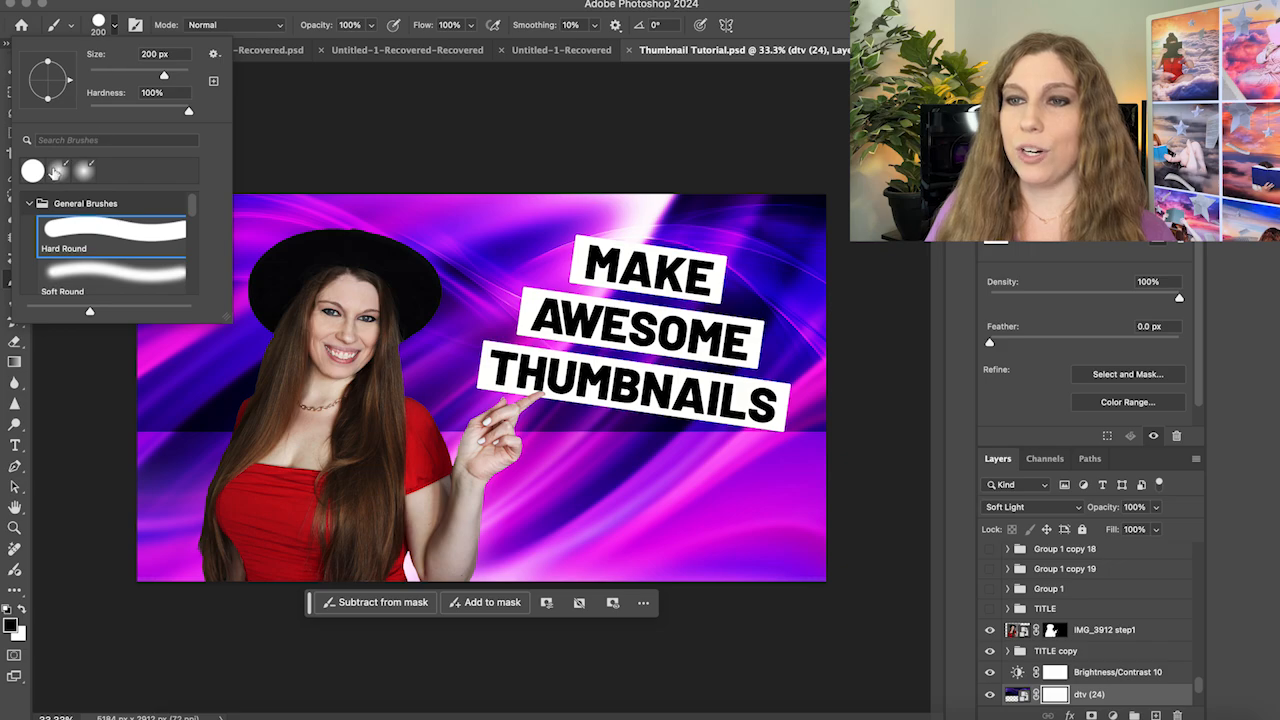
click(73, 288)
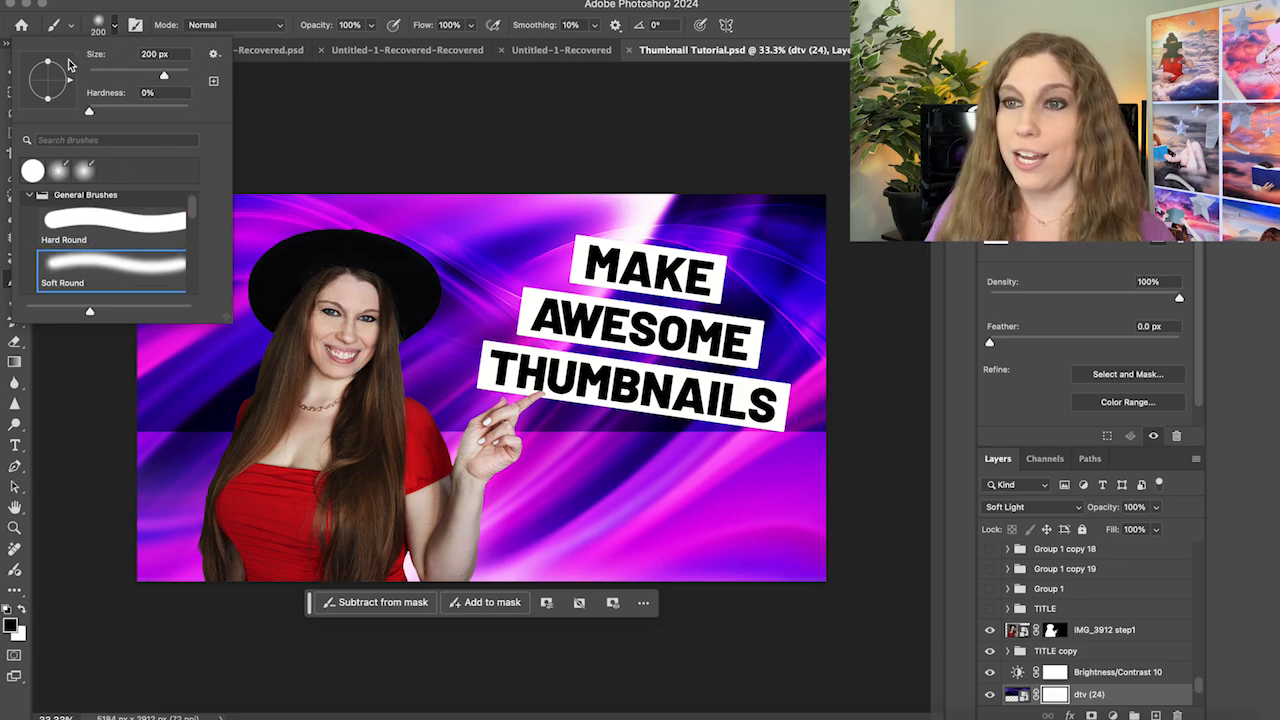
click(292, 104)
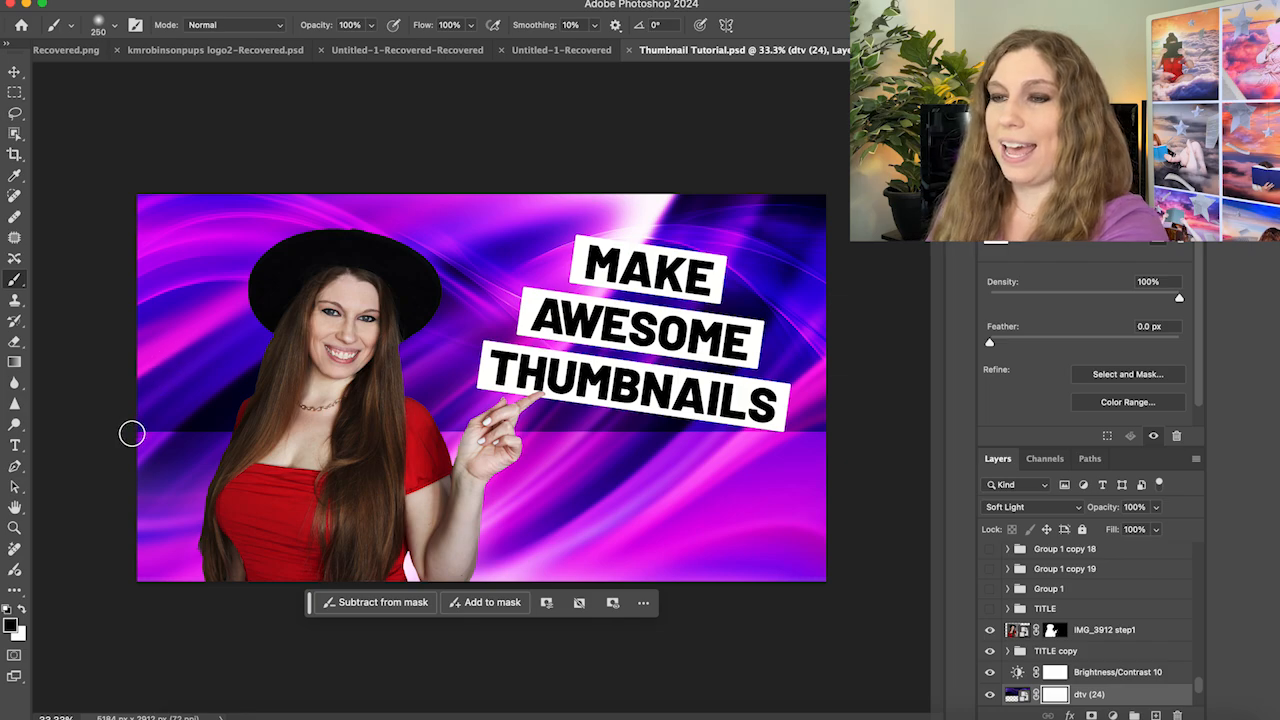
Enlarge the brush to 800 px and paint black on the dtv (24) mask along its hard lower edge to blend it away
key(bracketright)
key(bracketright)
key(bracketright)
key(bracketright)
key(bracketright)
key(bracketright)
key(bracketright)
key(bracketright)
key(bracketright)
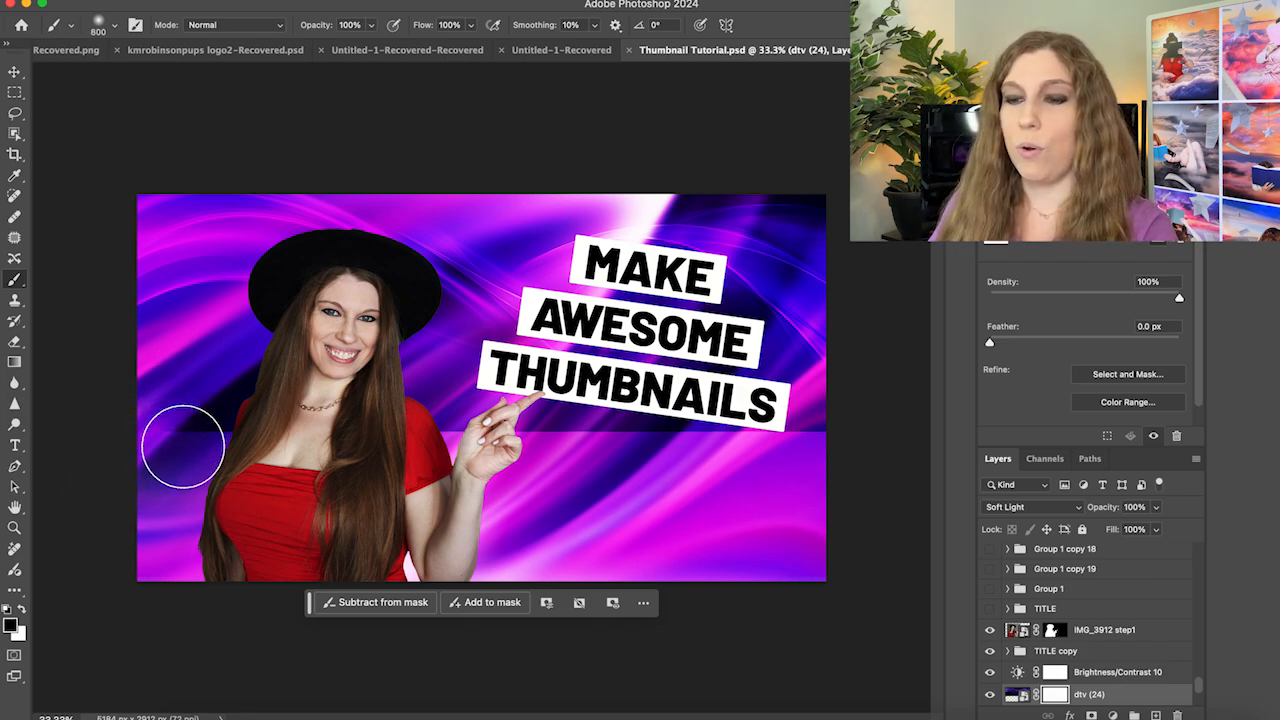
mouse_move(183, 446)
mouse_down()
mouse_move(427, 449)
mouse_move(942, 488)
mouse_up()
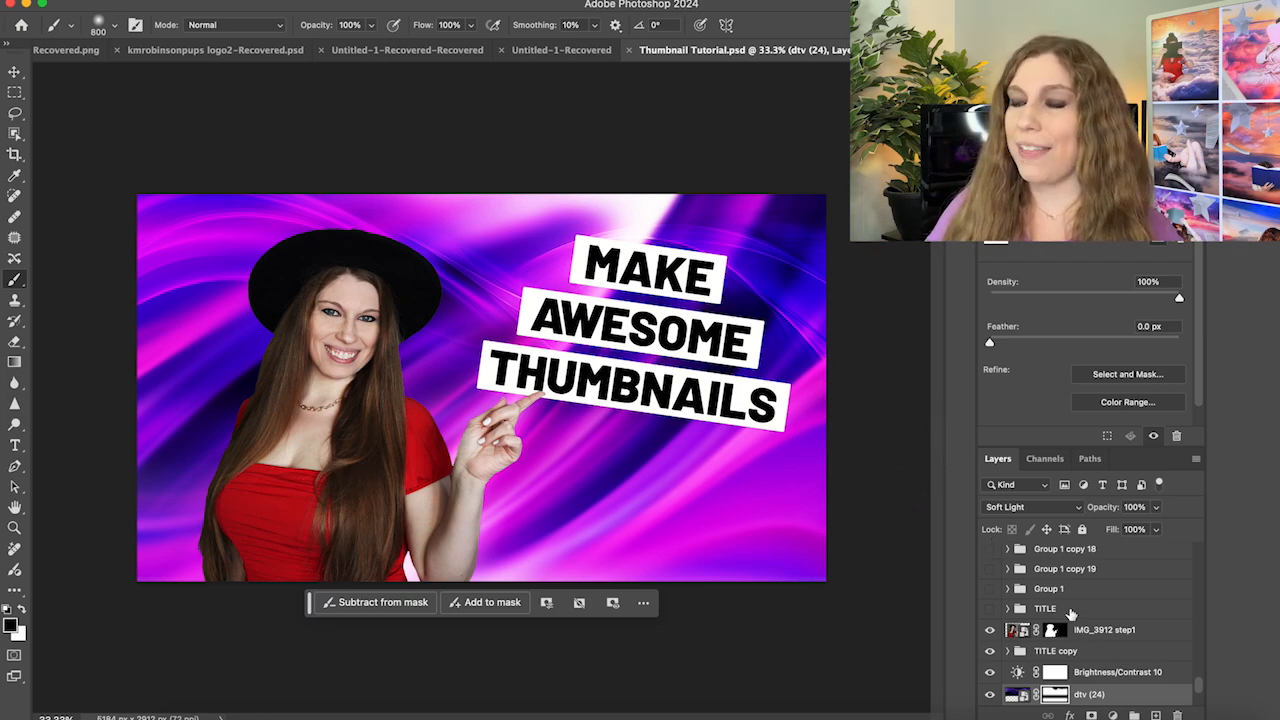
Add a new empty layer directly above the Brightness/Contrast 10 adjustment layer
click(1130, 674)
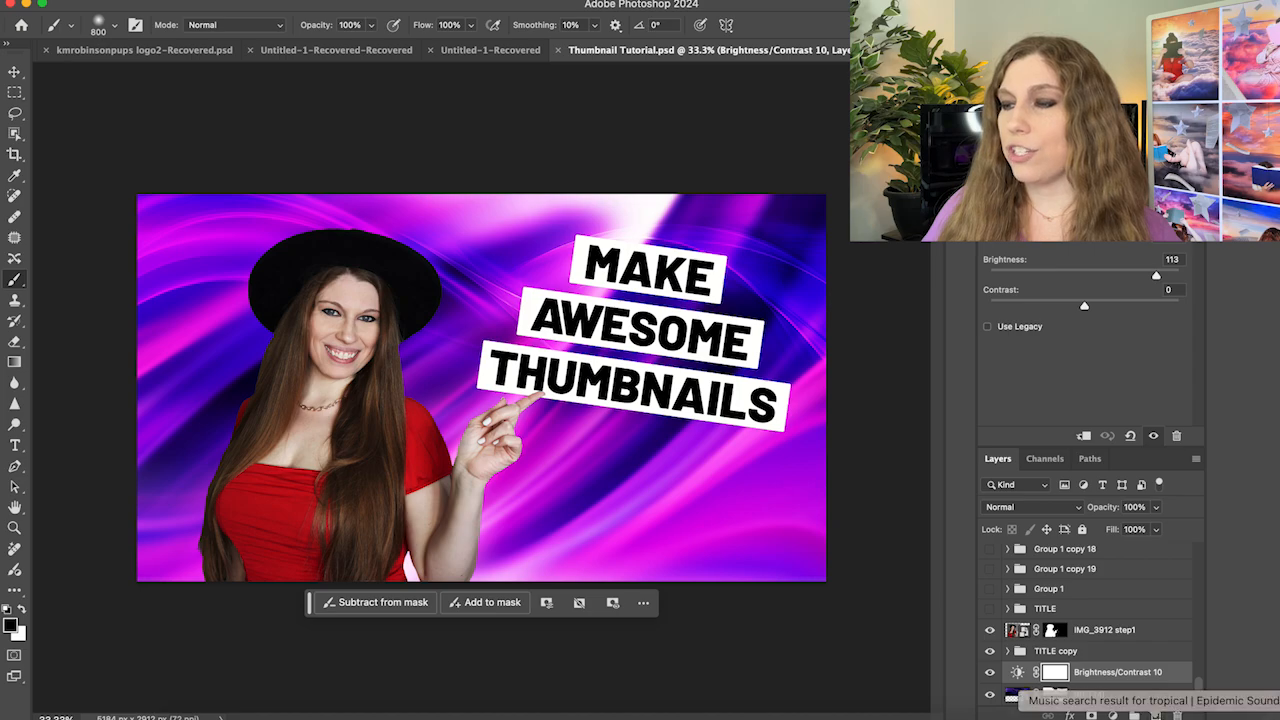
click(1155, 716)
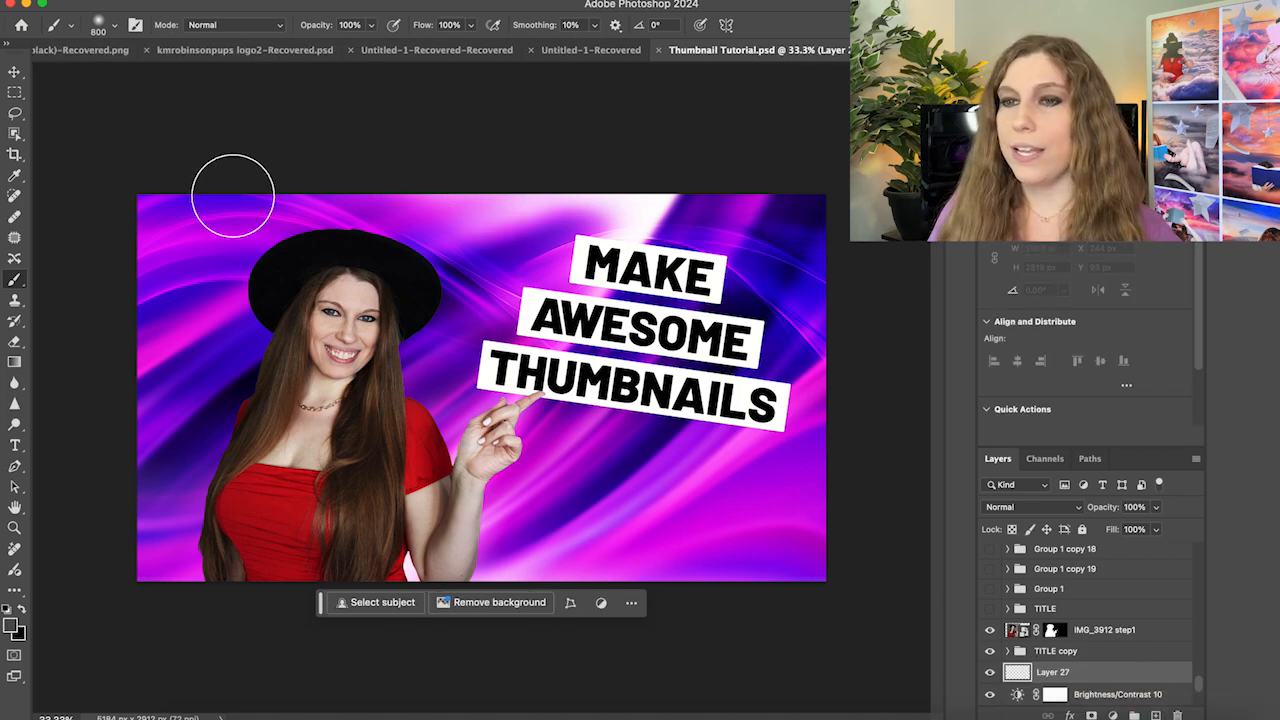
click(18, 366)
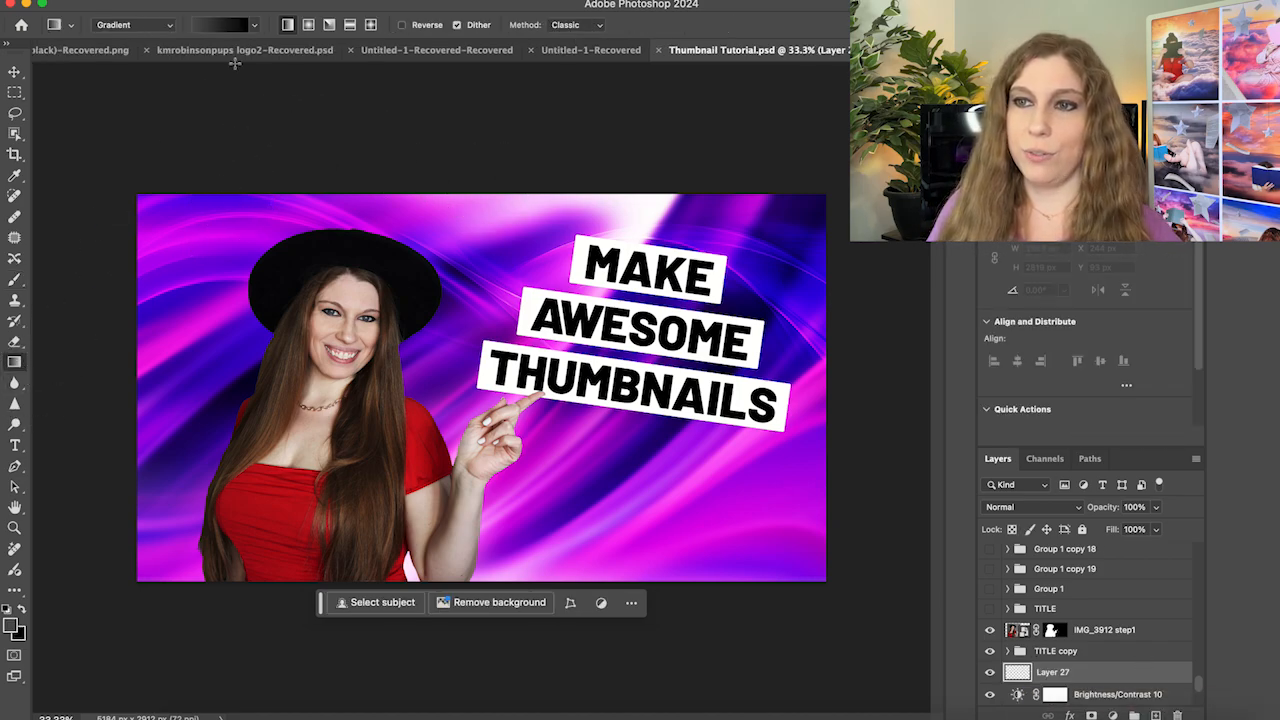
click(256, 27)
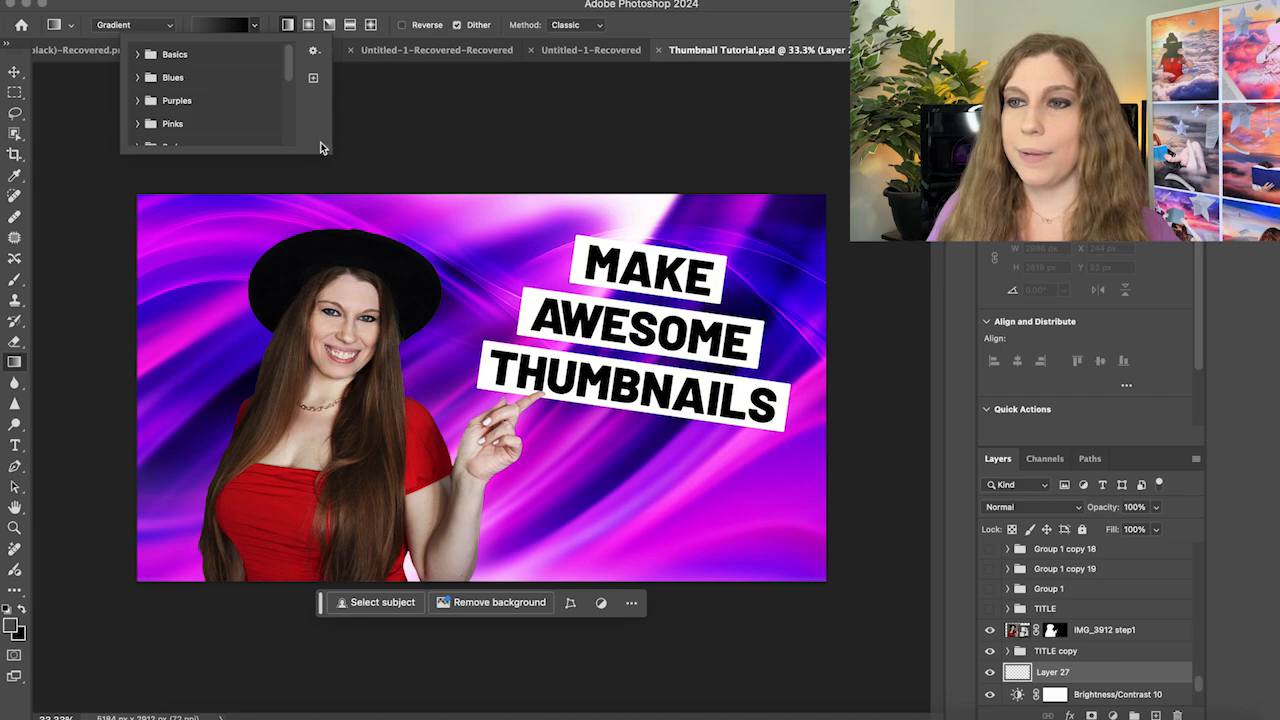
click(139, 147)
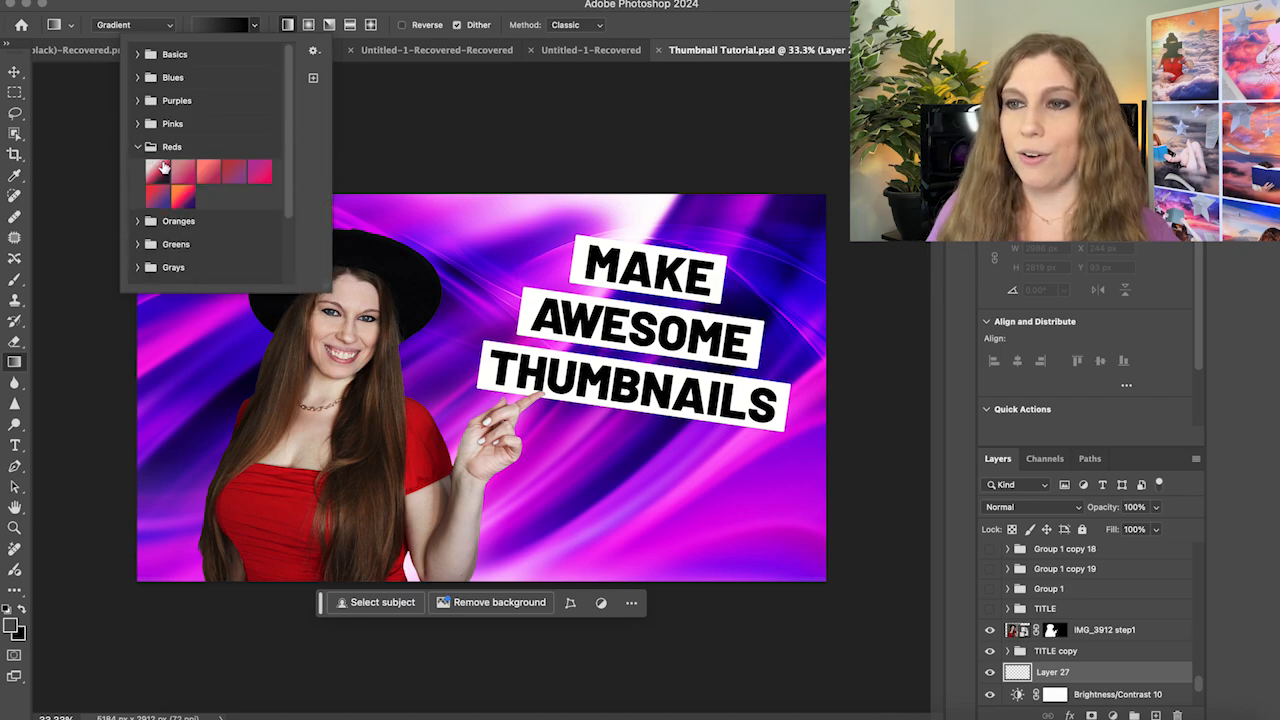
click(138, 77)
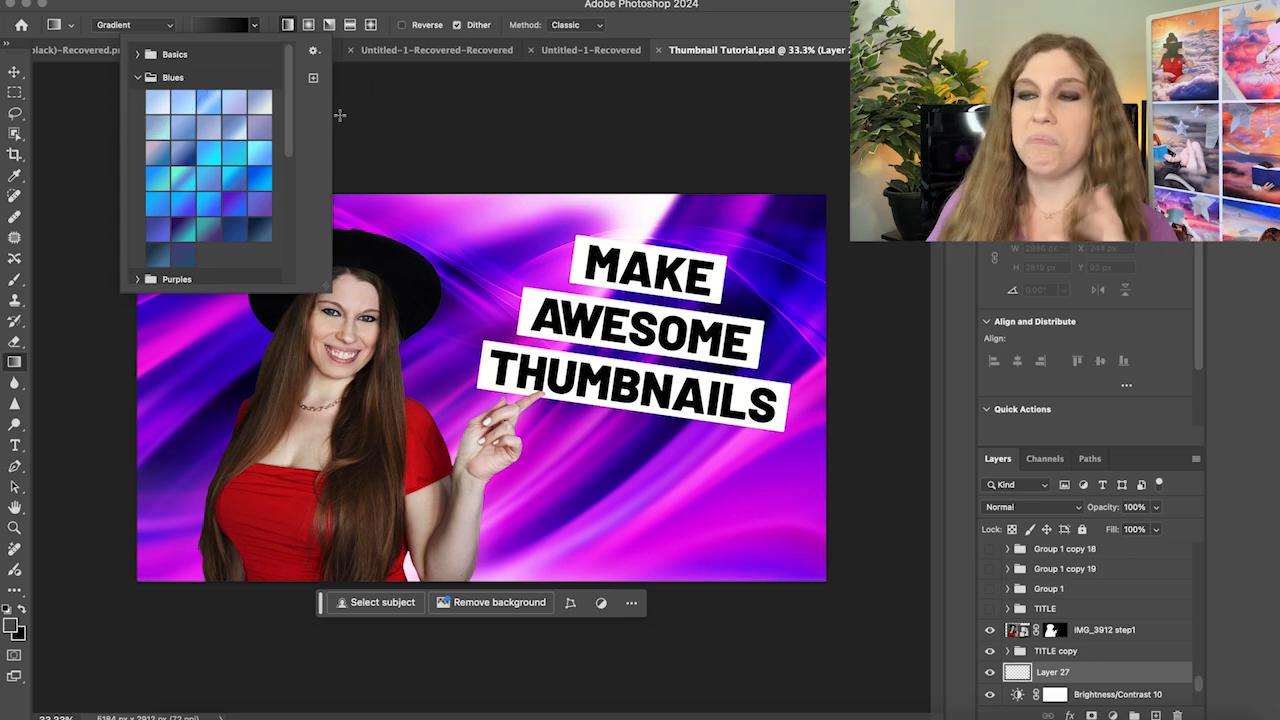
Paint the whole background red on the new layer with the 800 px soft brush
click(14, 279)
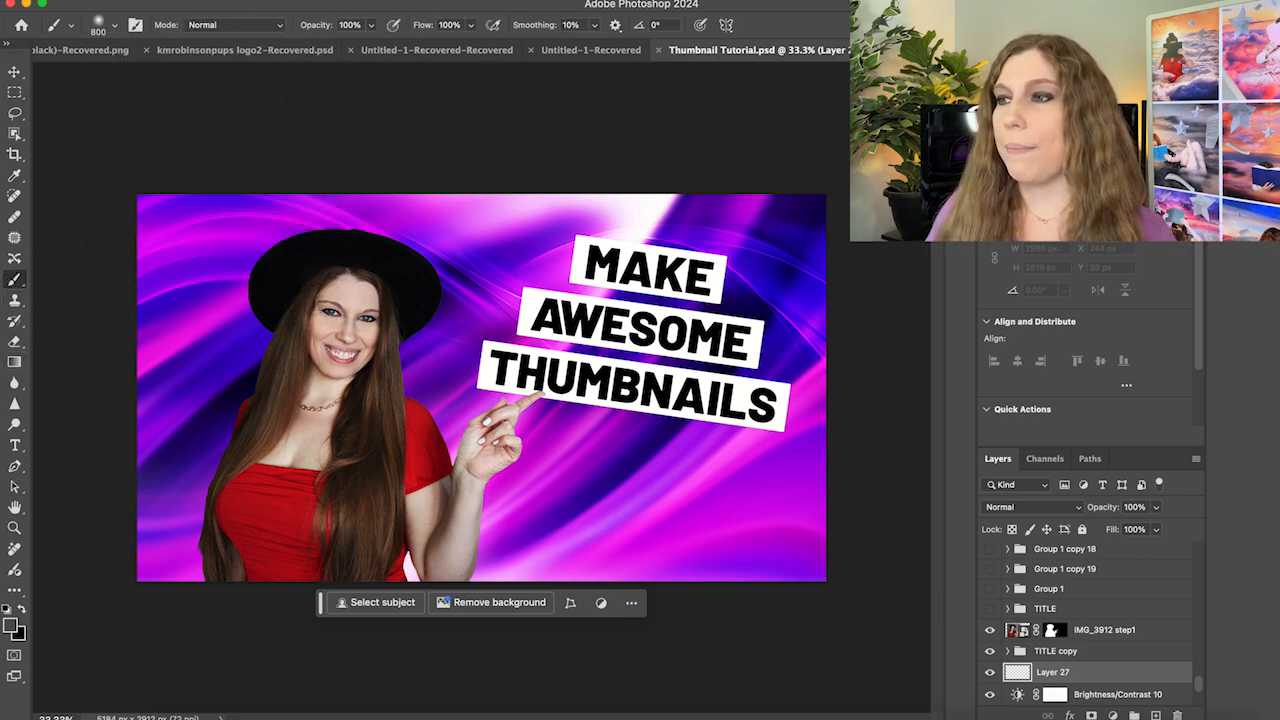
mouse_move(177, 203)
mouse_down()
mouse_move(294, 200)
mouse_move(791, 266)
mouse_move(674, 194)
mouse_move(877, 369)
mouse_up()
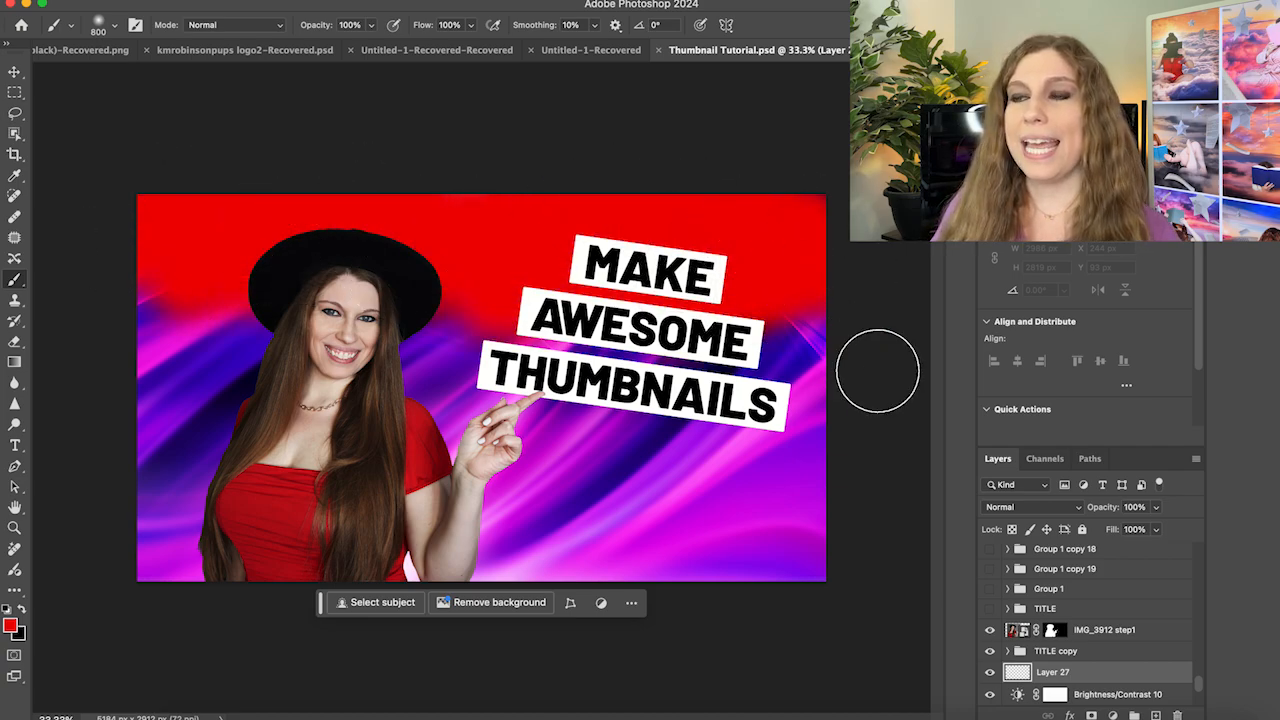
mouse_move(655, 418)
mouse_down()
mouse_move(820, 542)
mouse_move(839, 494)
mouse_move(826, 535)
mouse_move(677, 506)
mouse_move(582, 581)
mouse_move(519, 547)
mouse_move(519, 462)
mouse_move(440, 376)
mouse_move(229, 307)
mouse_move(122, 328)
mouse_up()
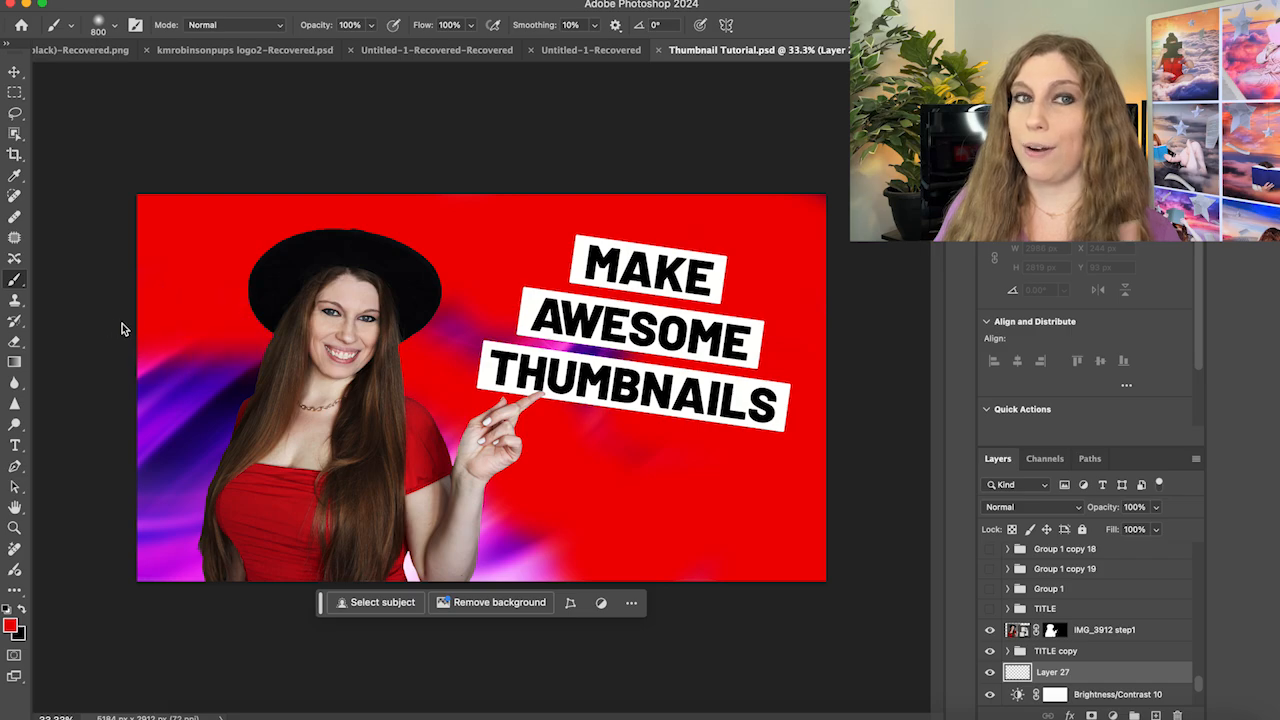
mouse_move(268, 325)
mouse_down()
mouse_move(445, 325)
mouse_move(459, 425)
mouse_up()
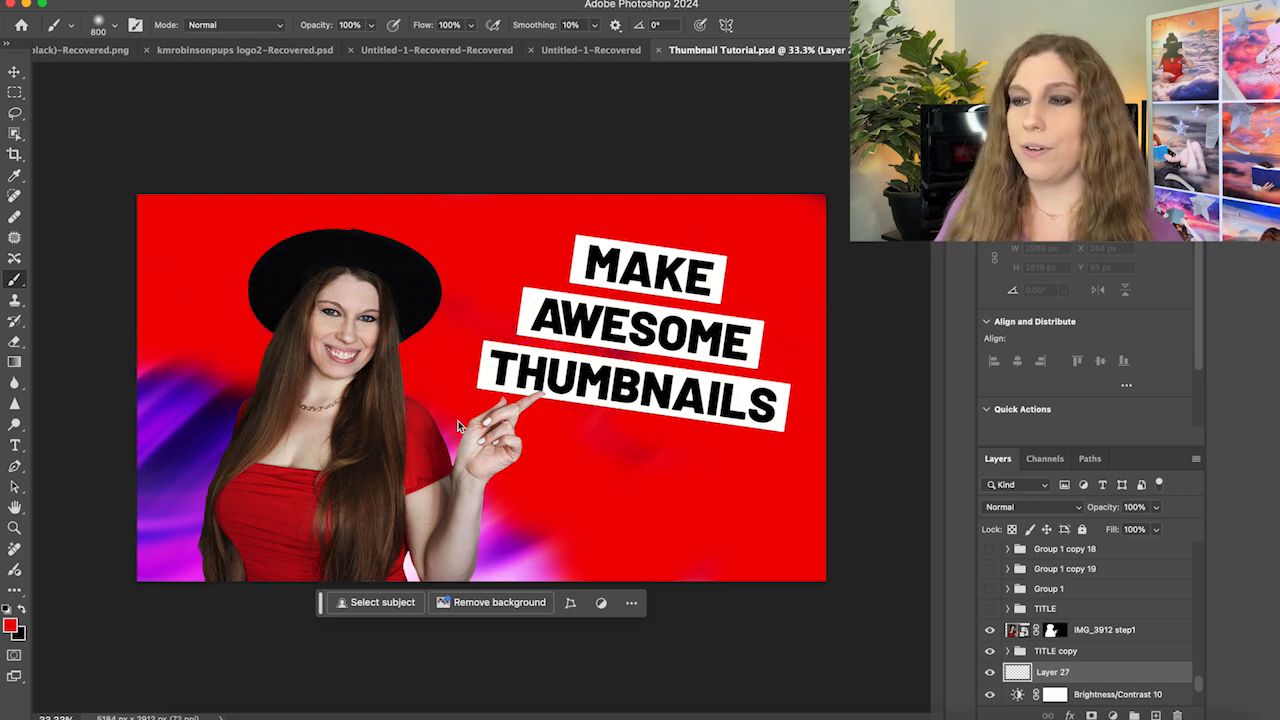
drag(458, 554, 571, 570)
mouse_move(203, 543)
mouse_down()
mouse_move(164, 353)
mouse_move(132, 390)
mouse_move(139, 587)
mouse_move(232, 393)
mouse_up()
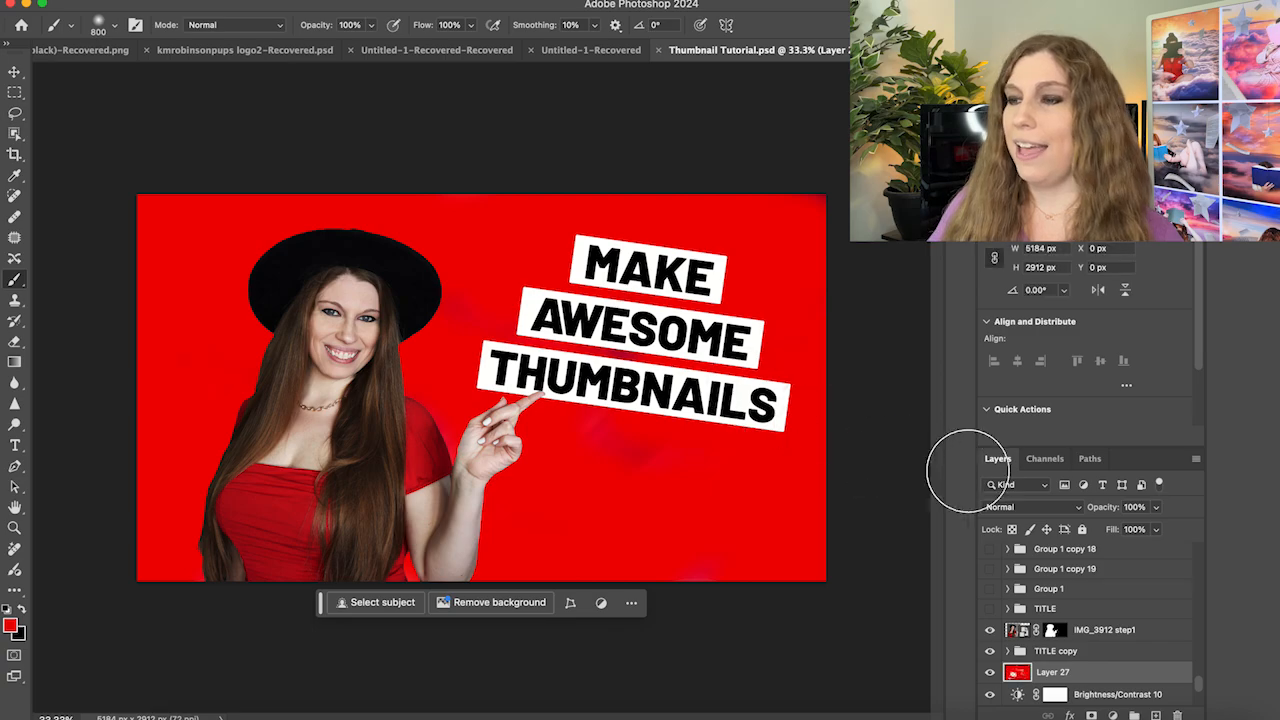
Set the red painted layer's blend mode to Color and lower its opacity to 54%
click(1036, 508)
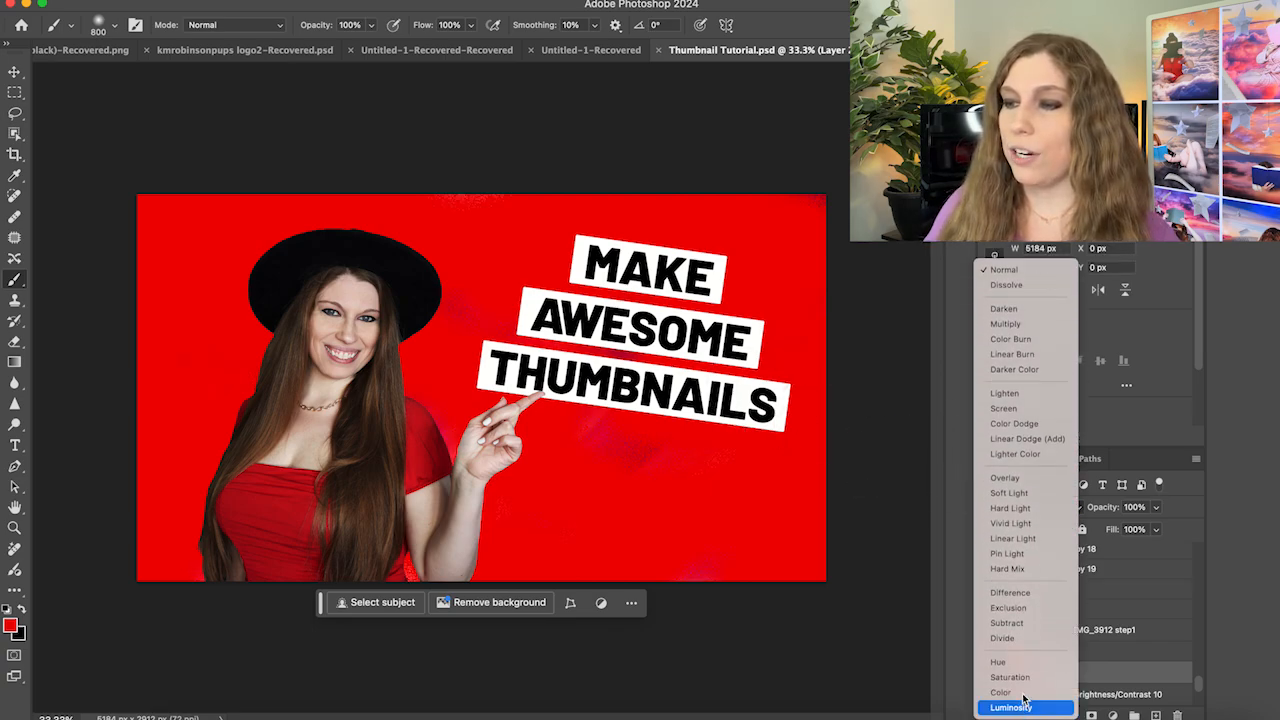
click(1022, 690)
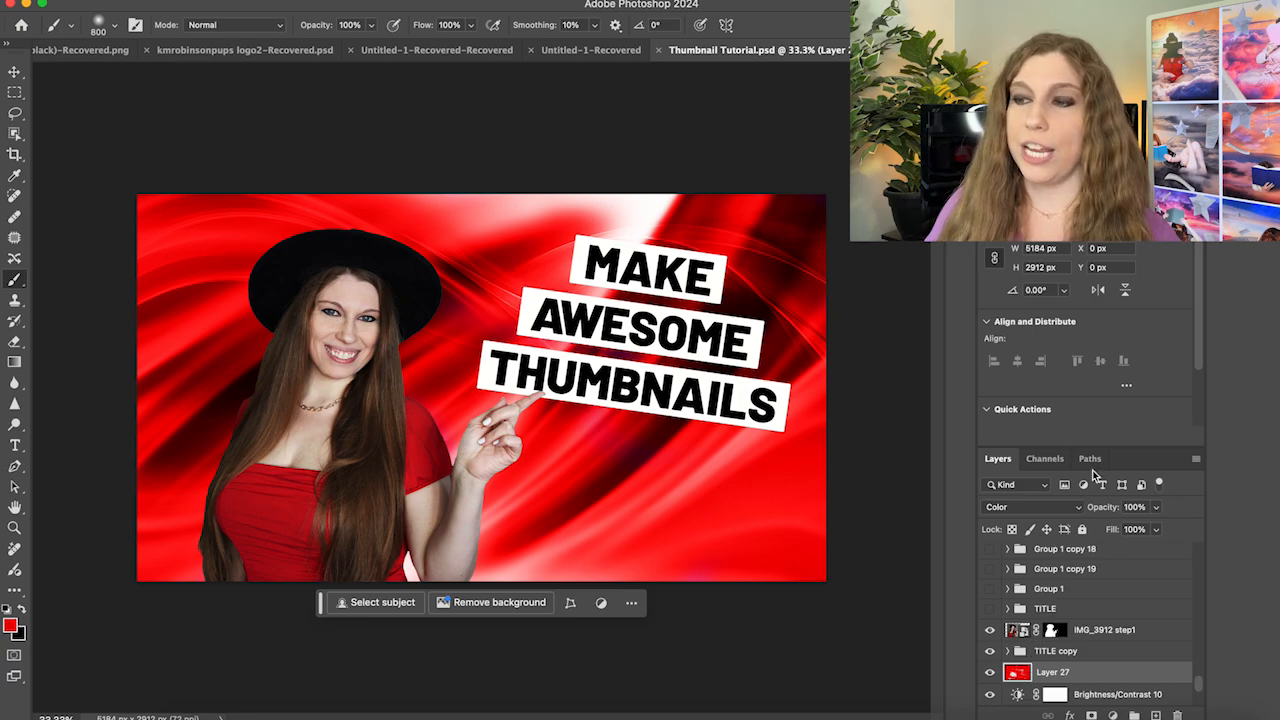
click(1156, 507)
drag(1151, 527, 1120, 527)
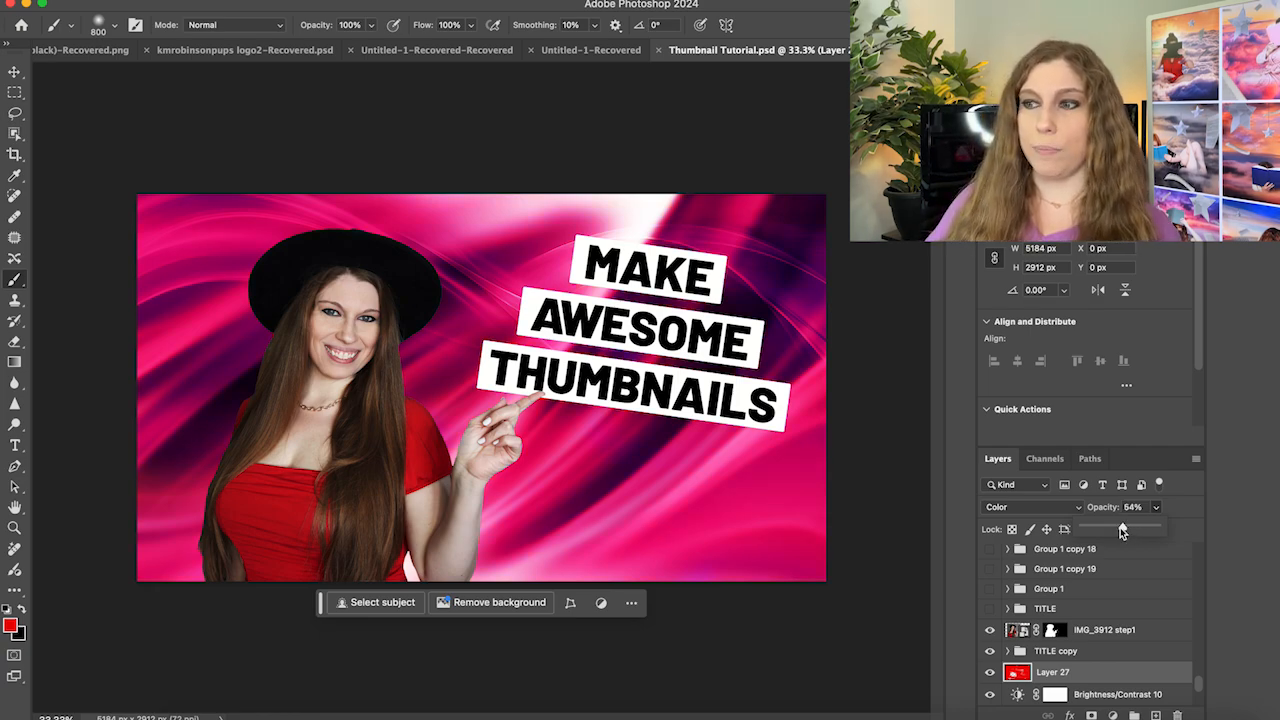